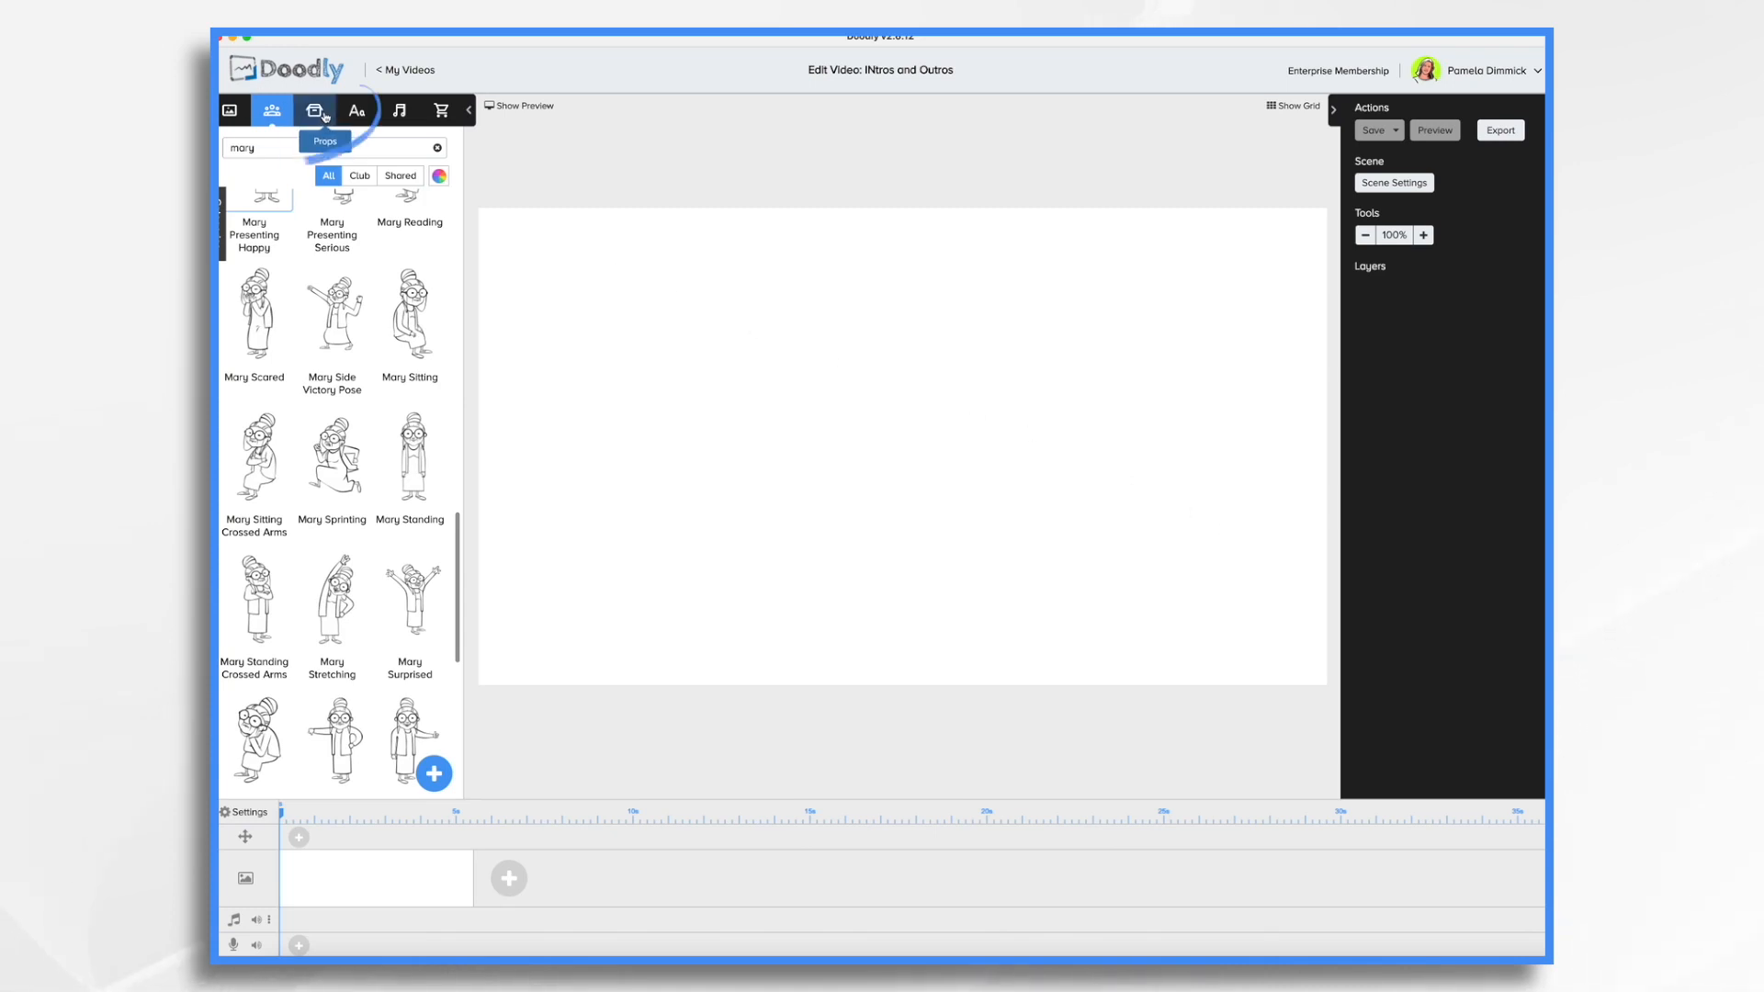
Upload the transparent photo of the questioning woman from the computer as a new prop, keeping its suggested title
click(318, 112)
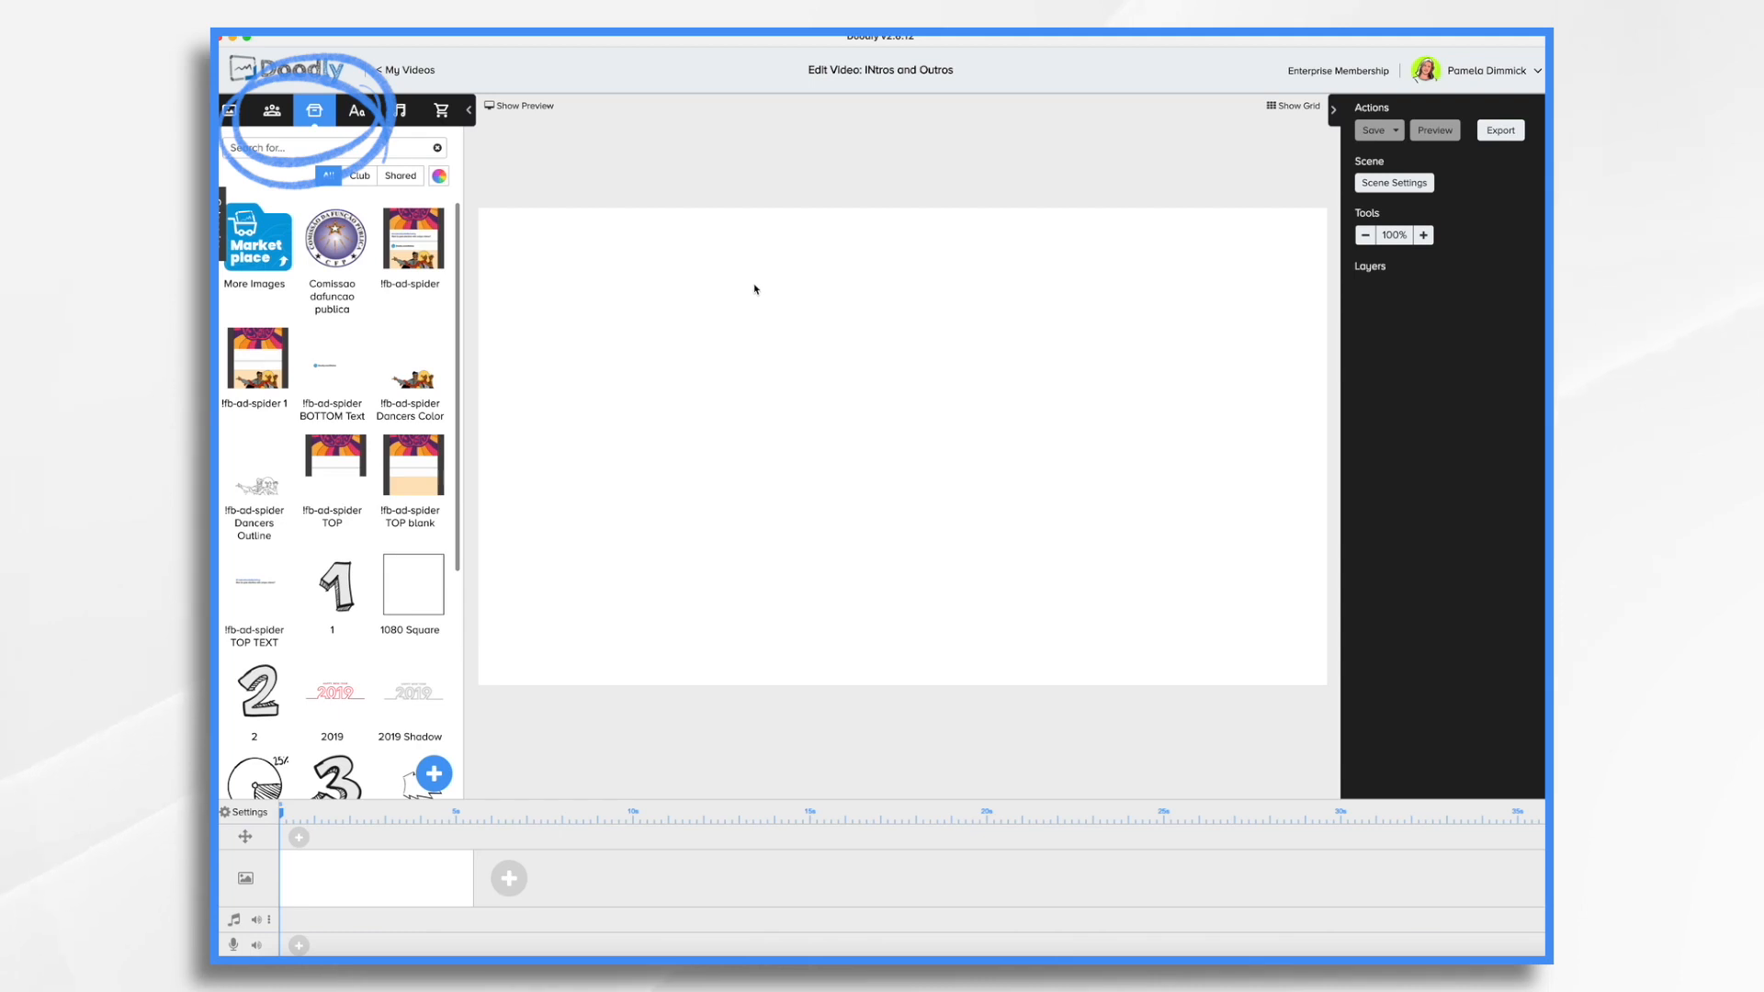
click(436, 775)
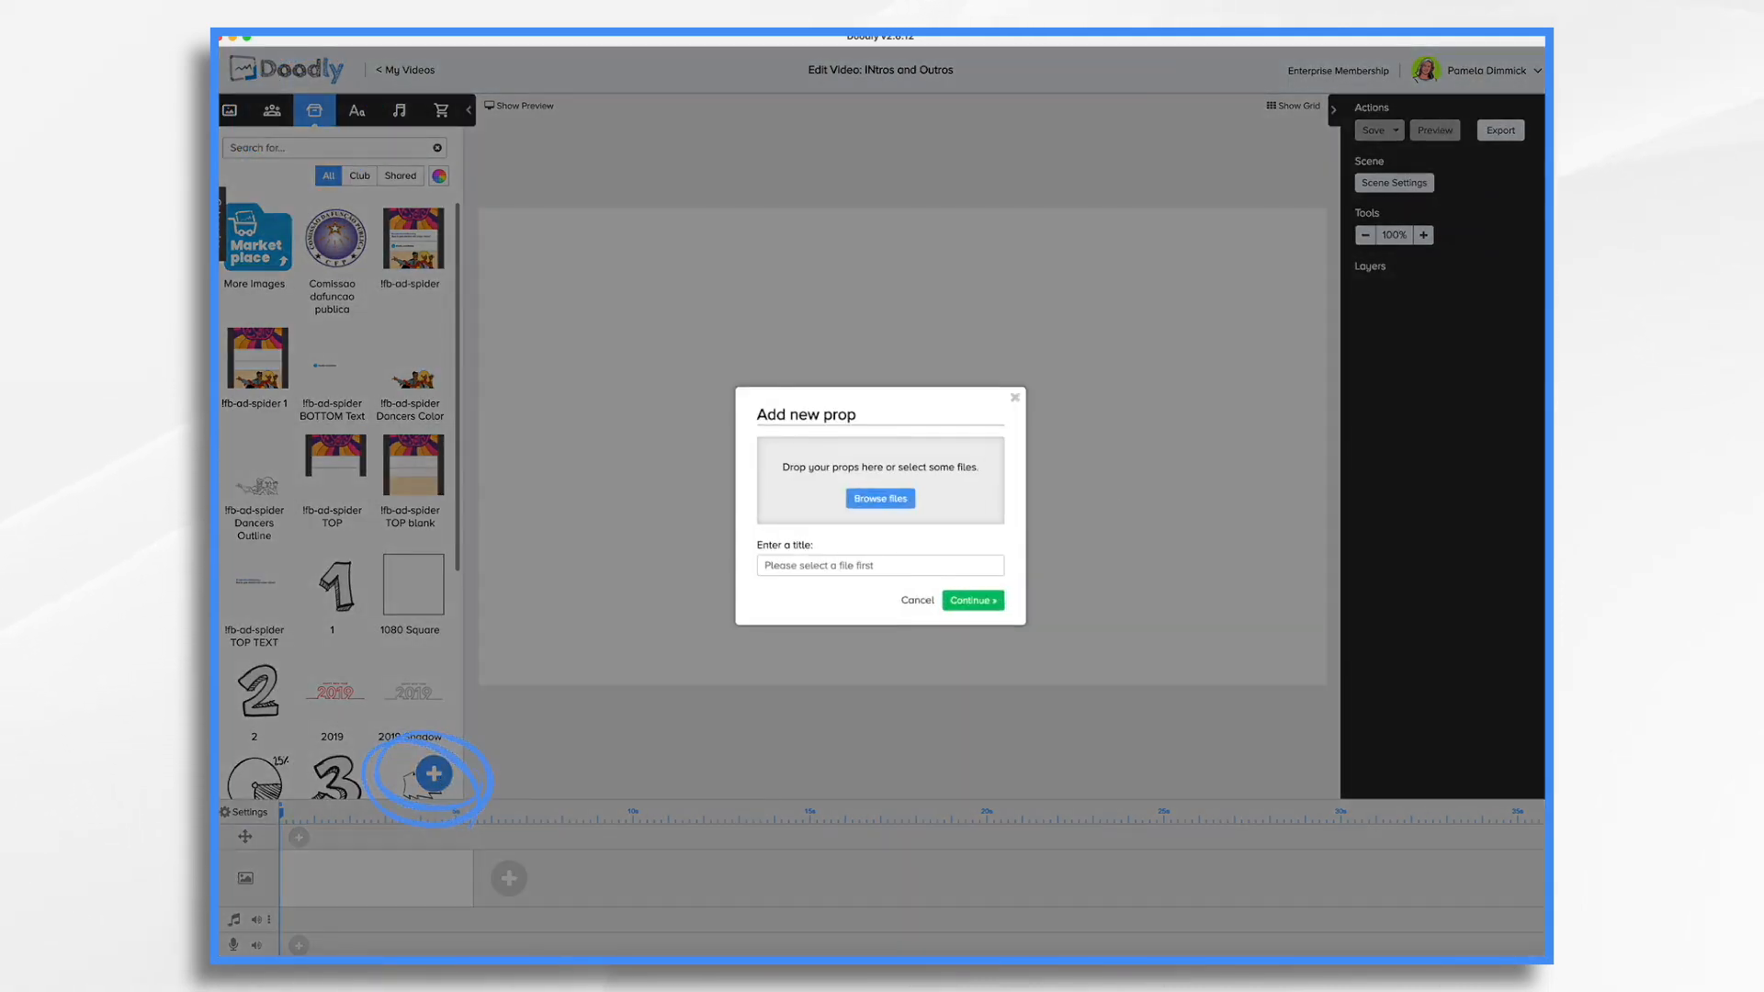
drag(1445, 410, 877, 496)
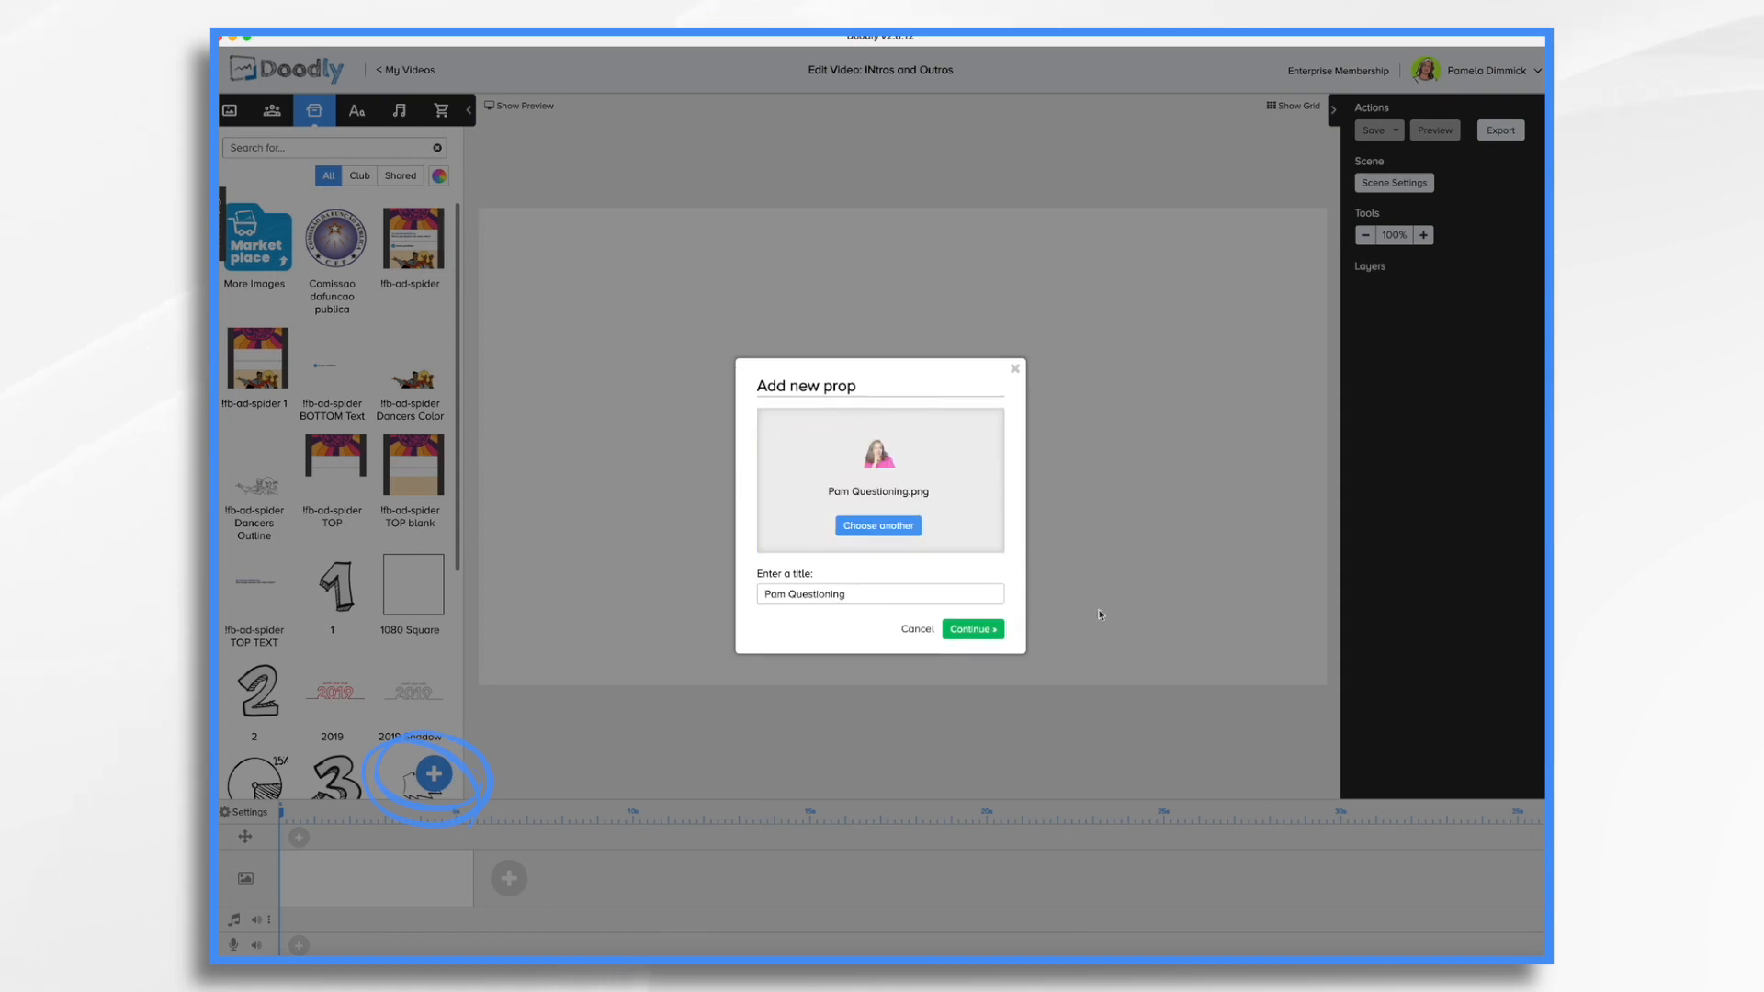
click(972, 630)
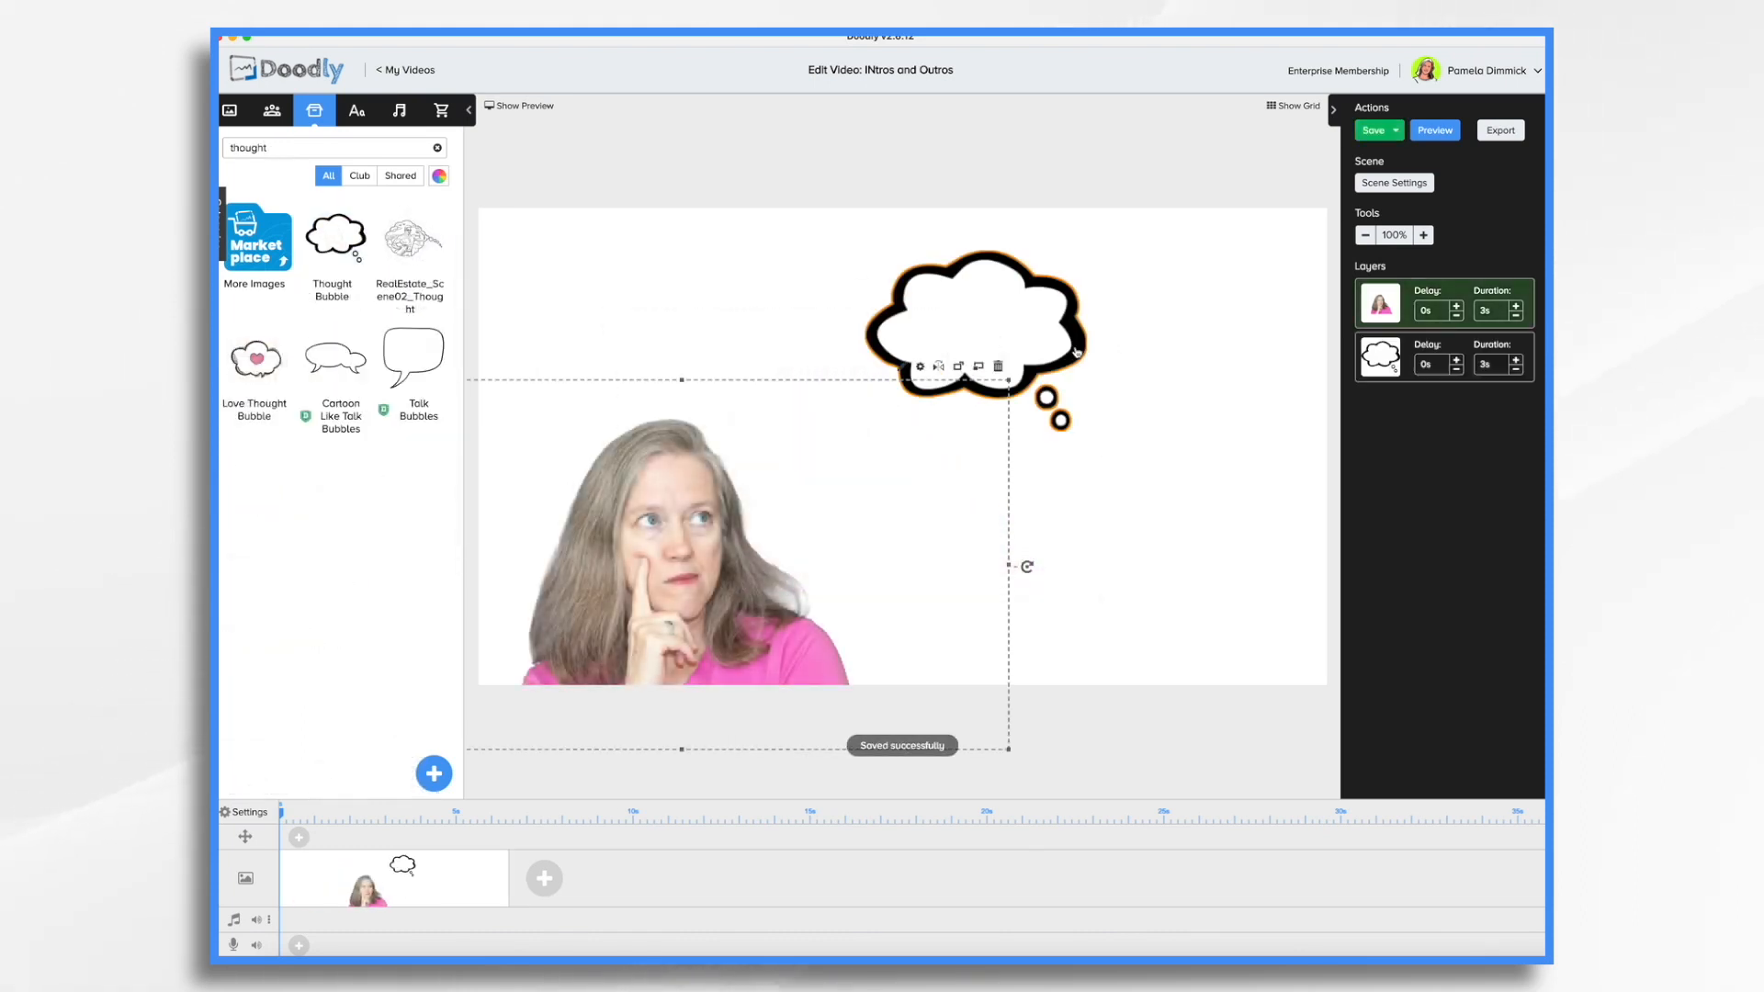
Enlarge the thought bubble, flip it horizontally, and position it so its small circles lead to the woman's head
click(1077, 351)
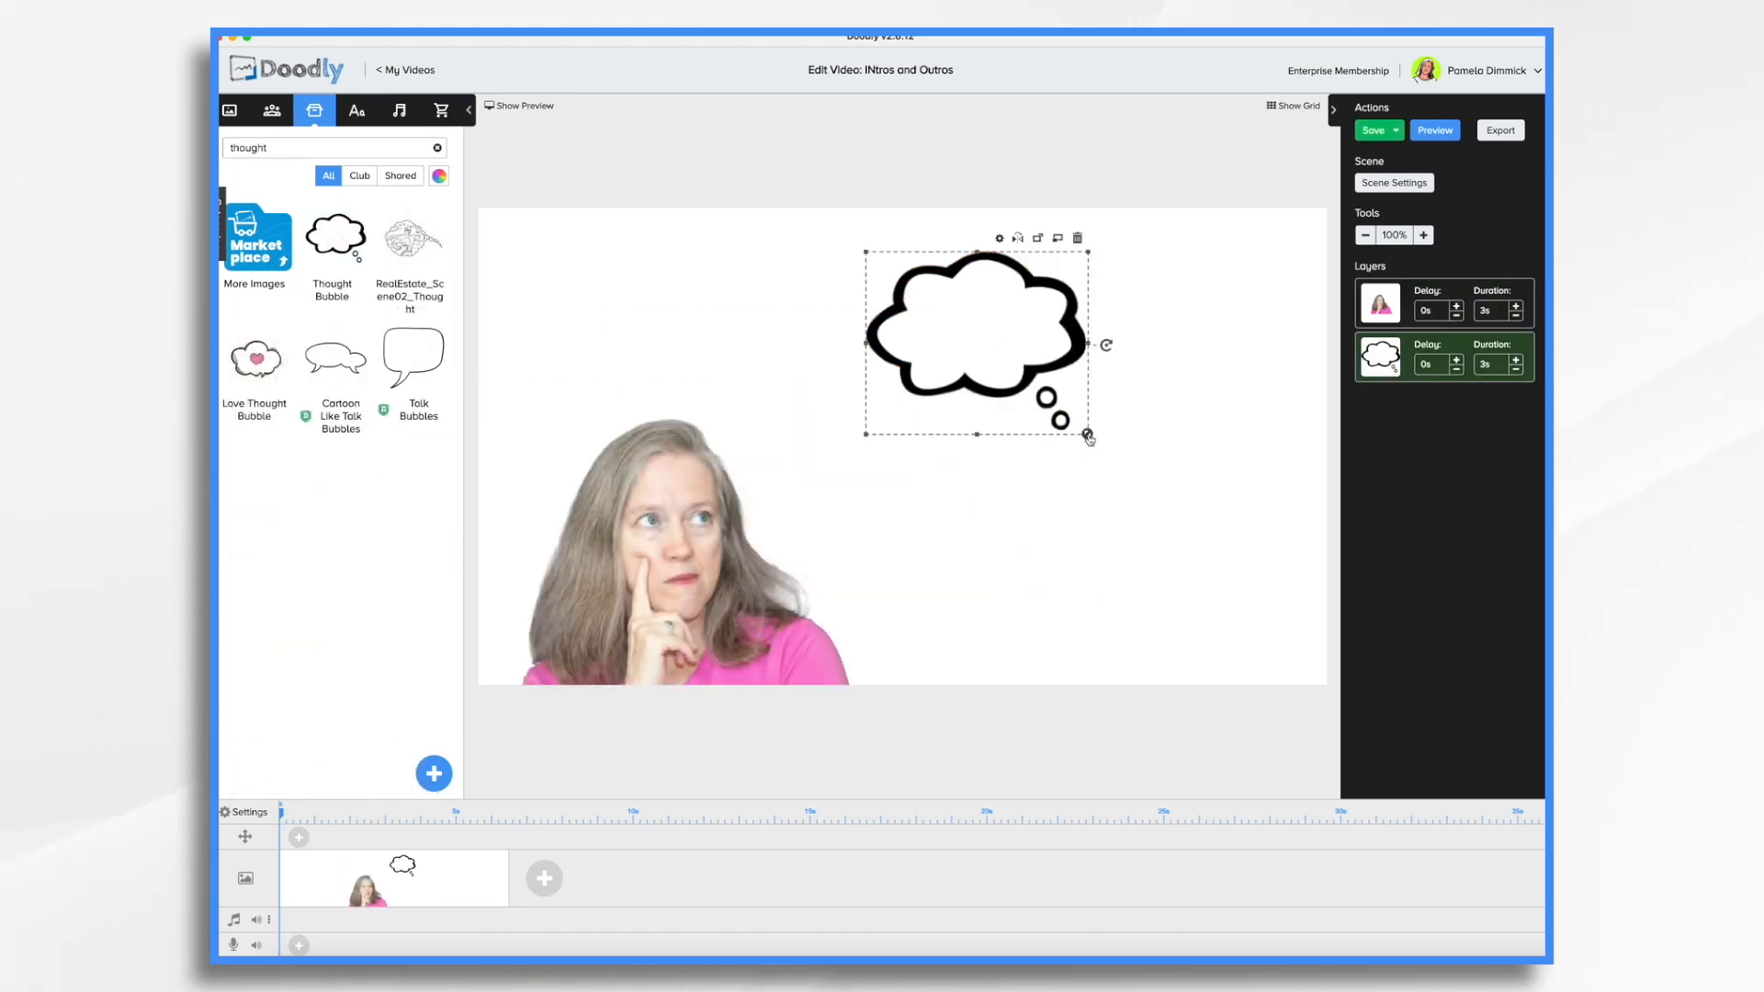
drag(1086, 430, 1266, 580)
click(1194, 238)
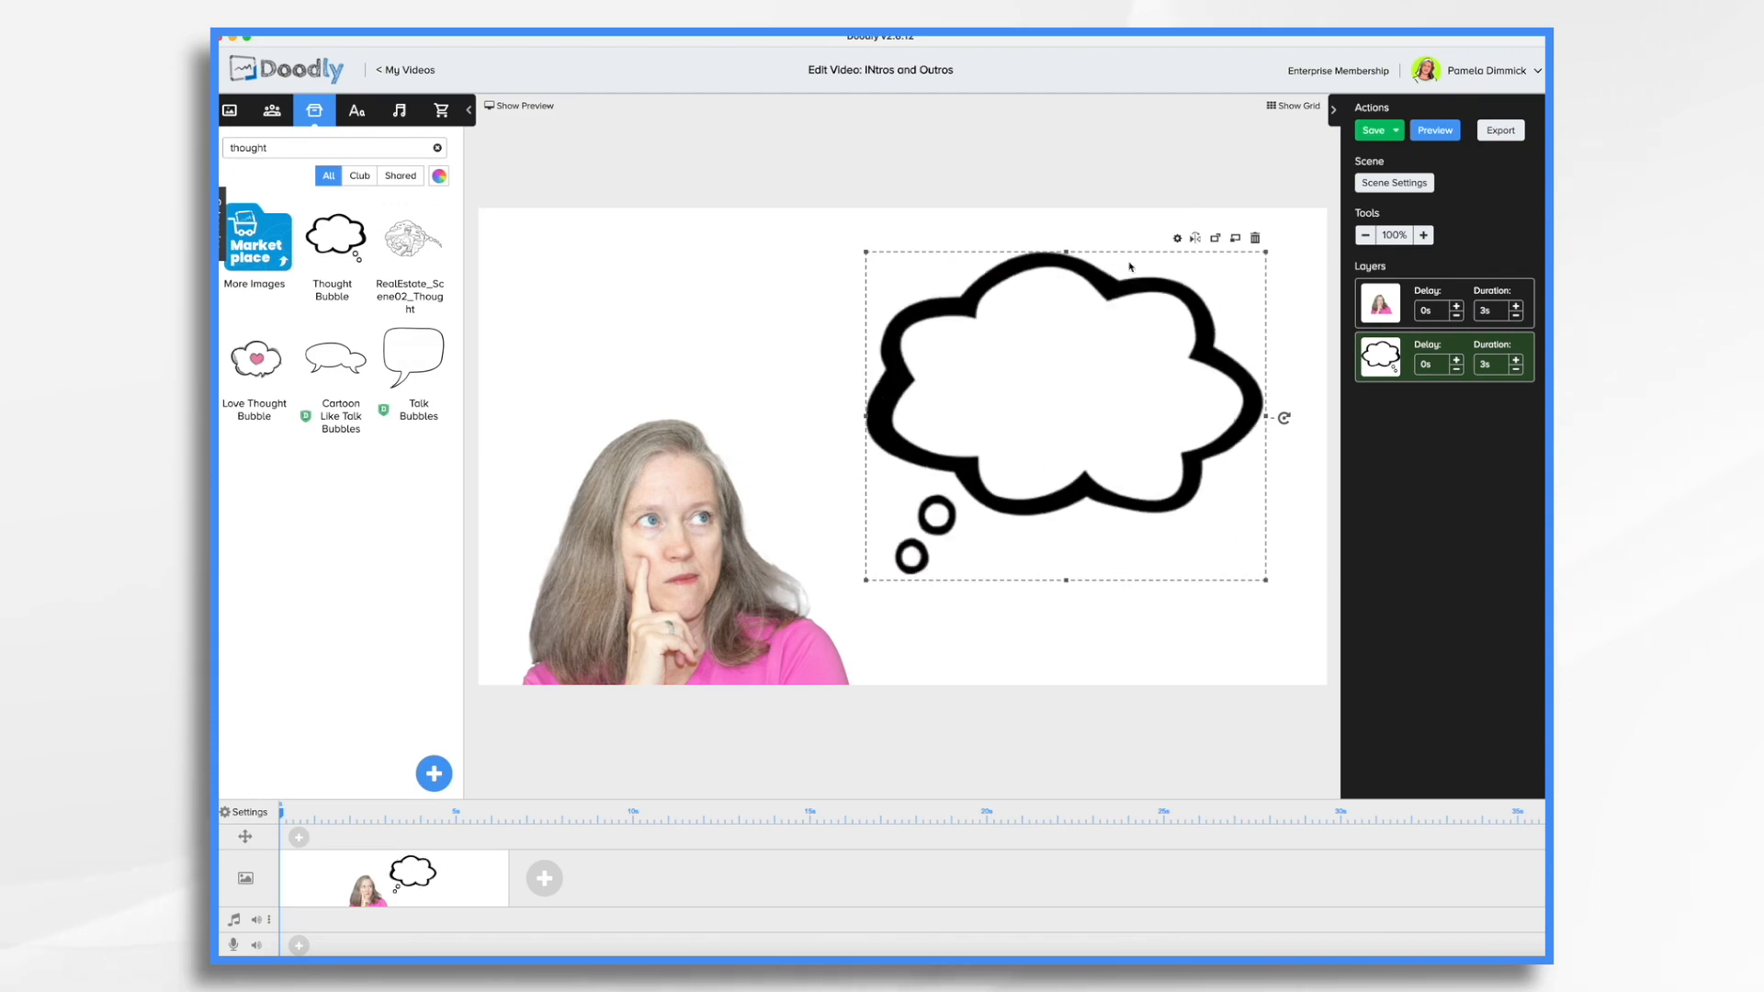
drag(1020, 382, 967, 389)
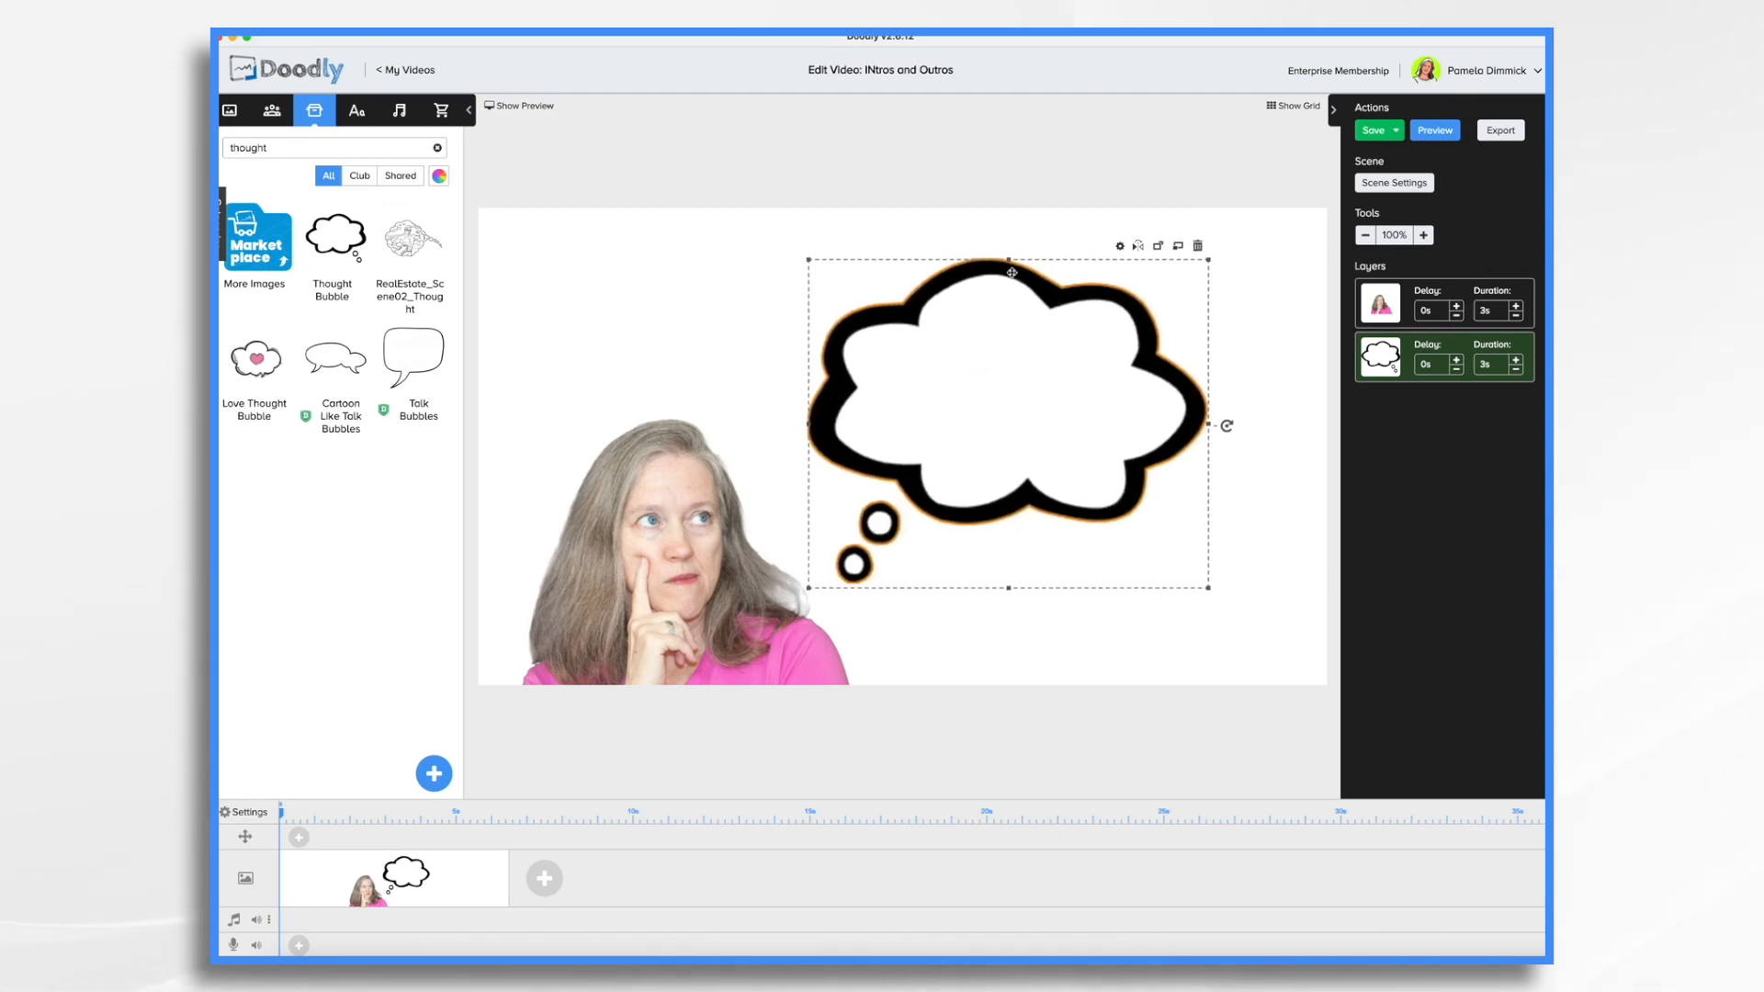
drag(1009, 262, 1009, 206)
drag(949, 340, 946, 354)
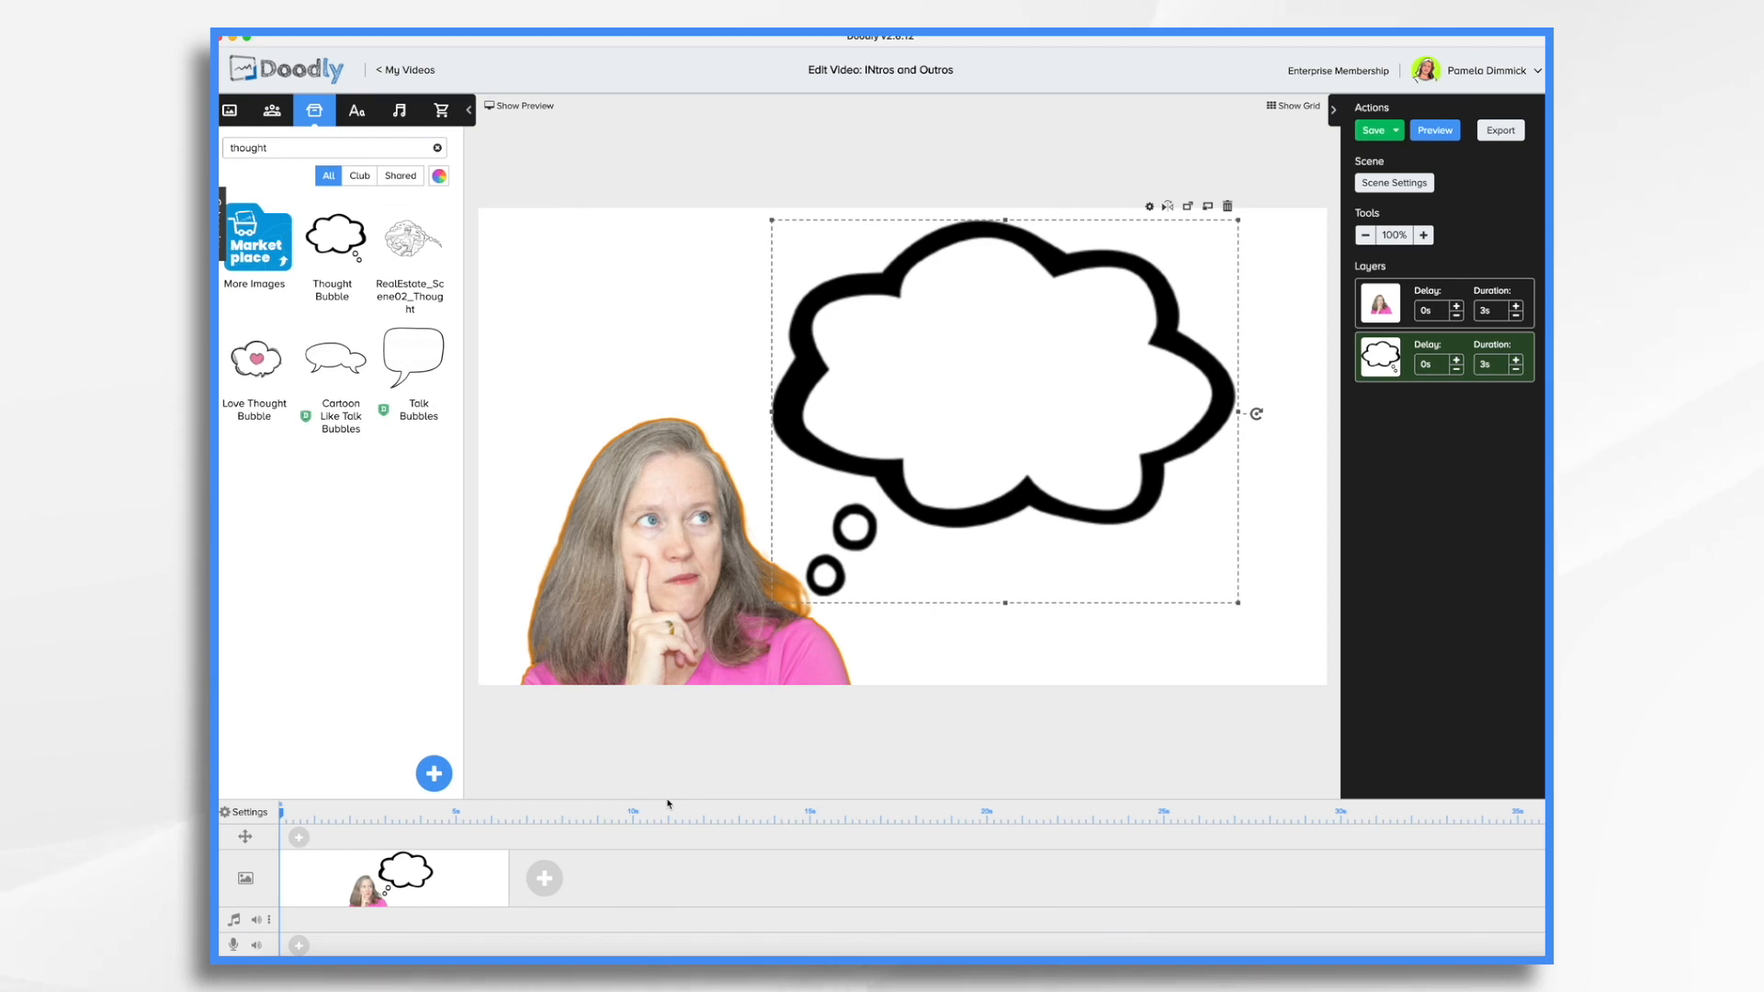
Add a pan and zoom effect near the scene's end, with its end frame closing in on the thought bubble
click(299, 839)
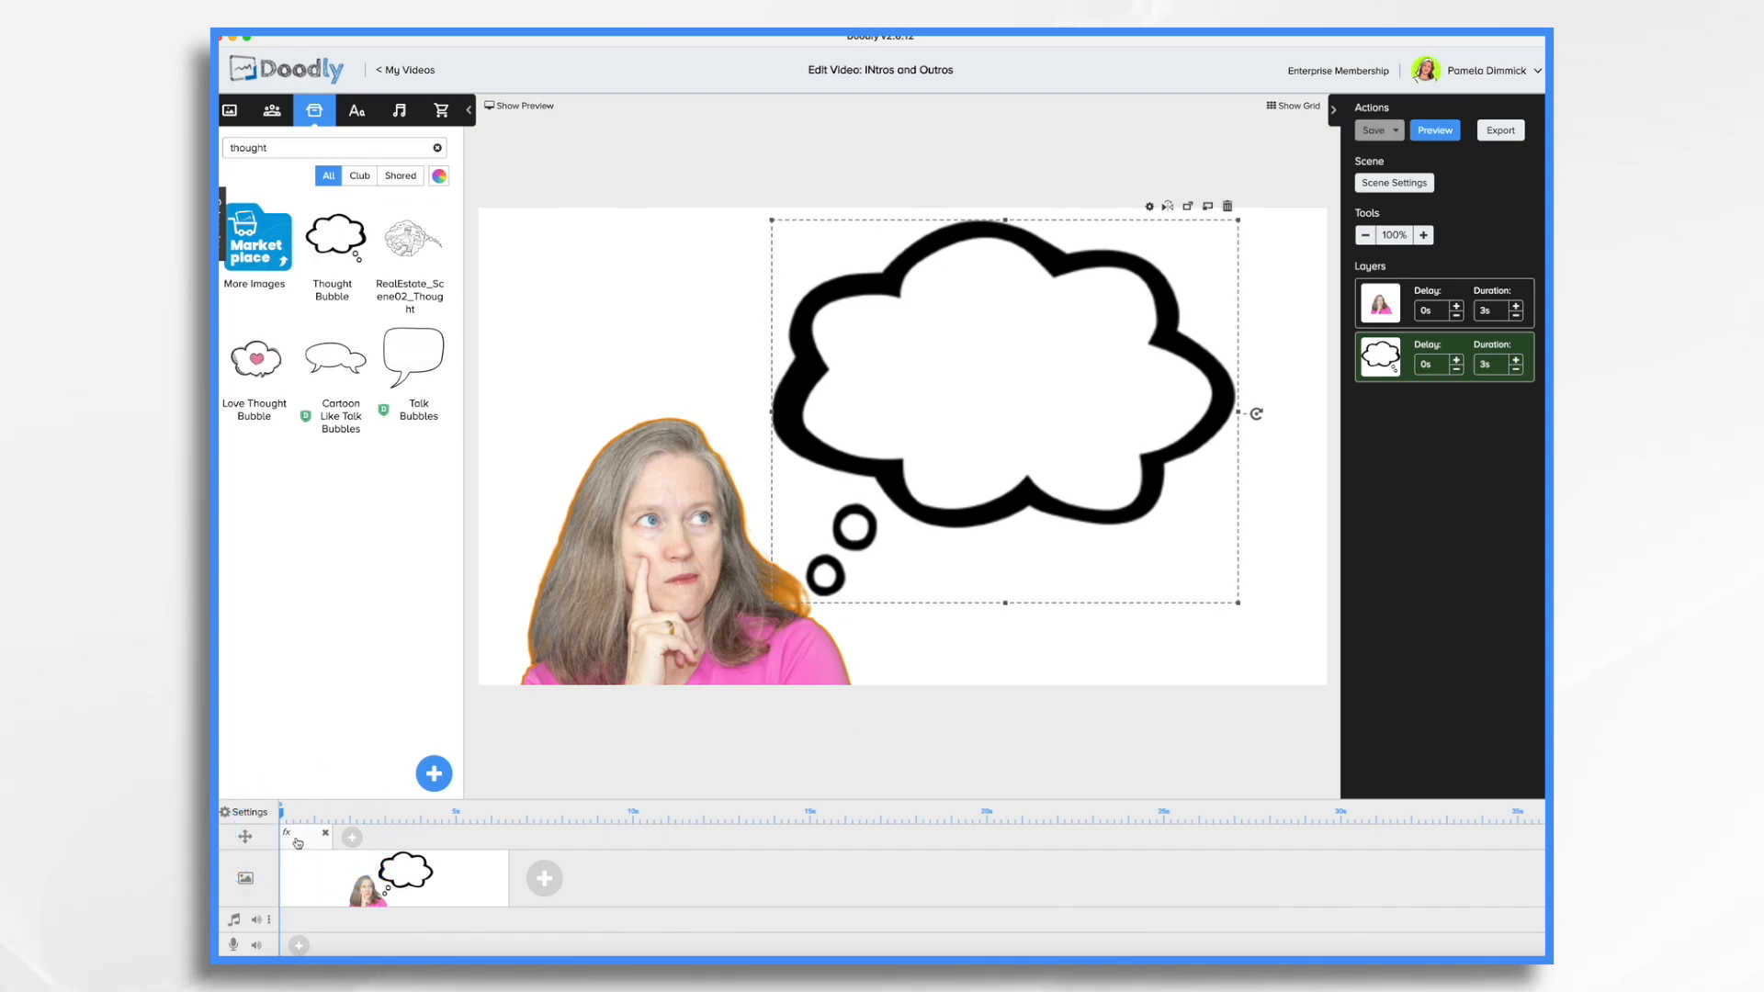
drag(298, 843, 427, 849)
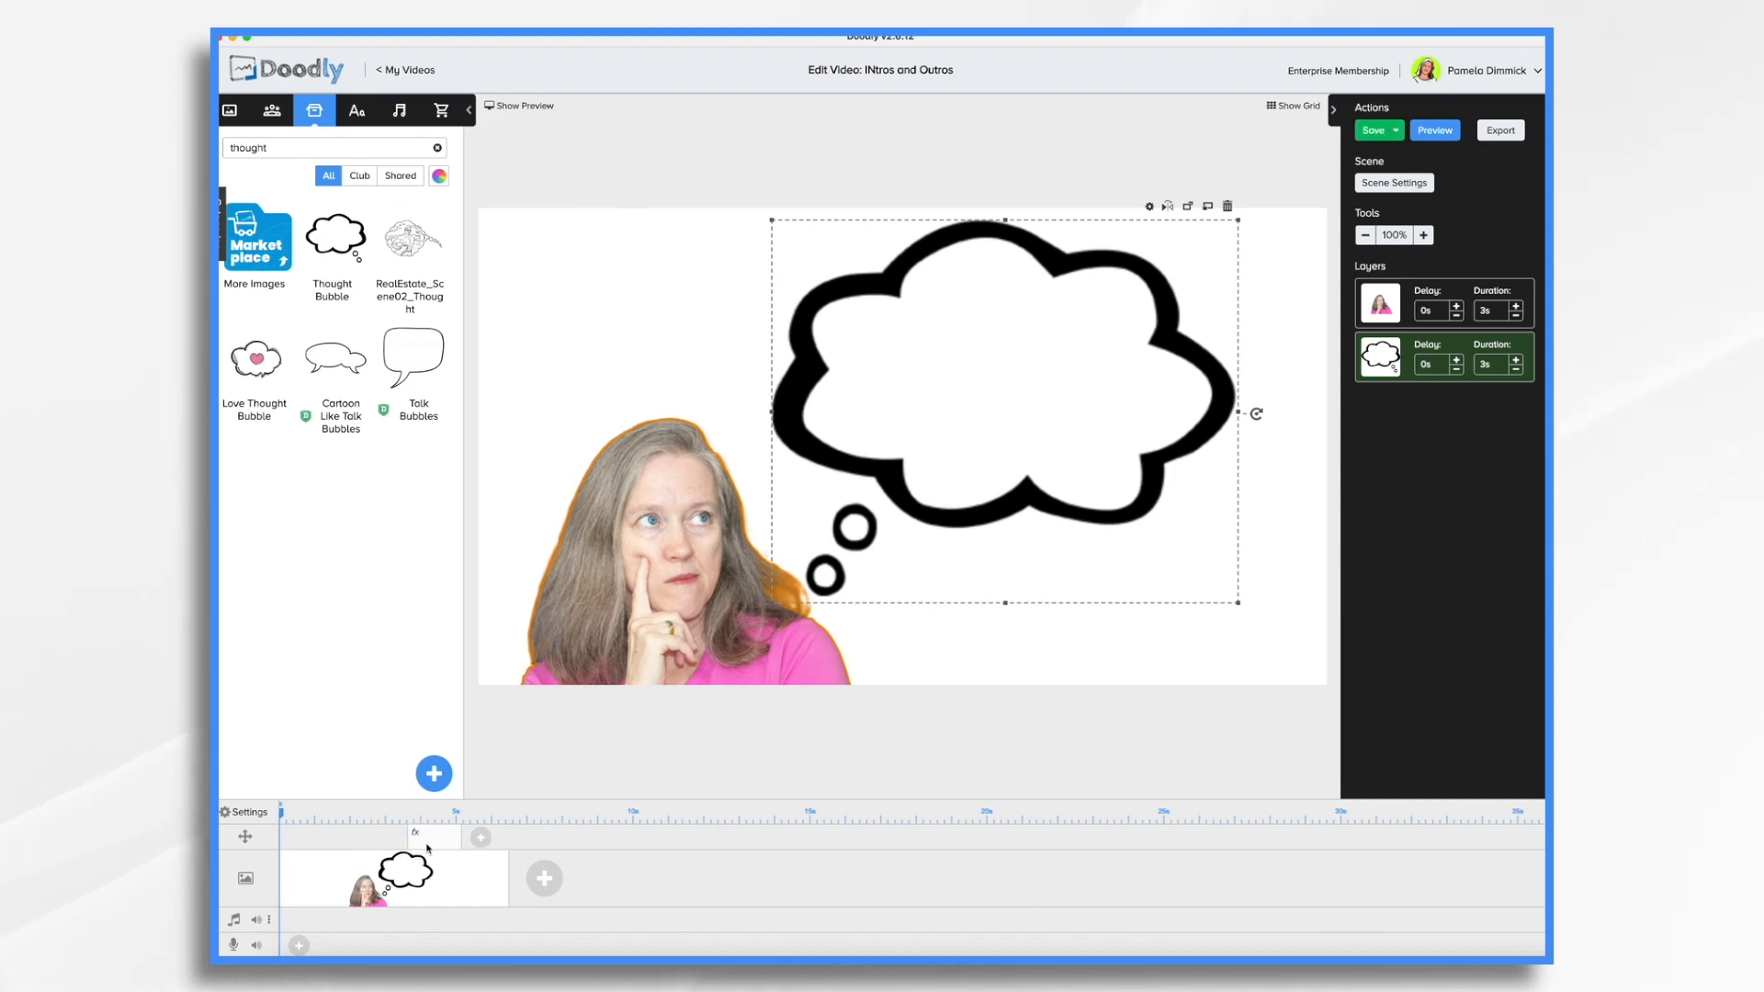
double_click(428, 847)
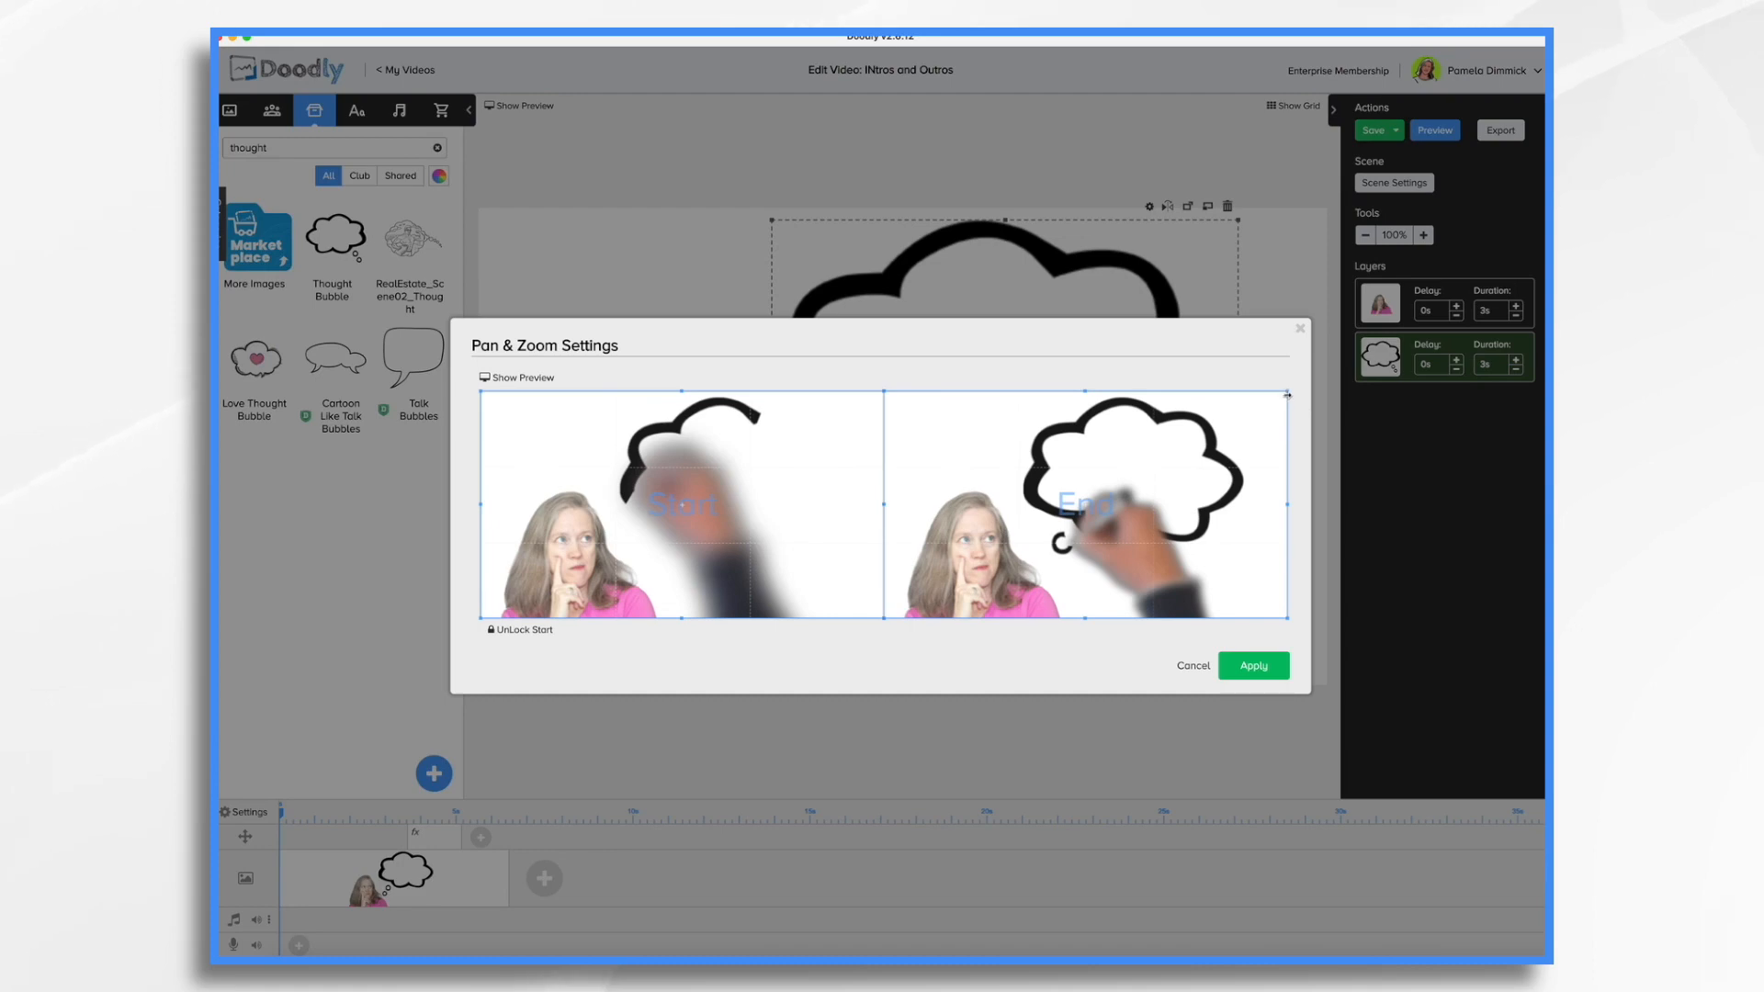
drag(1287, 391, 1150, 469)
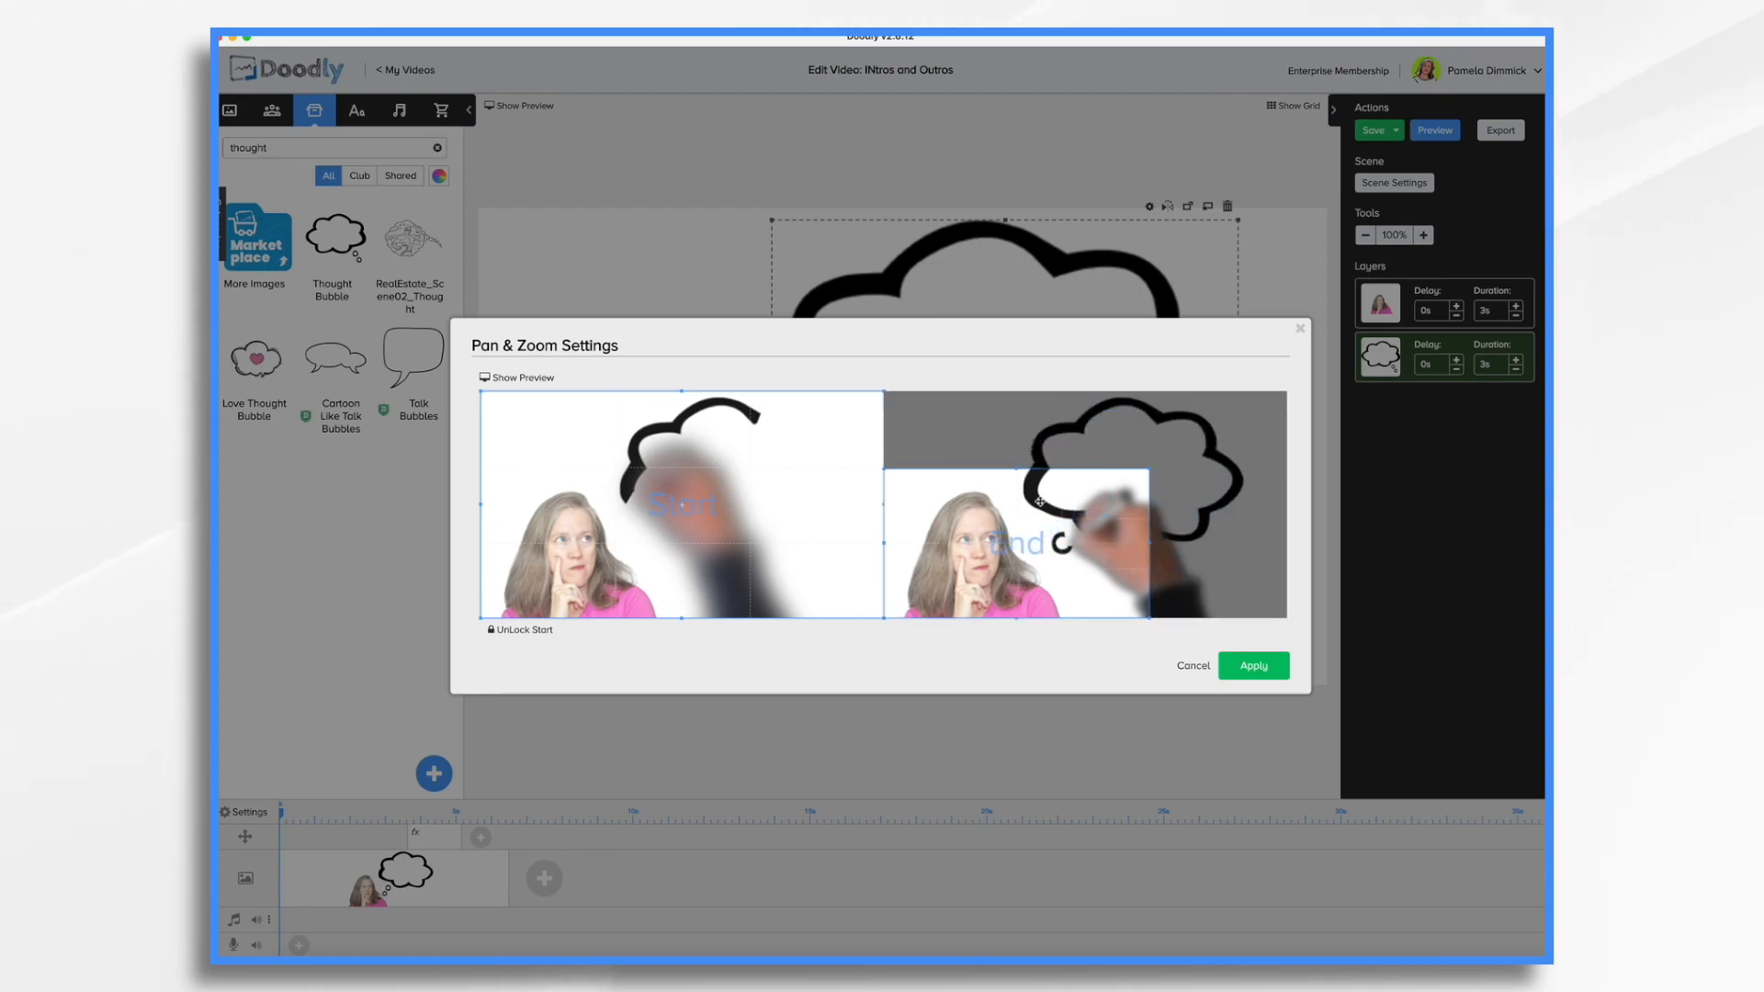
drag(1027, 516, 1140, 449)
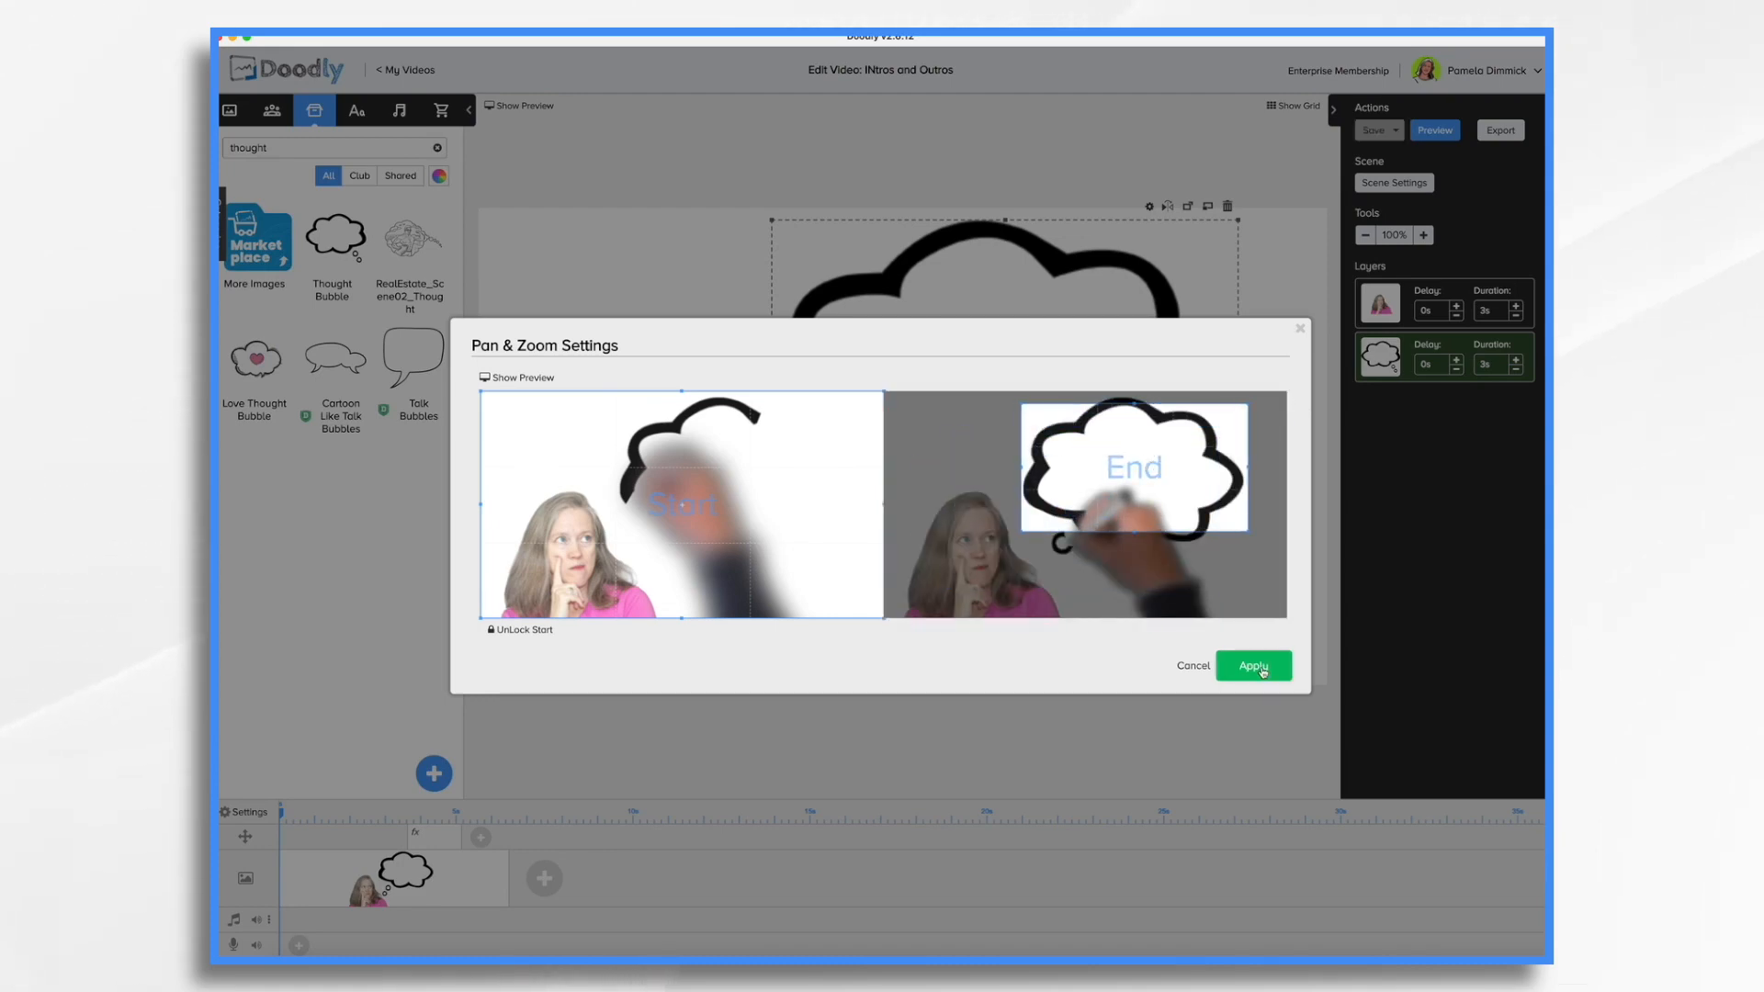
click(1252, 665)
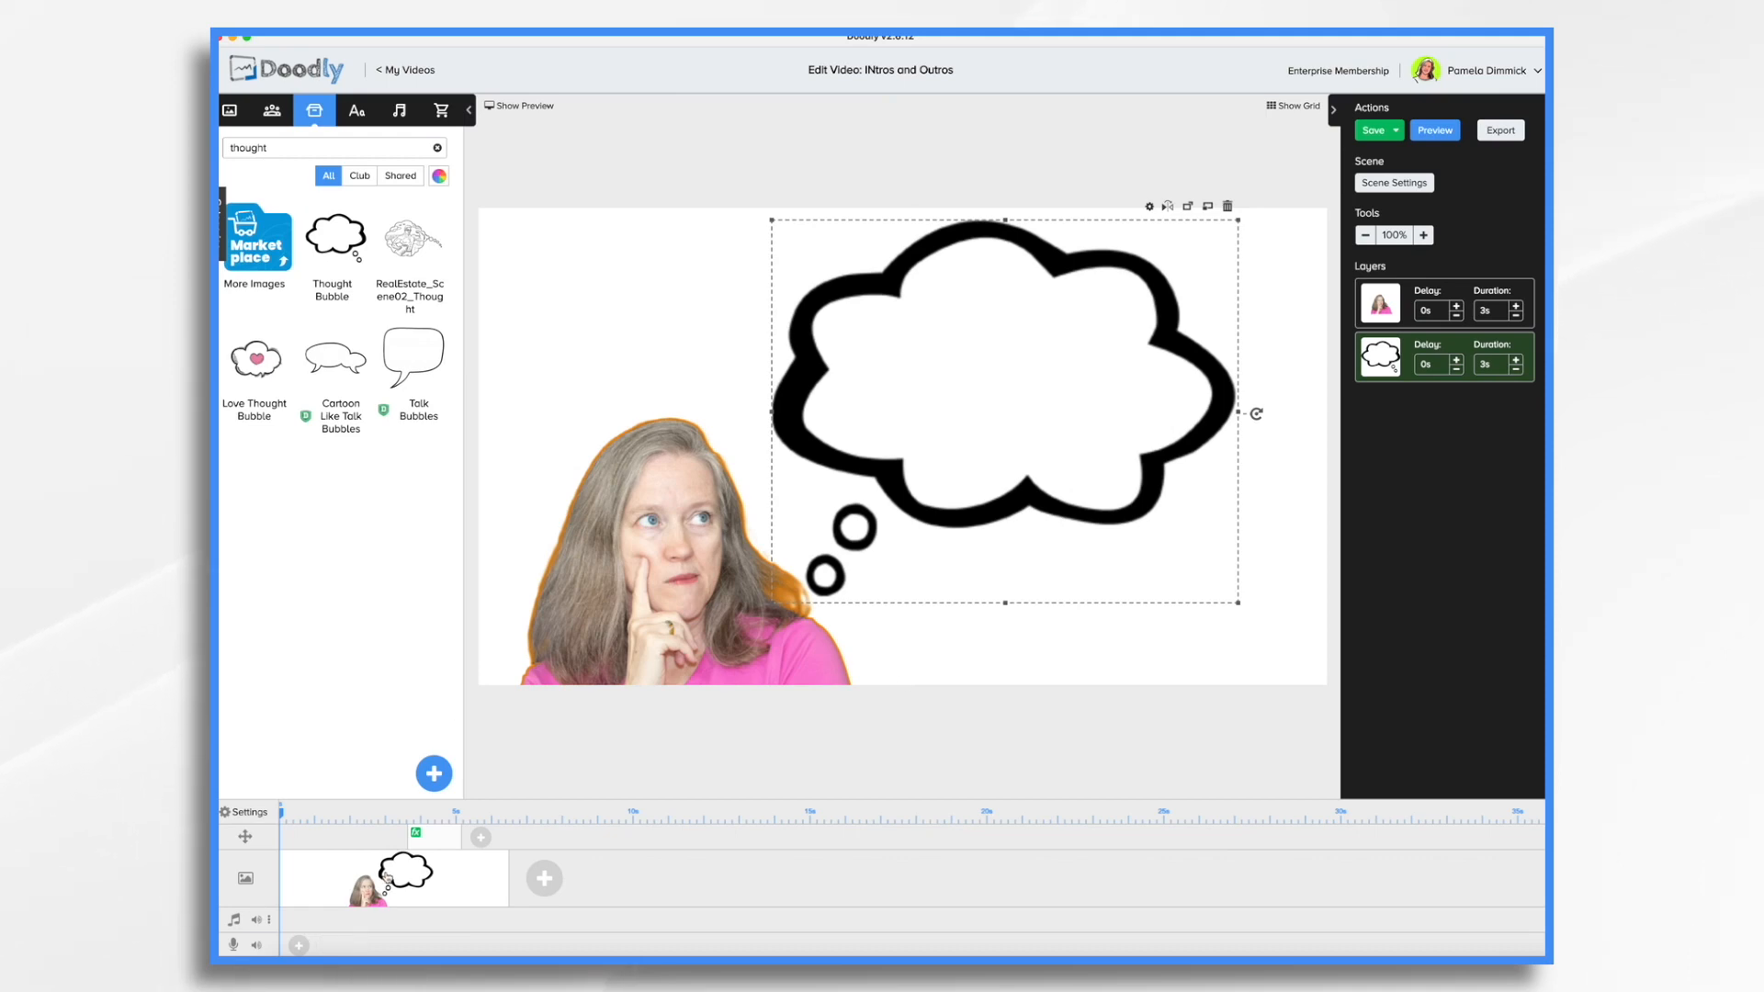
Change the woman photo's reveal mode to Fade and save the edited asset
click(735, 537)
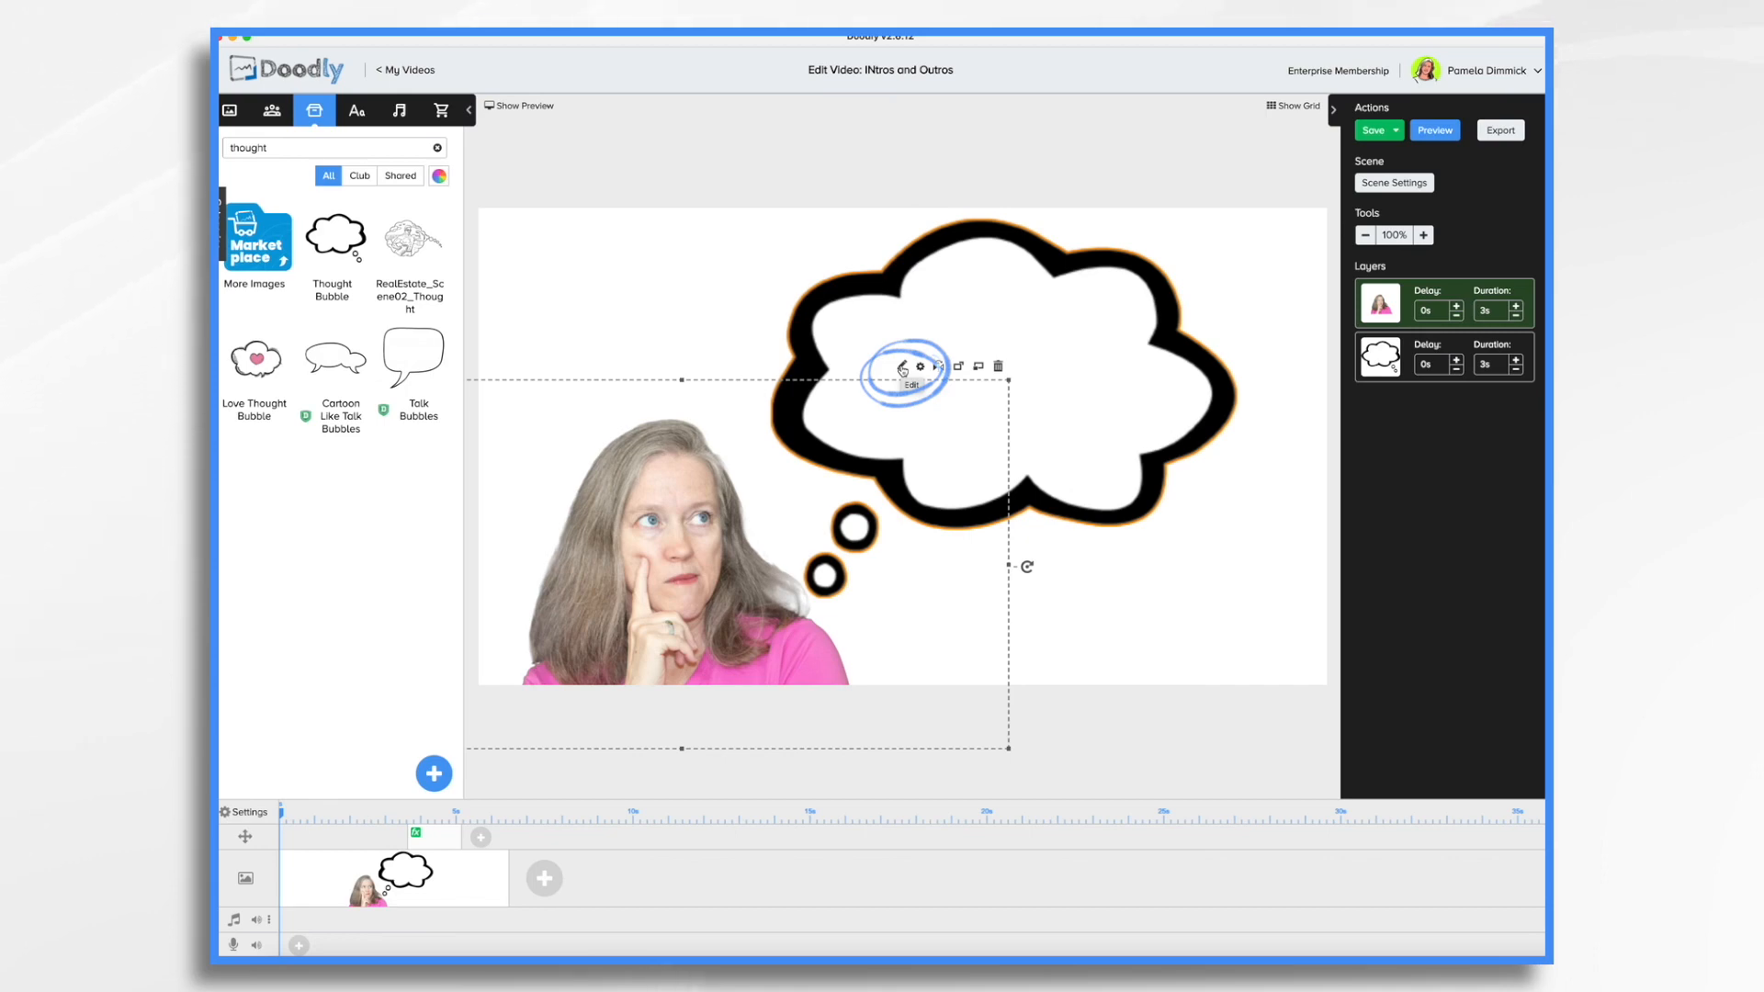
click(903, 368)
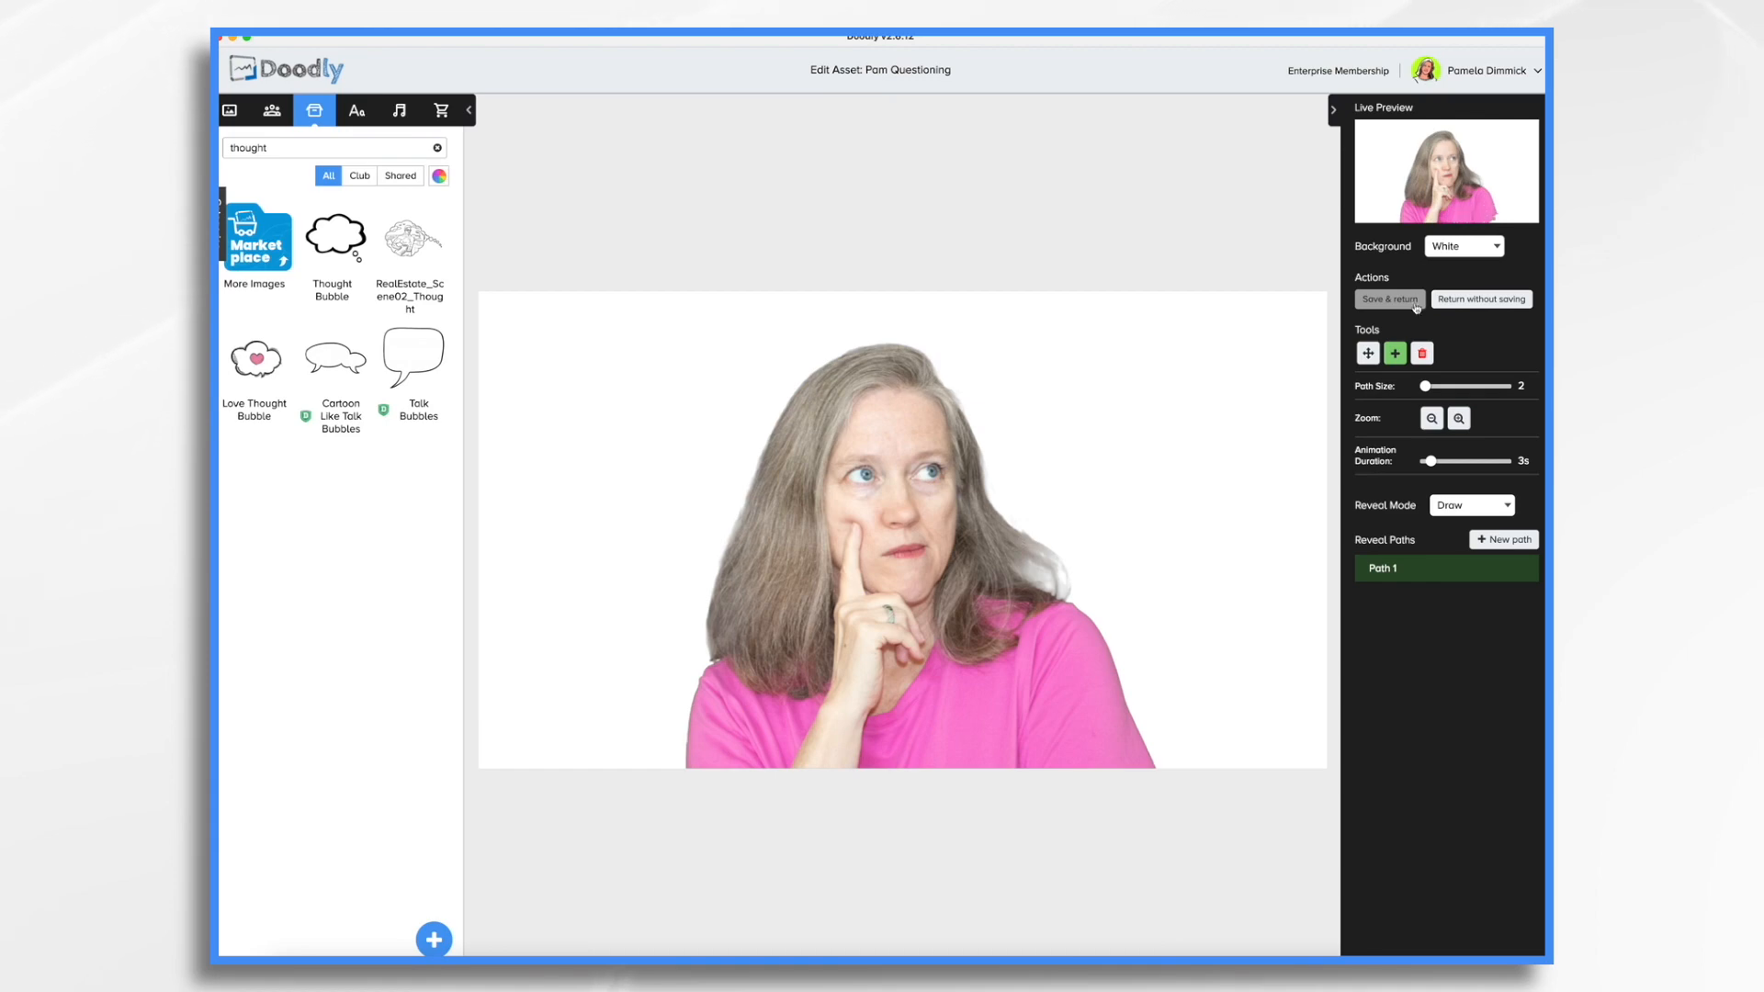
click(1470, 505)
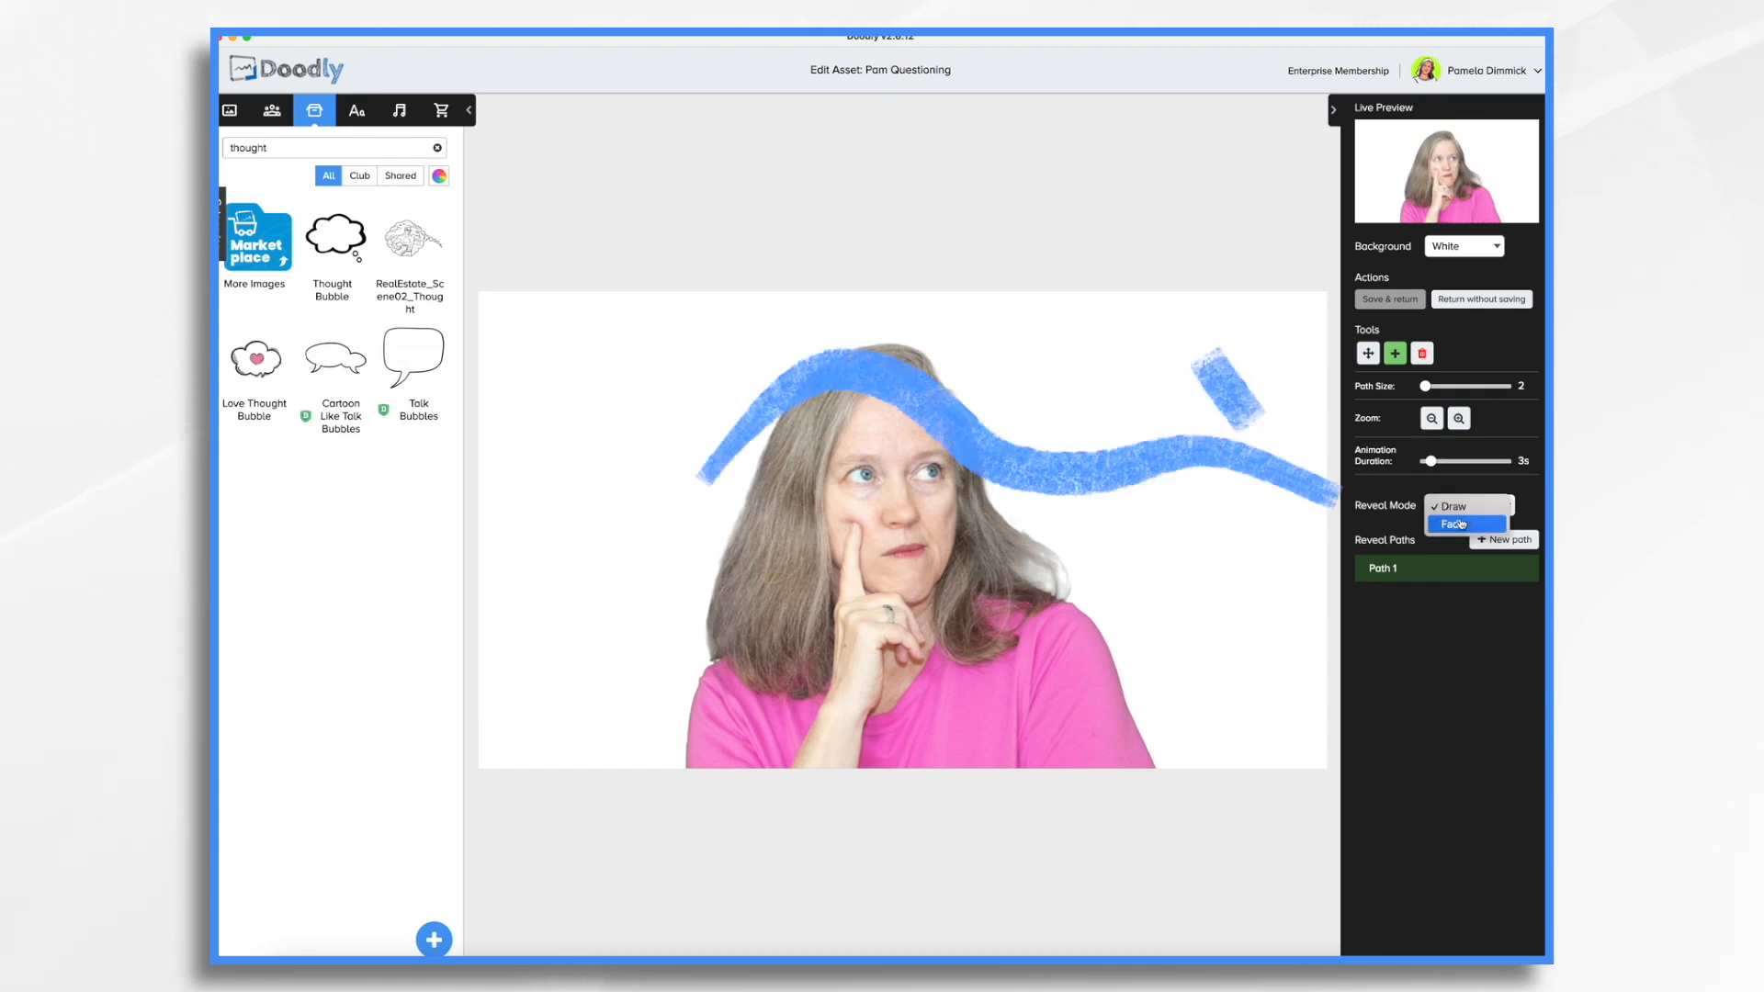
click(1461, 524)
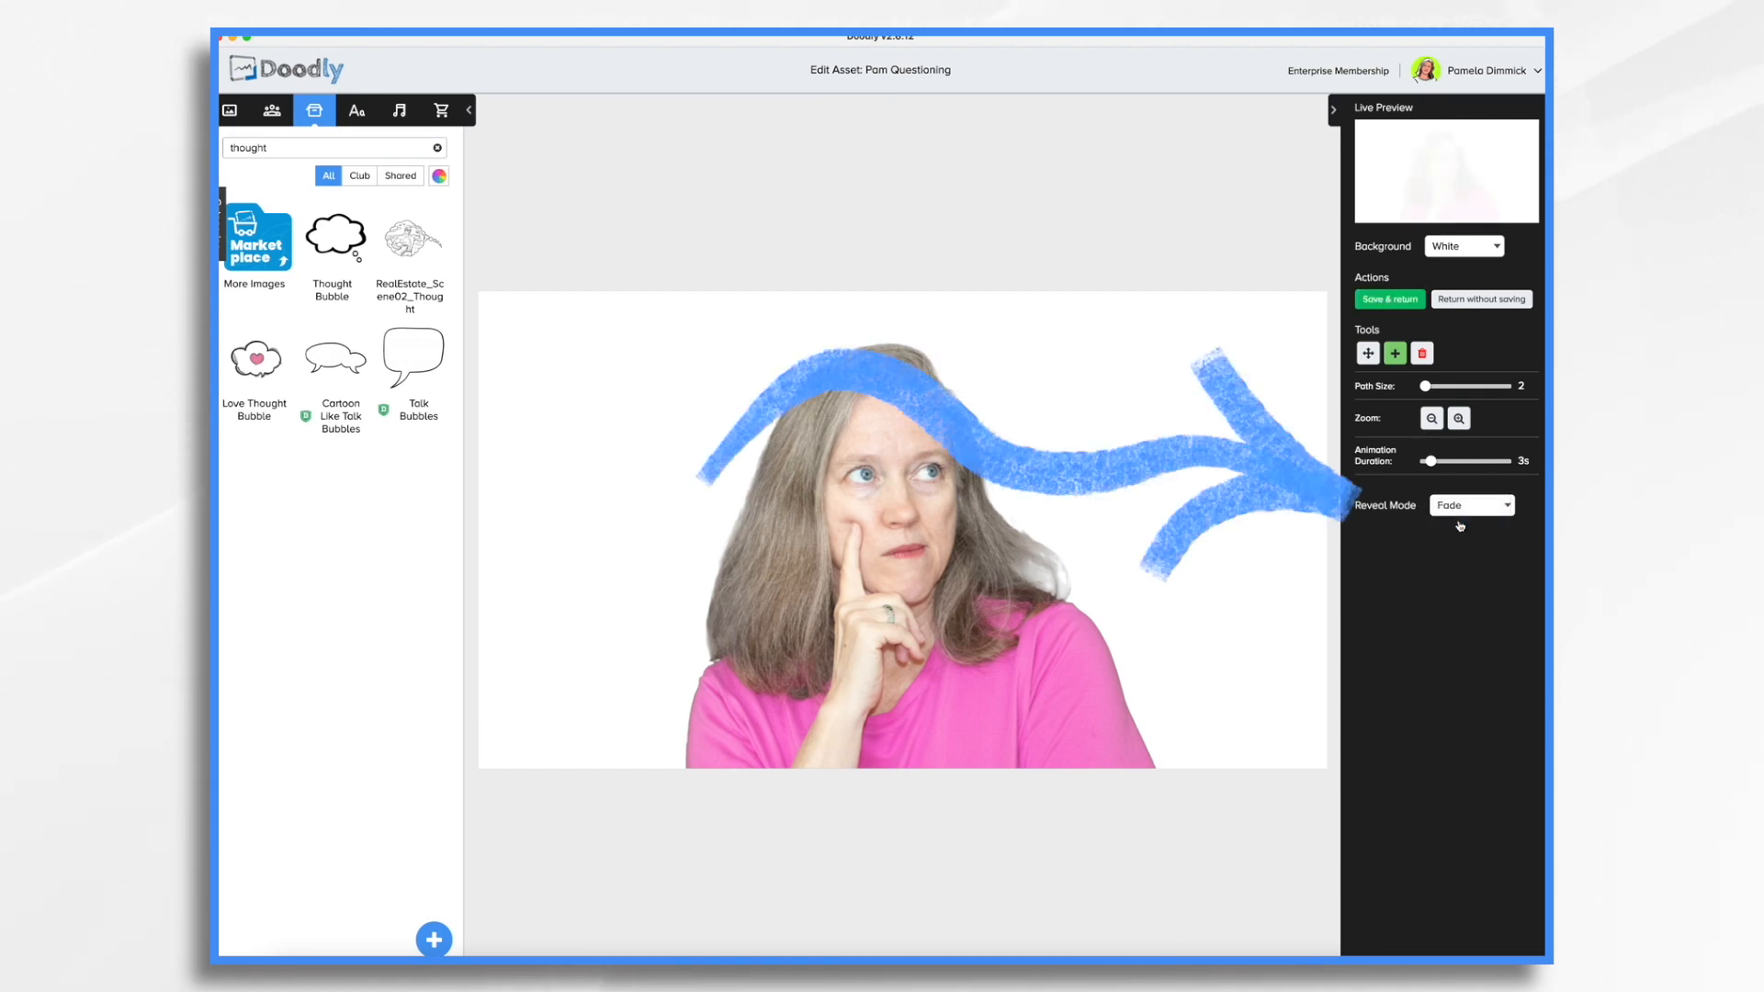
click(1381, 301)
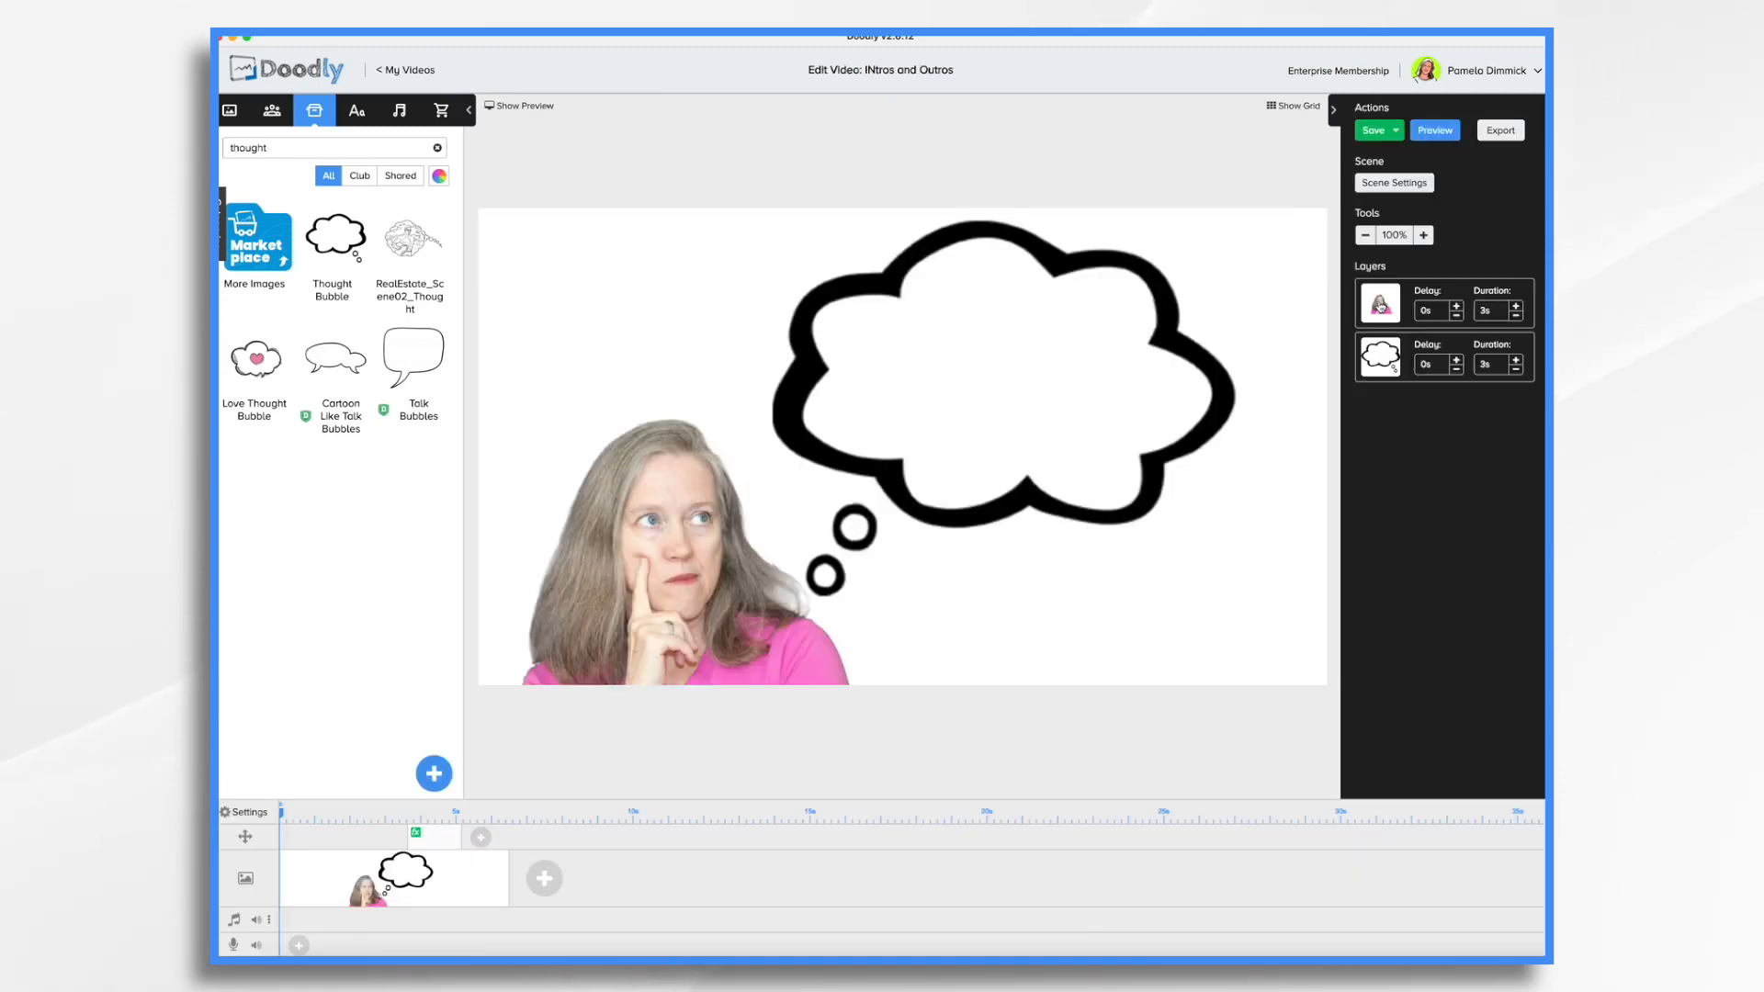
Set the durations of the woman photo layer and the thought bubble layer to 1s each
click(1516, 317)
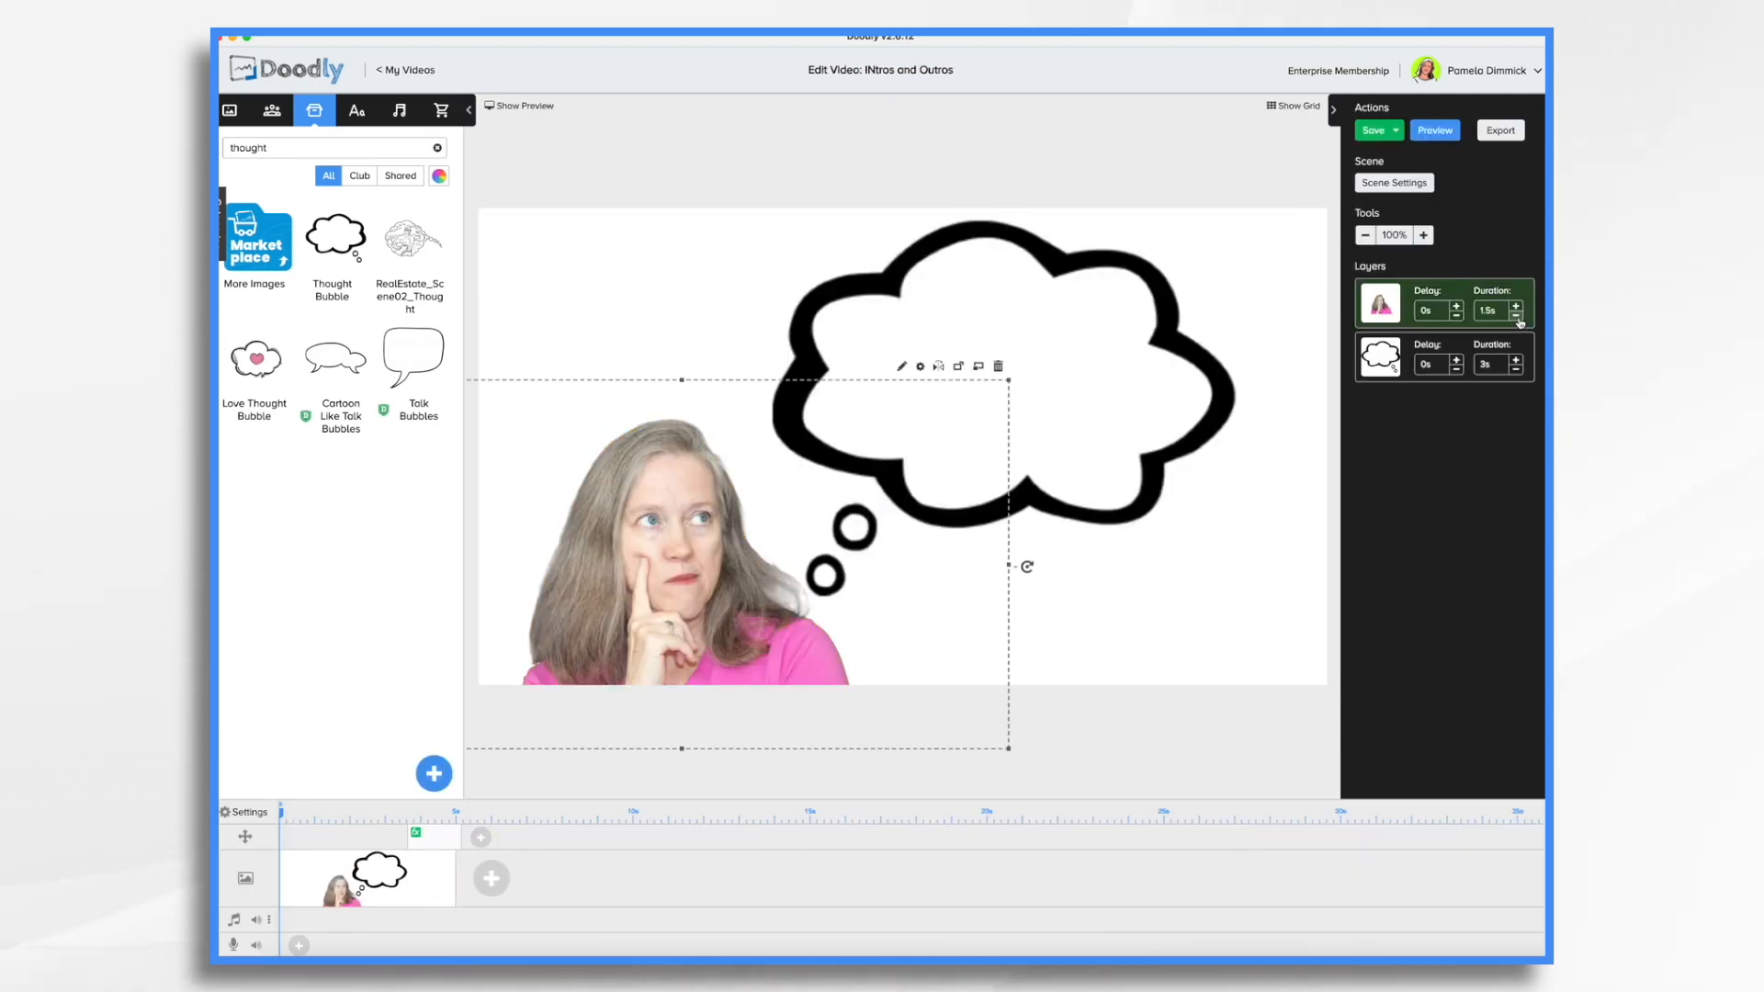
click(1516, 316)
click(1517, 316)
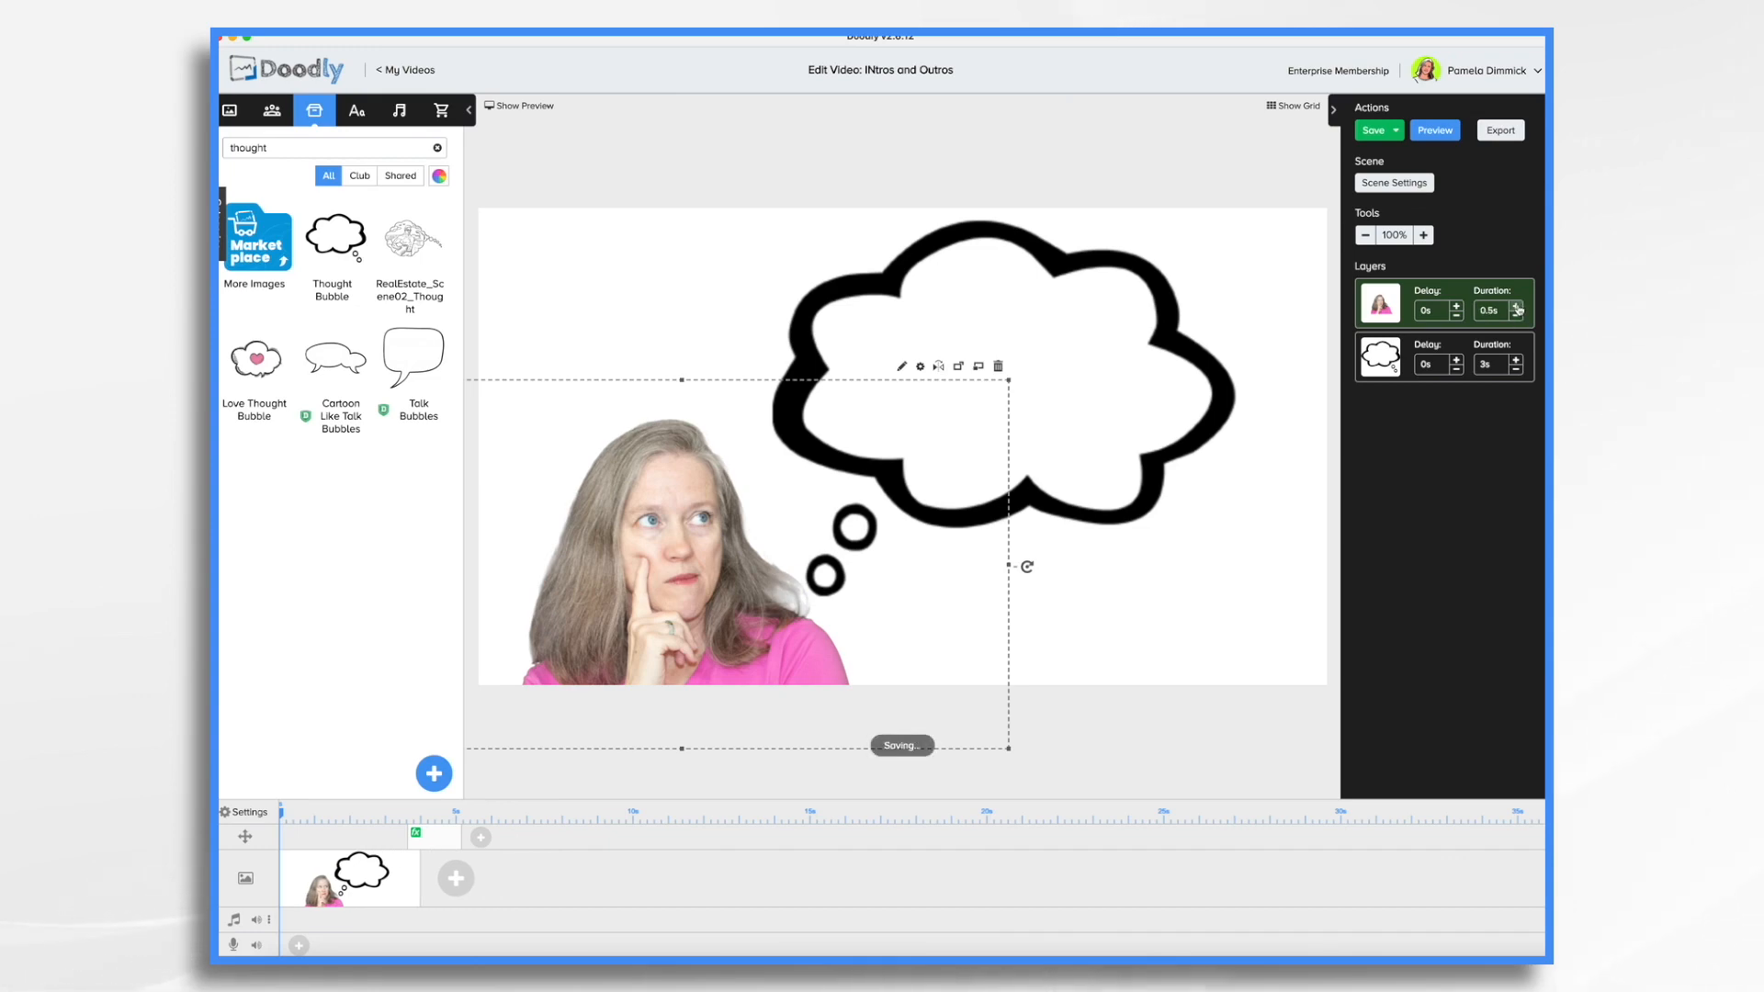
click(1517, 307)
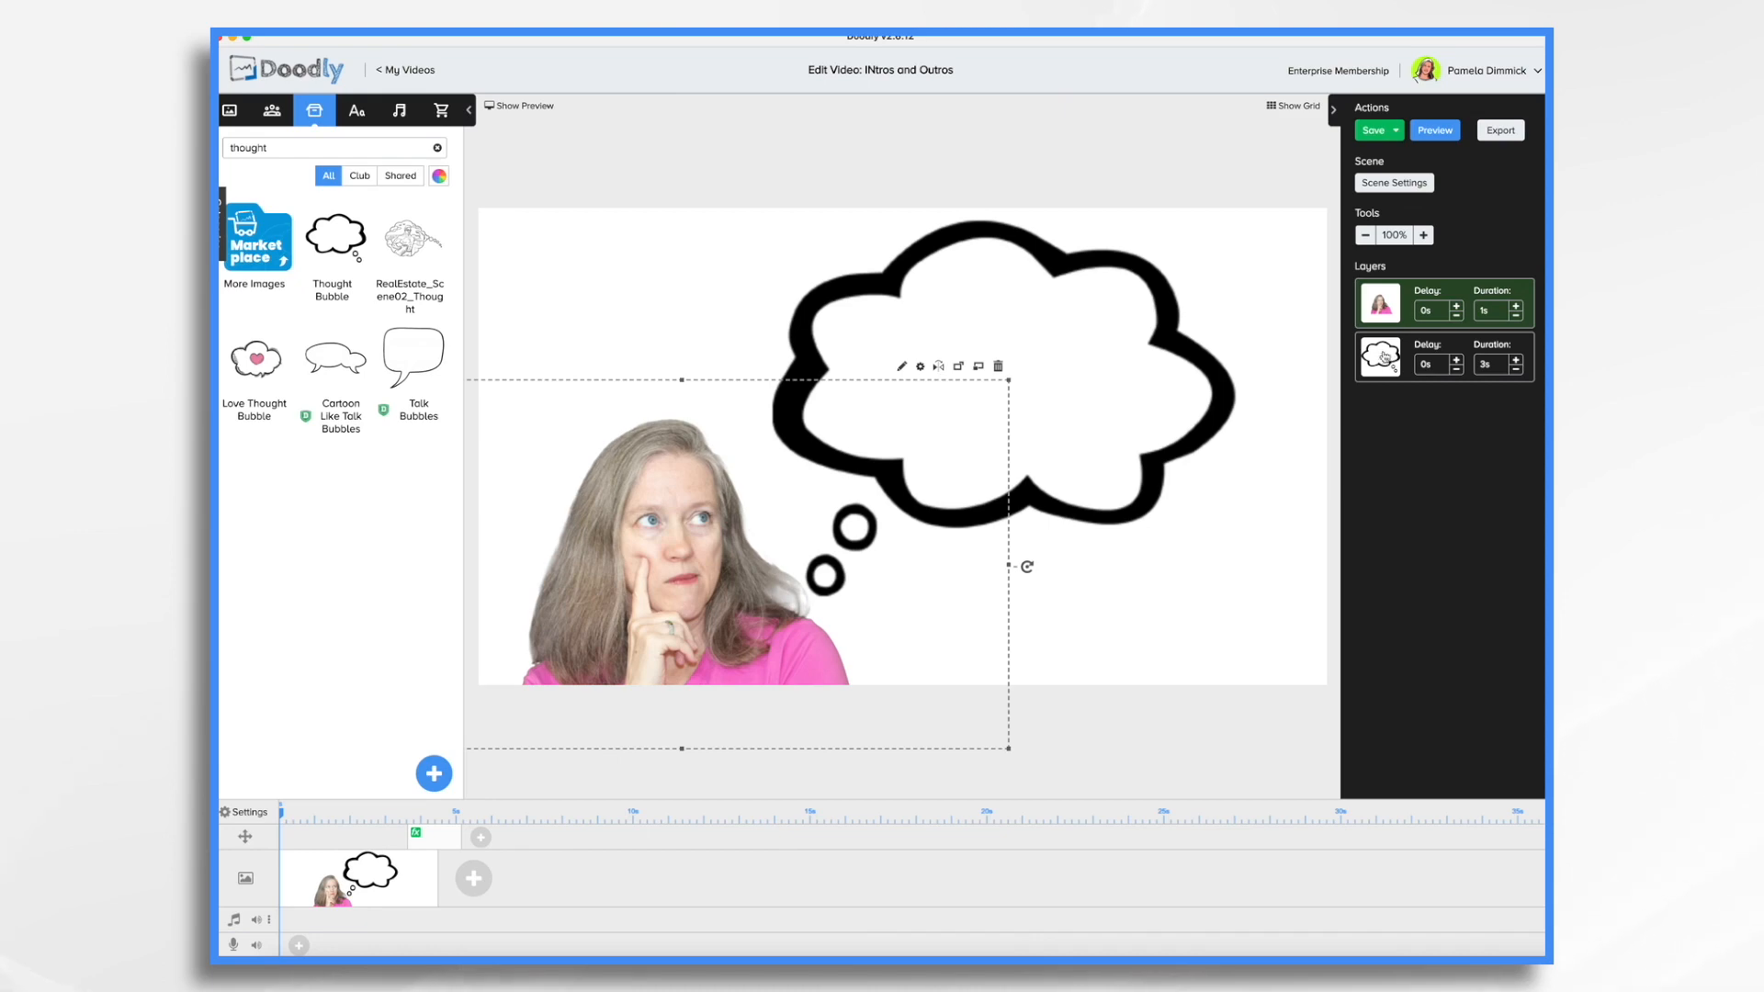
click(1515, 370)
click(1515, 371)
click(1515, 371)
click(1514, 370)
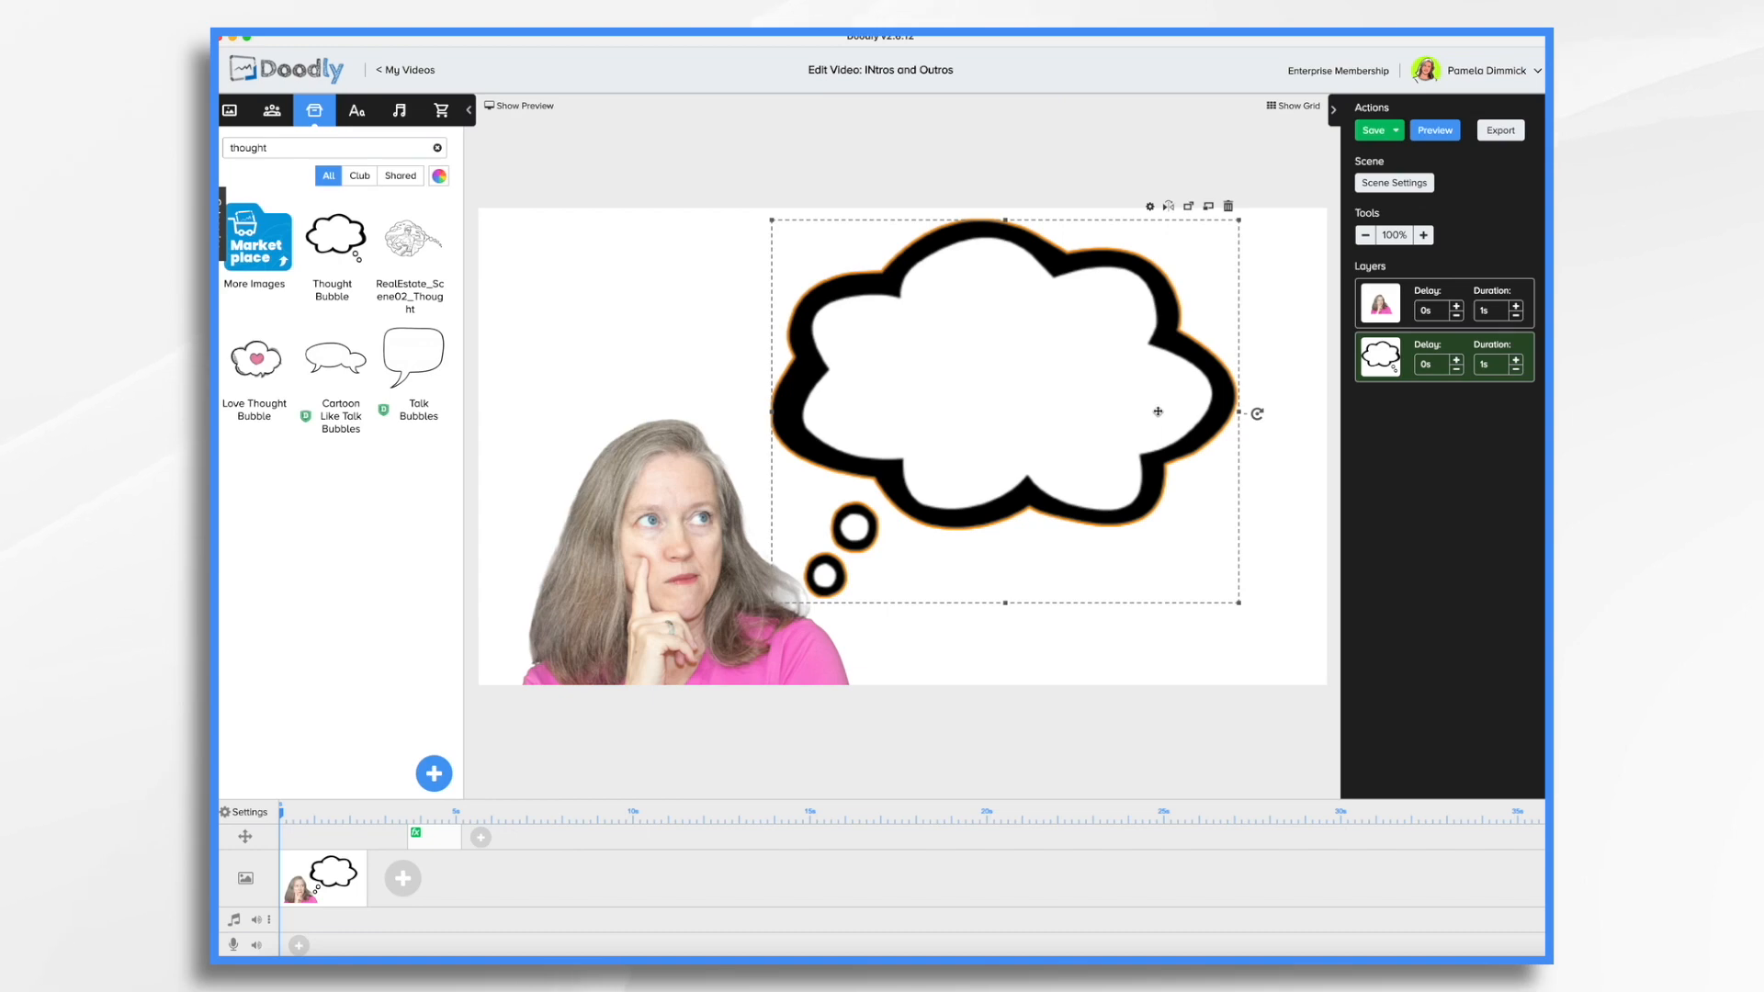
Set the scene's extra time at the end to 1.5s and move the pan and zoom effect to the shortened scene's end
click(1413, 186)
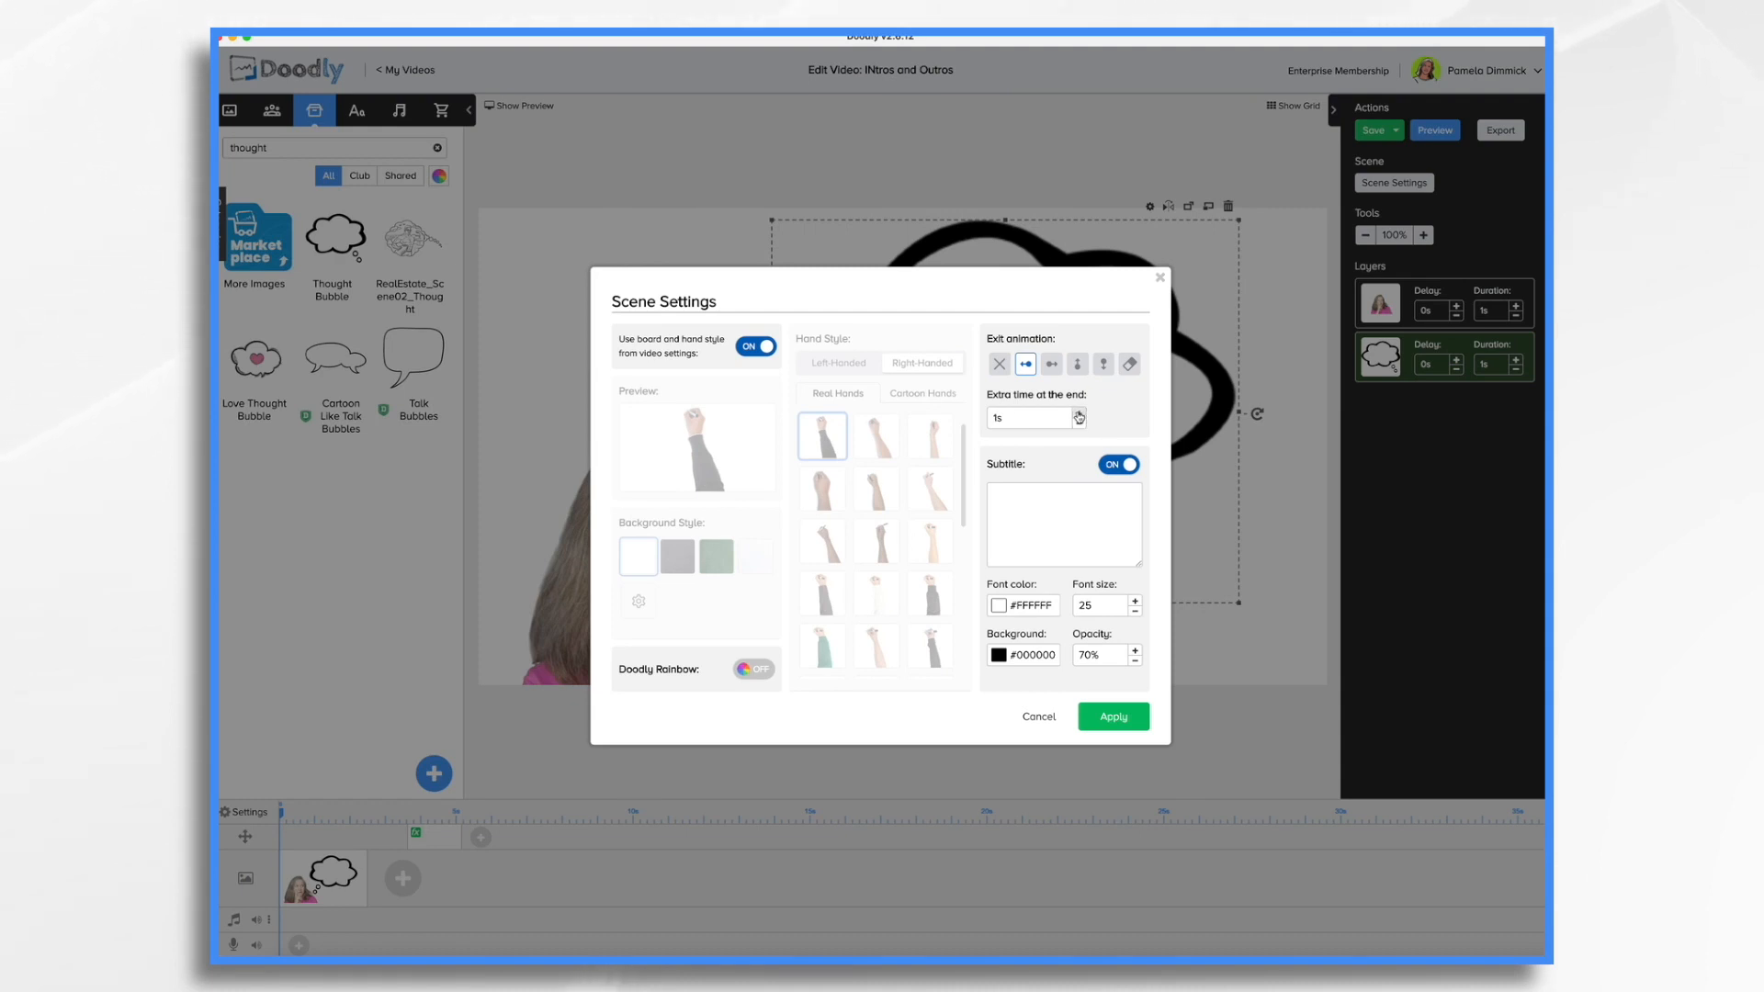
click(1080, 413)
click(1080, 413)
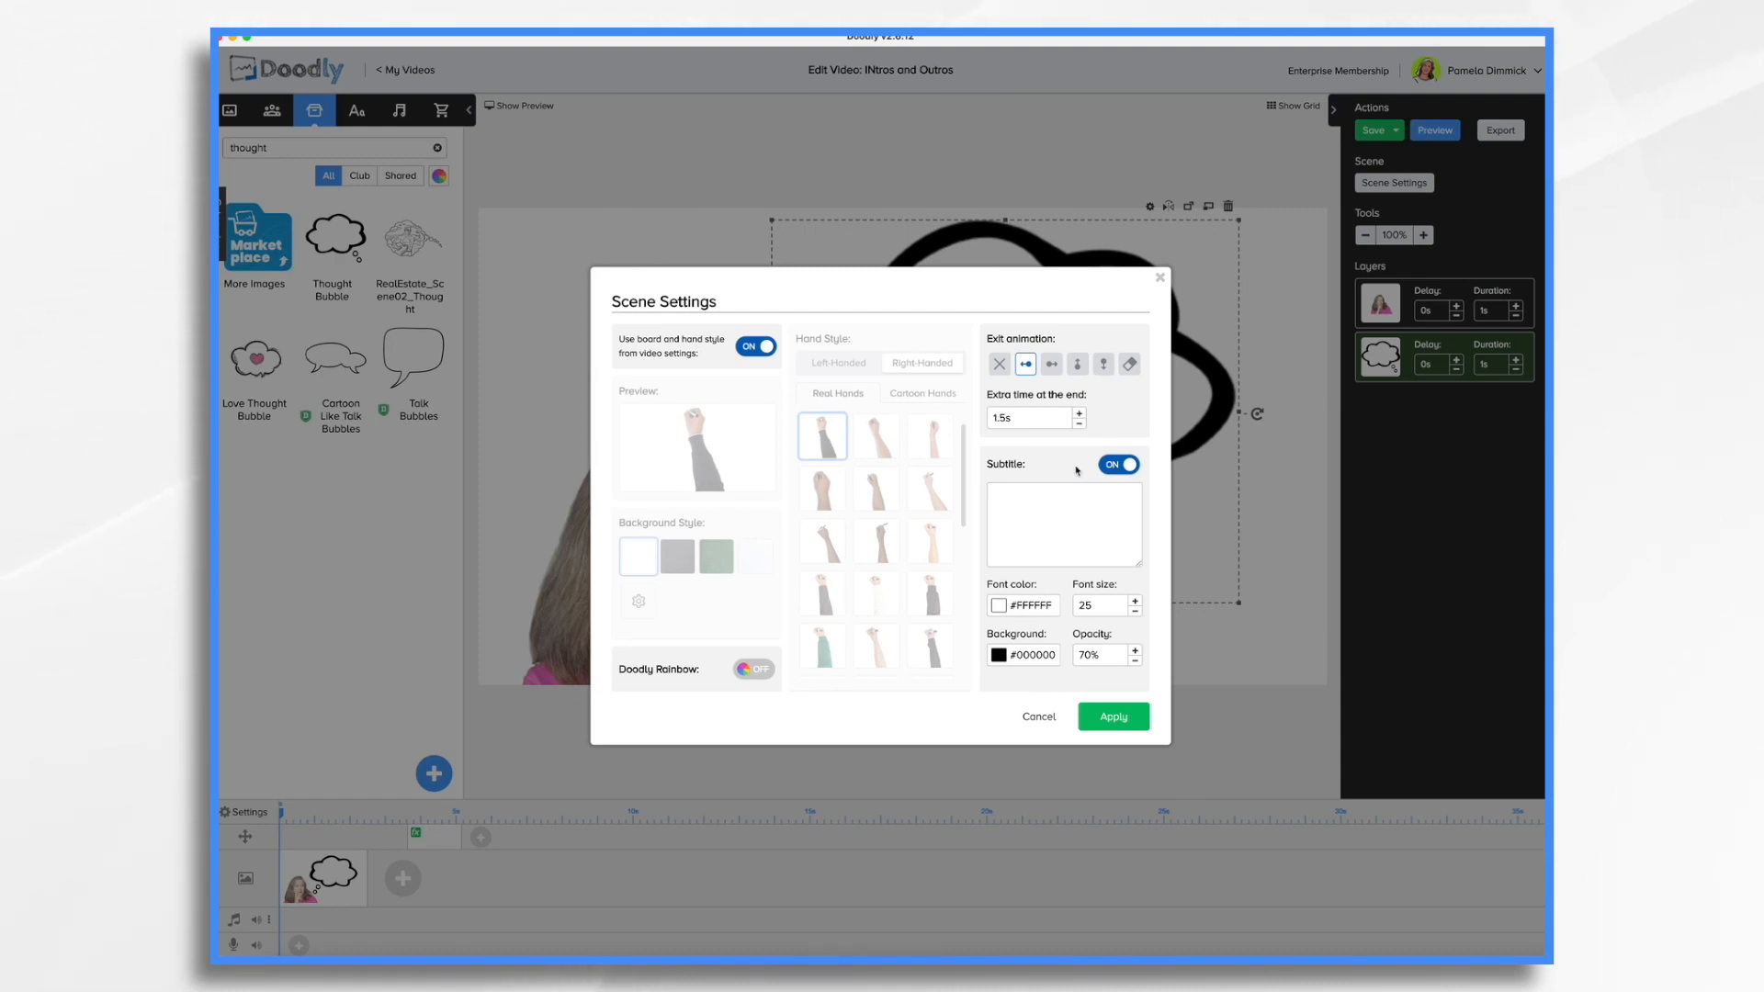
click(1134, 721)
drag(441, 837, 380, 829)
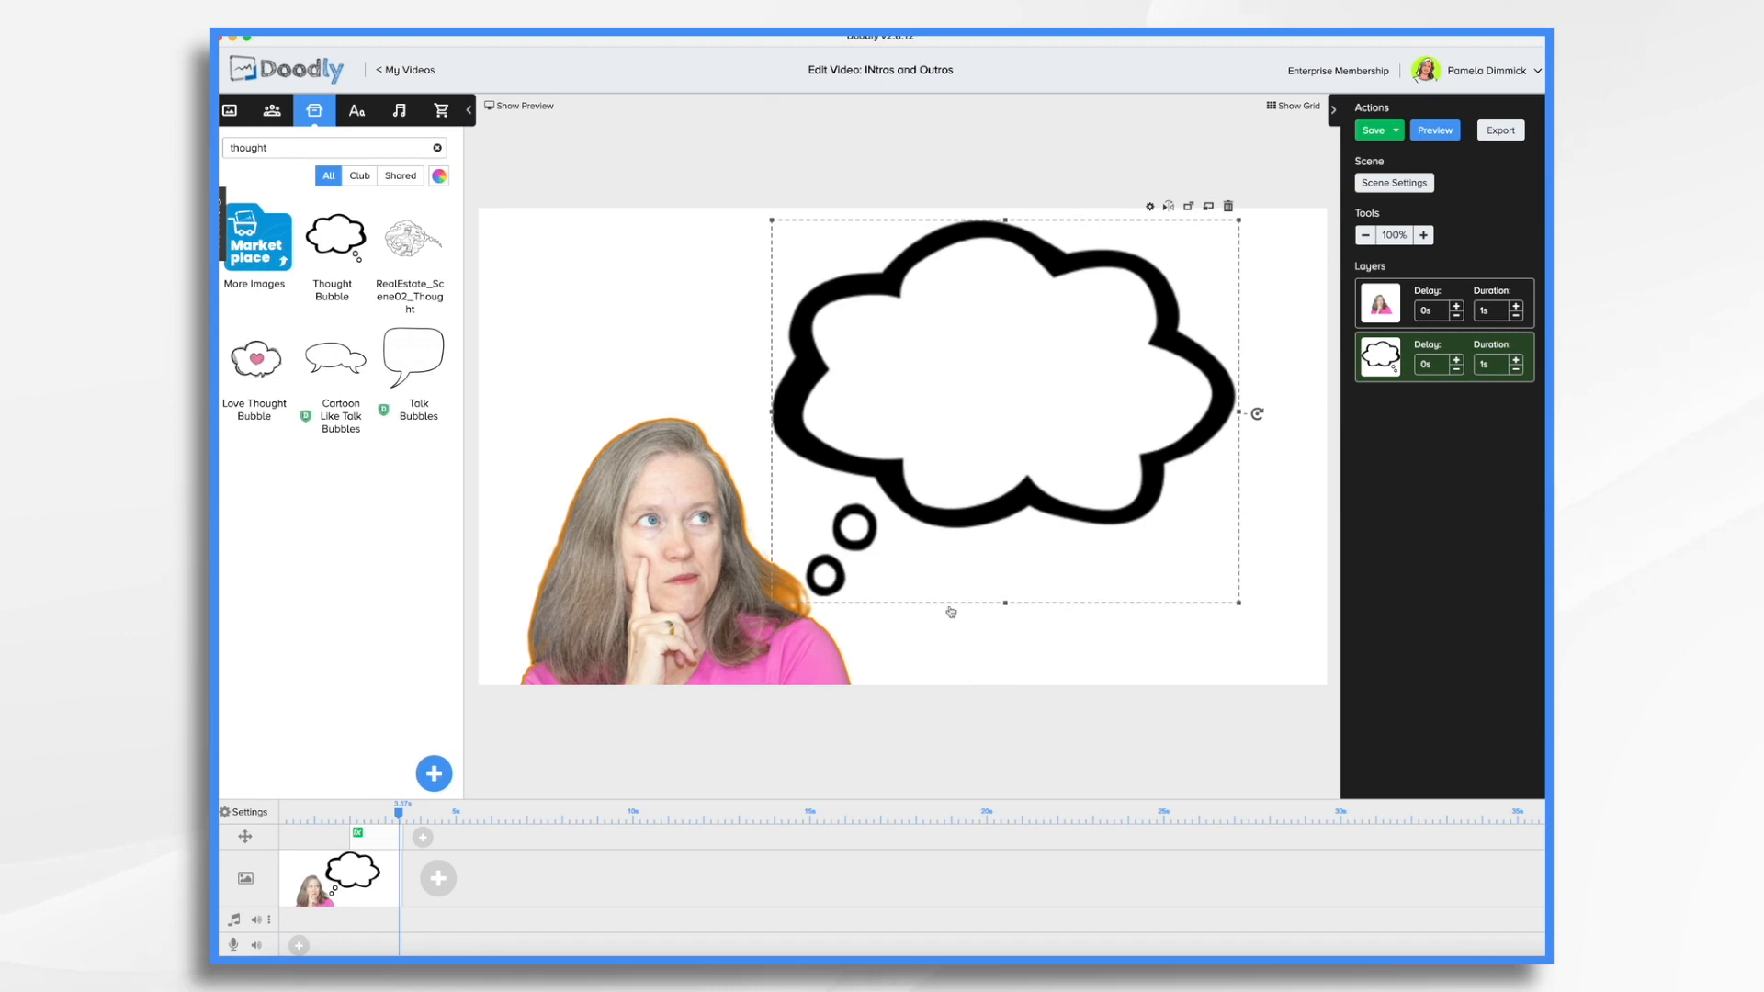
Add a Caveat-Bold text inside the thought bubble reading "How do I create intros and outros?" with word wrap enabled
click(356, 112)
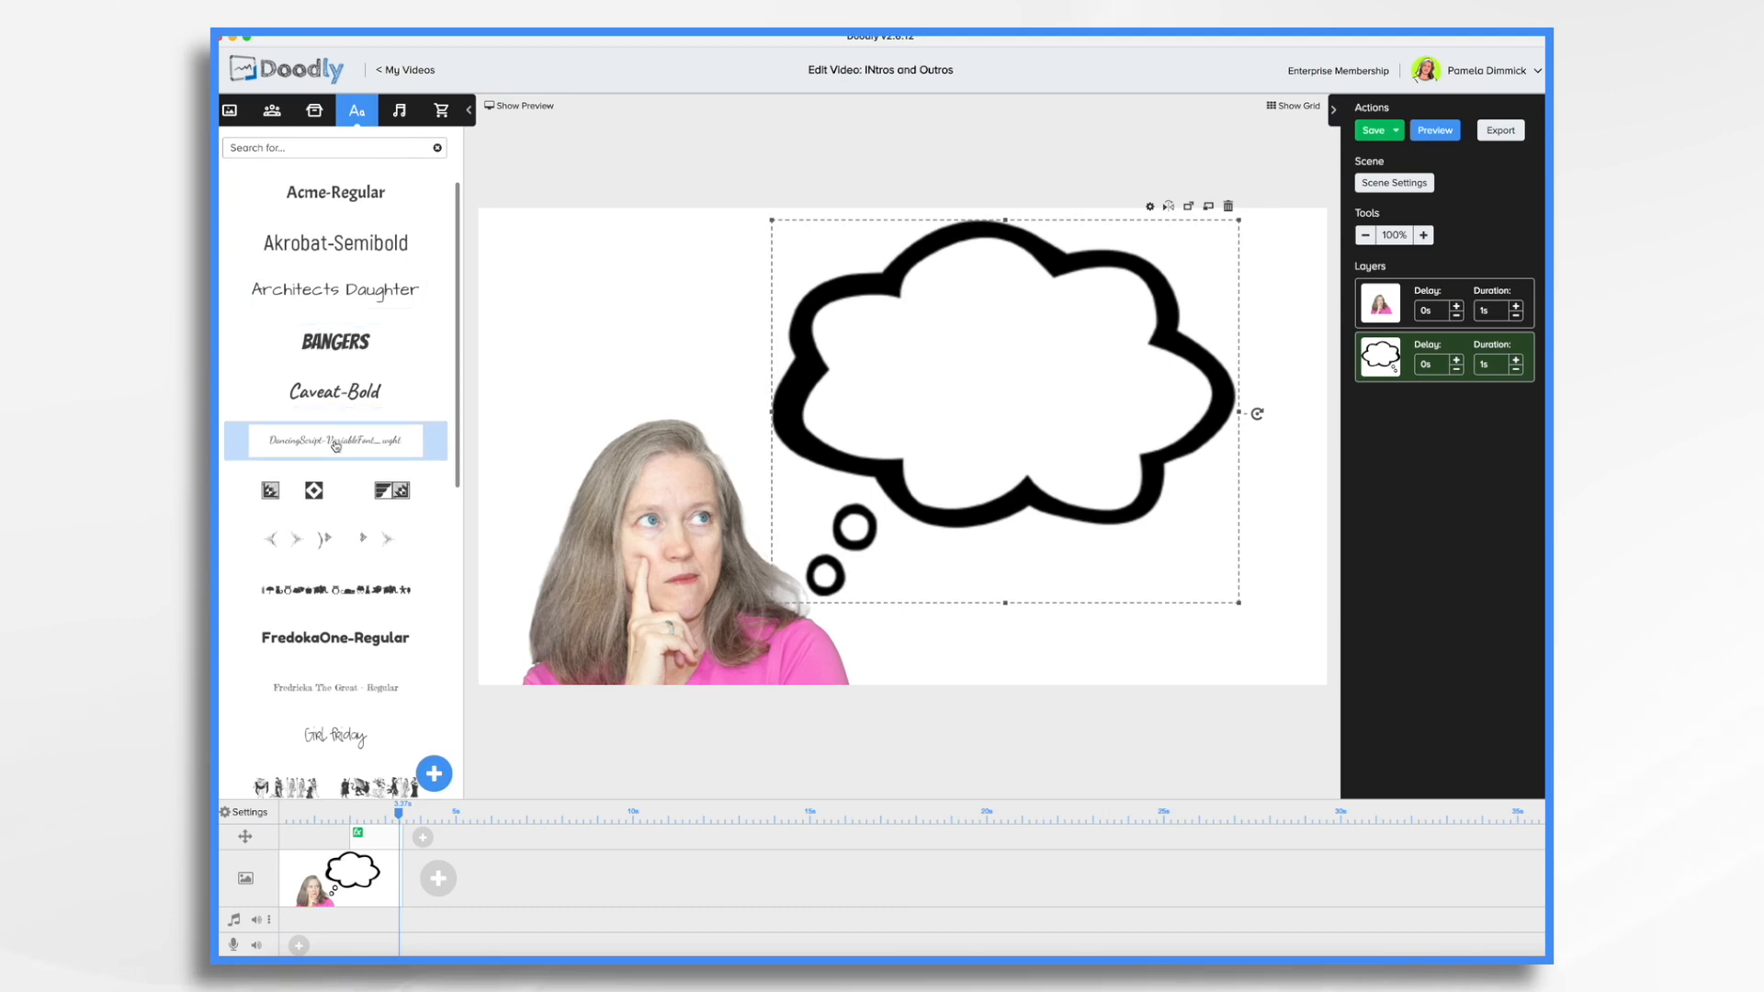
drag(335, 443, 1048, 405)
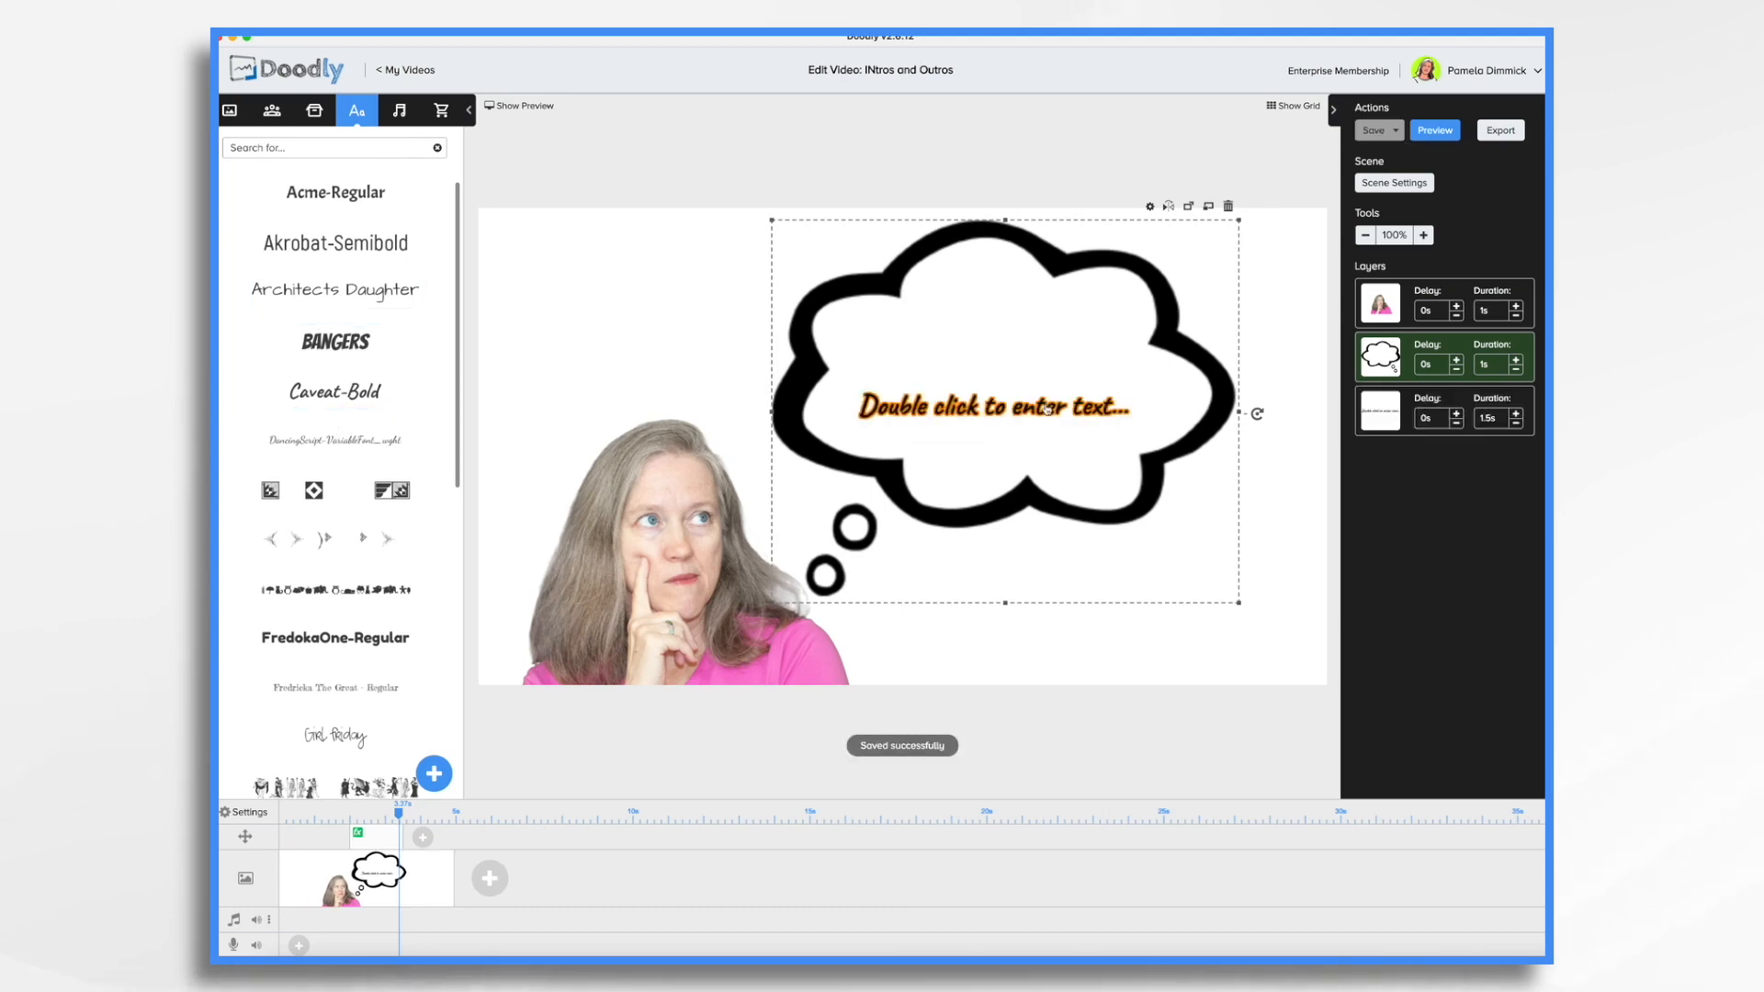
double_click(1048, 405)
text(How do I create an)
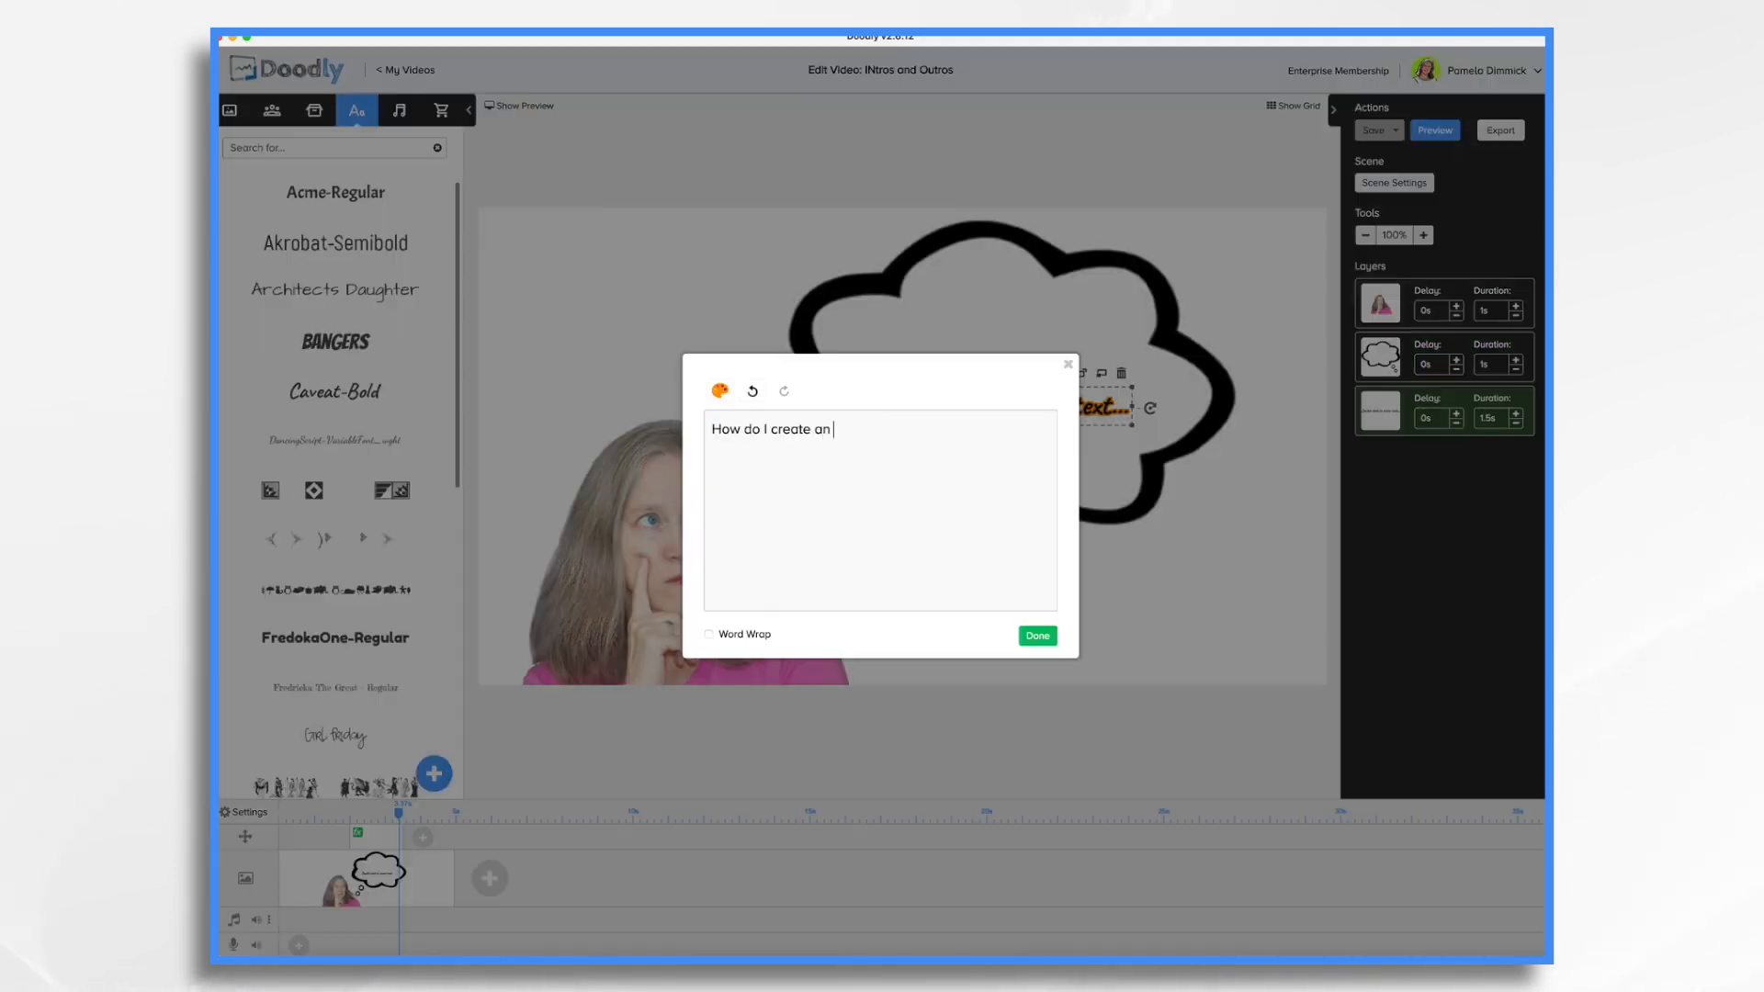
key(BackSpace)
key(BackSpace)
key(BackSpace)
key(BackSpace)
key(BackSpace)
key(BackSpace)
key(BackSpace)
text(intros and outros?)
click(708, 634)
click(1037, 635)
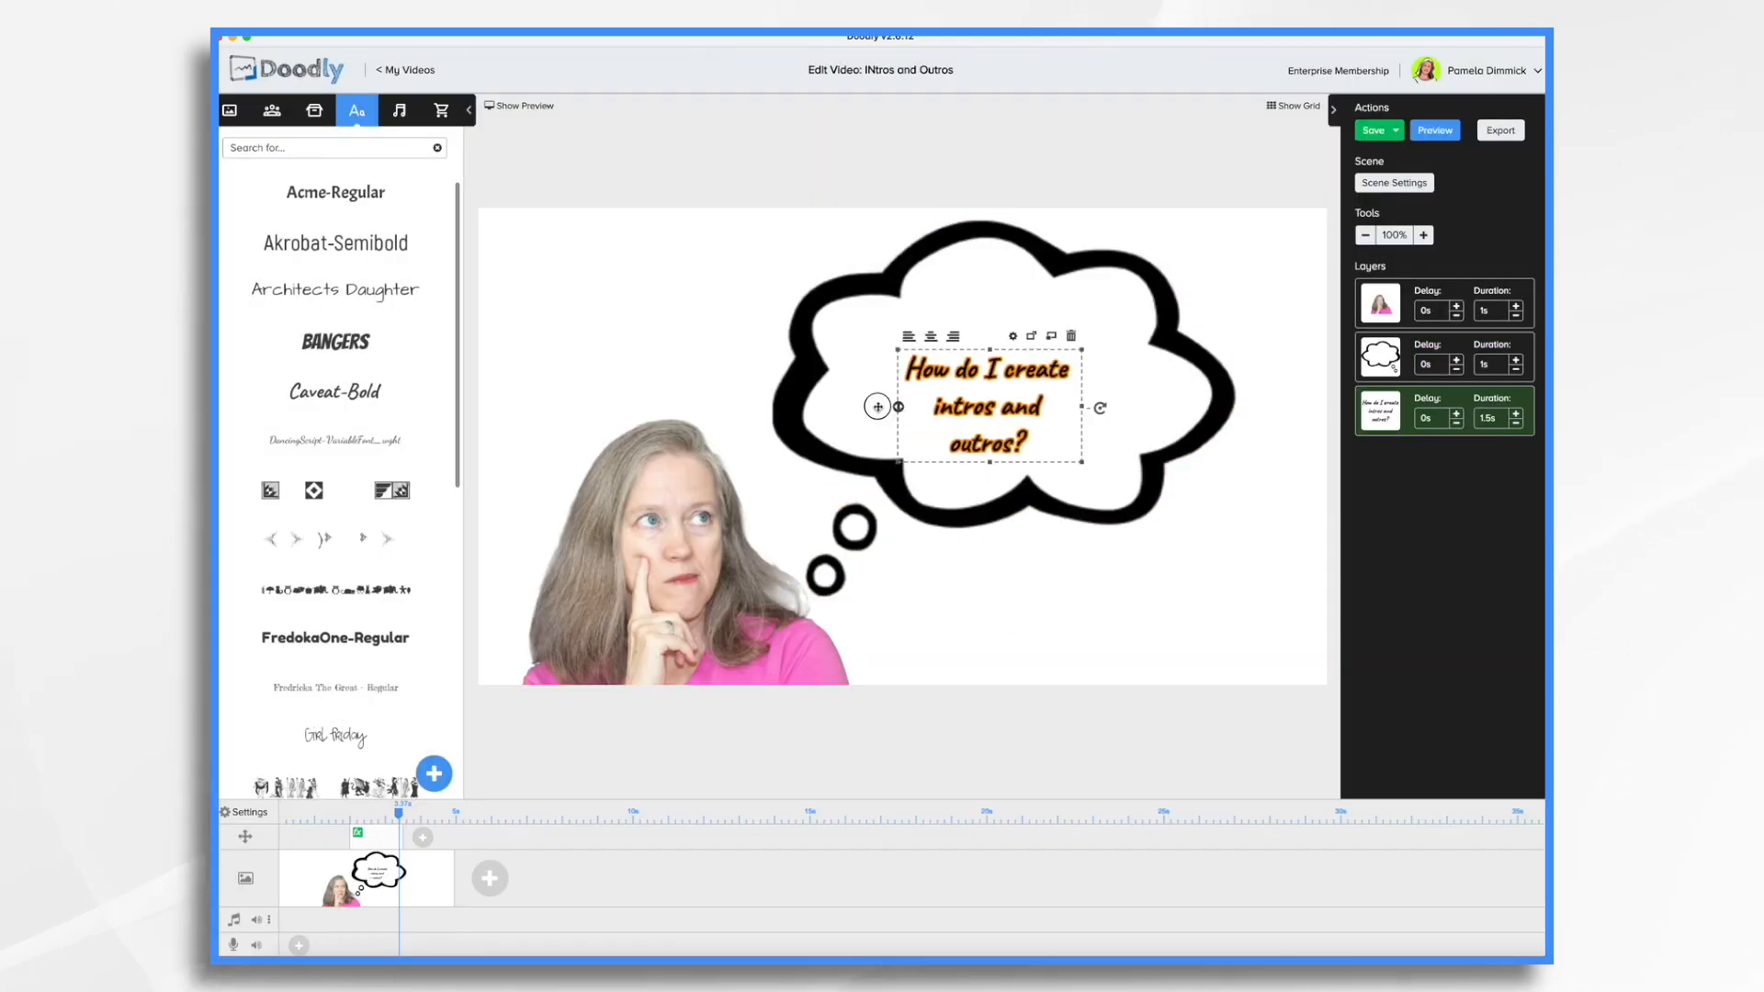
Widen and enlarge the question text so it wraps onto two lines, and place it within the thought bubble
drag(900, 405, 735, 406)
mouse_move(909, 365)
mouse_down()
mouse_move(916, 320)
mouse_move(910, 366)
mouse_up()
click(933, 391)
drag(1049, 367, 1134, 327)
drag(689, 386, 829, 386)
drag(1055, 362, 1066, 356)
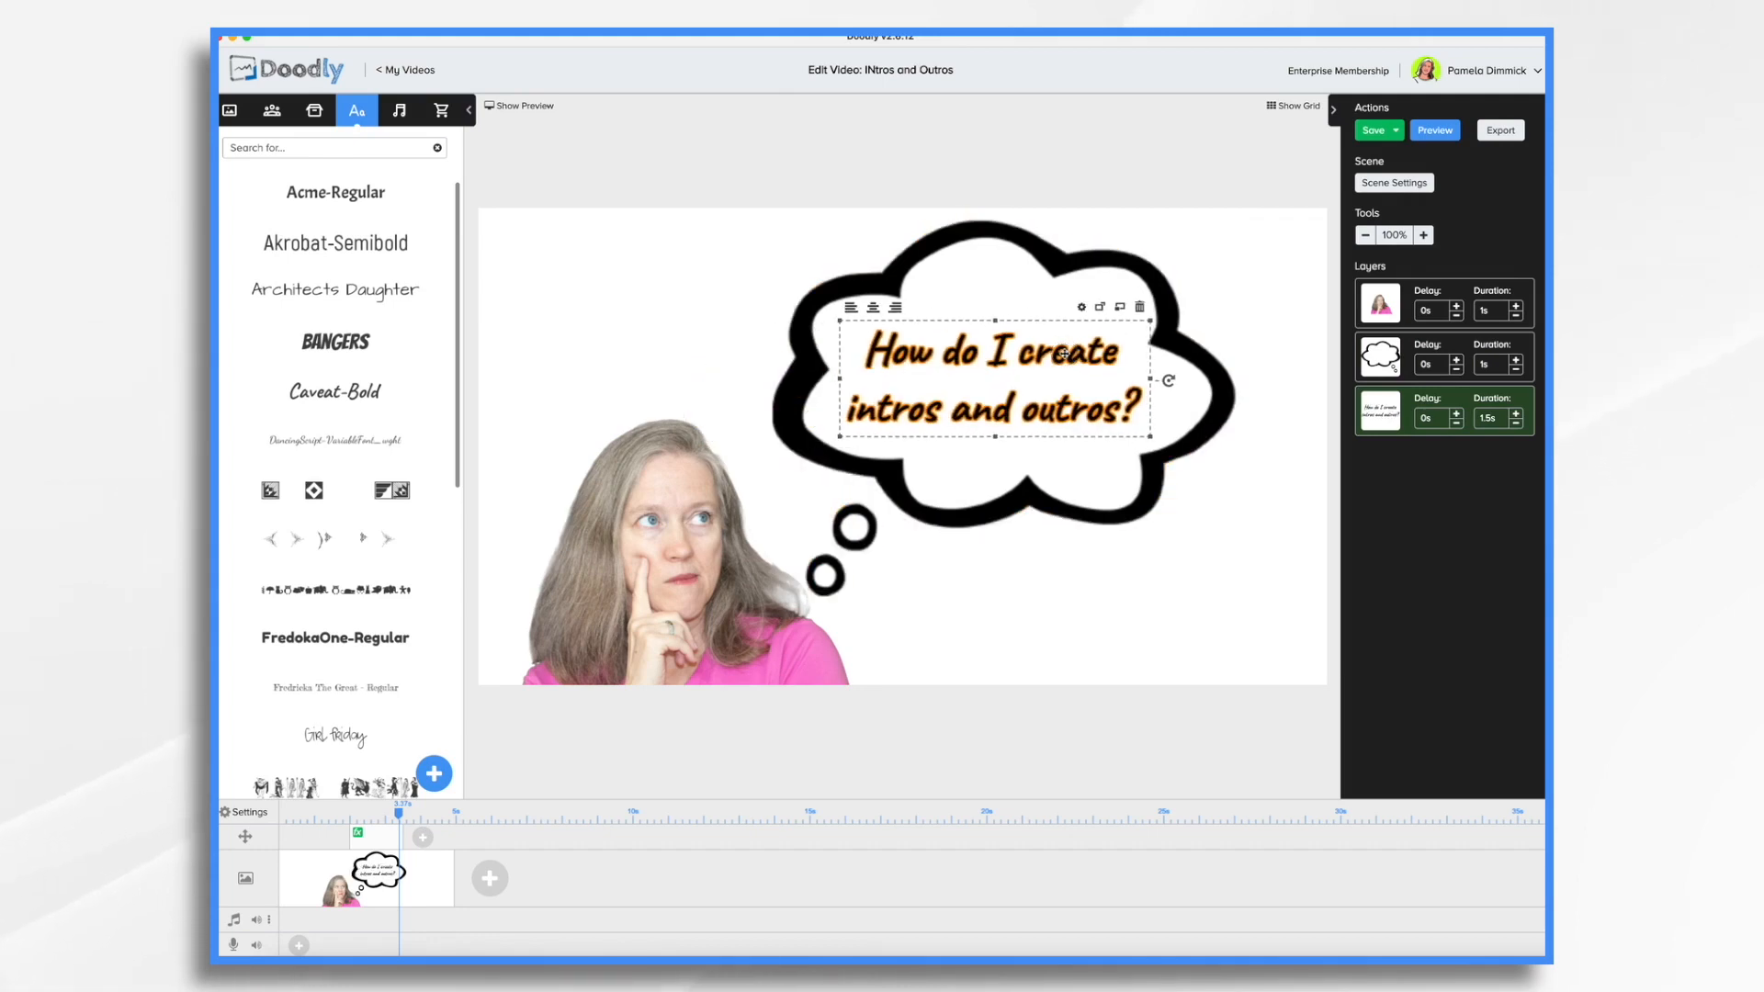
Move the pan and zoom effect to the lengthened scene's end and preview the video
drag(376, 840, 426, 839)
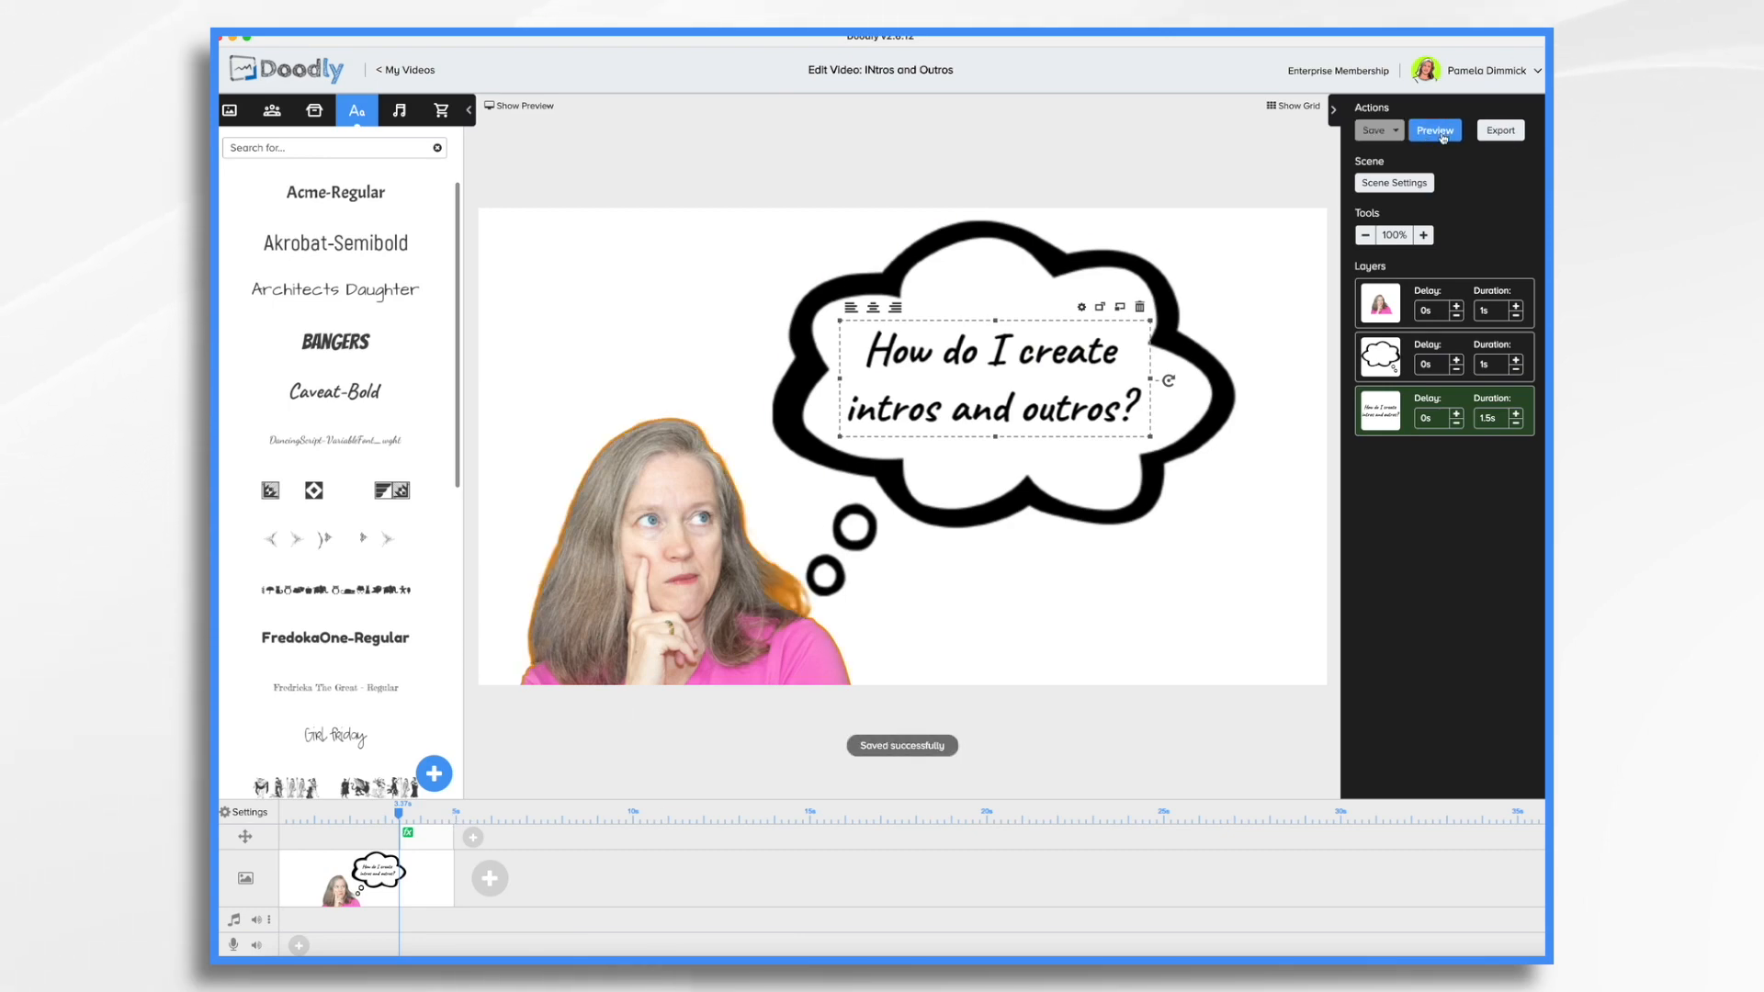
click(1438, 131)
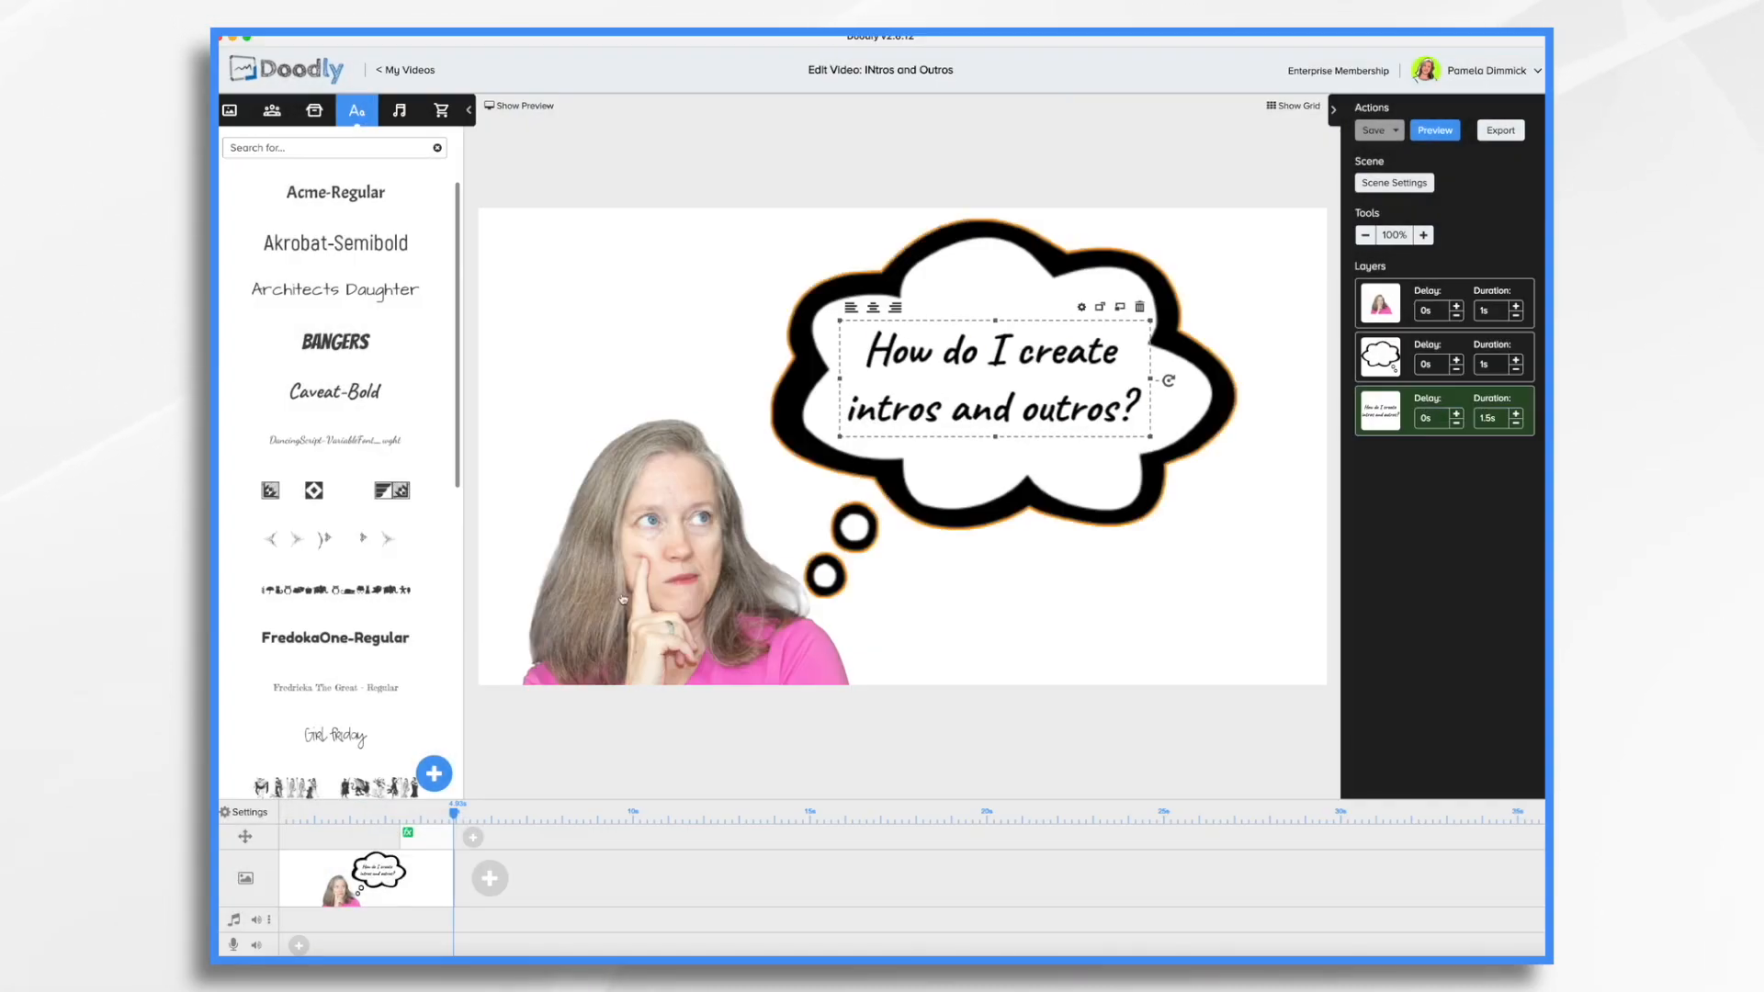
Shift the pan and zoom effect earlier on the timeline so it finishes before the scene ends
click(407, 836)
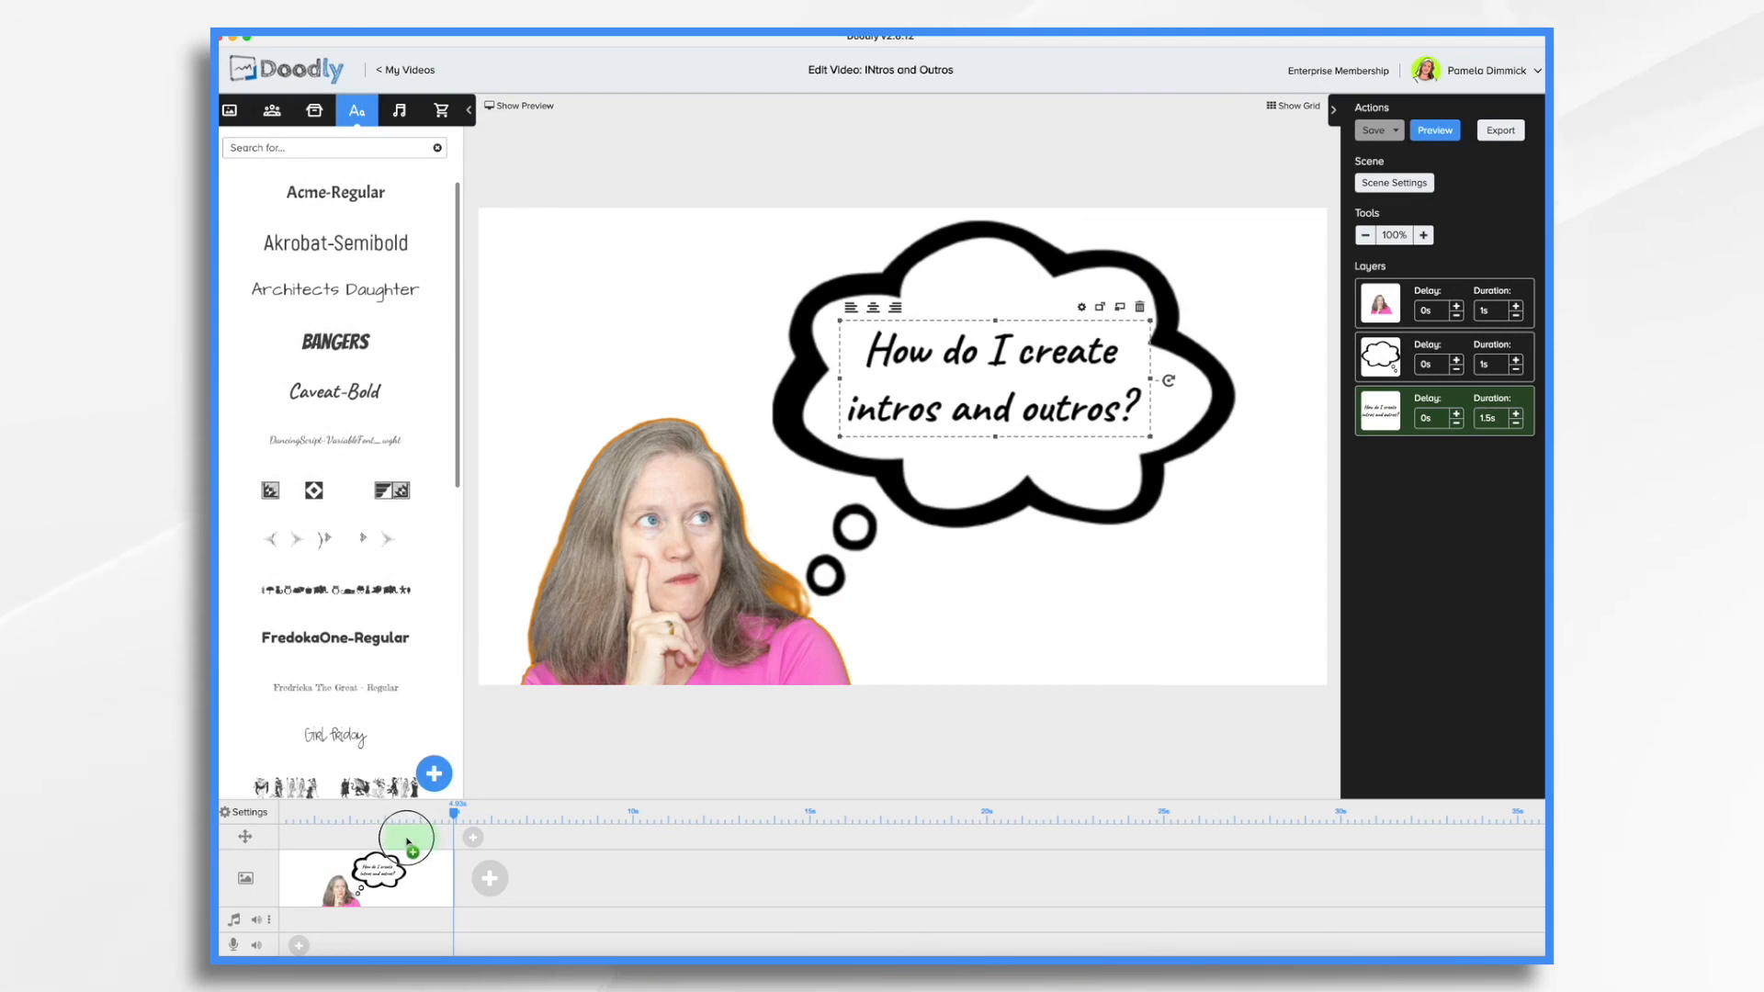
drag(407, 841, 377, 842)
drag(408, 828, 408, 831)
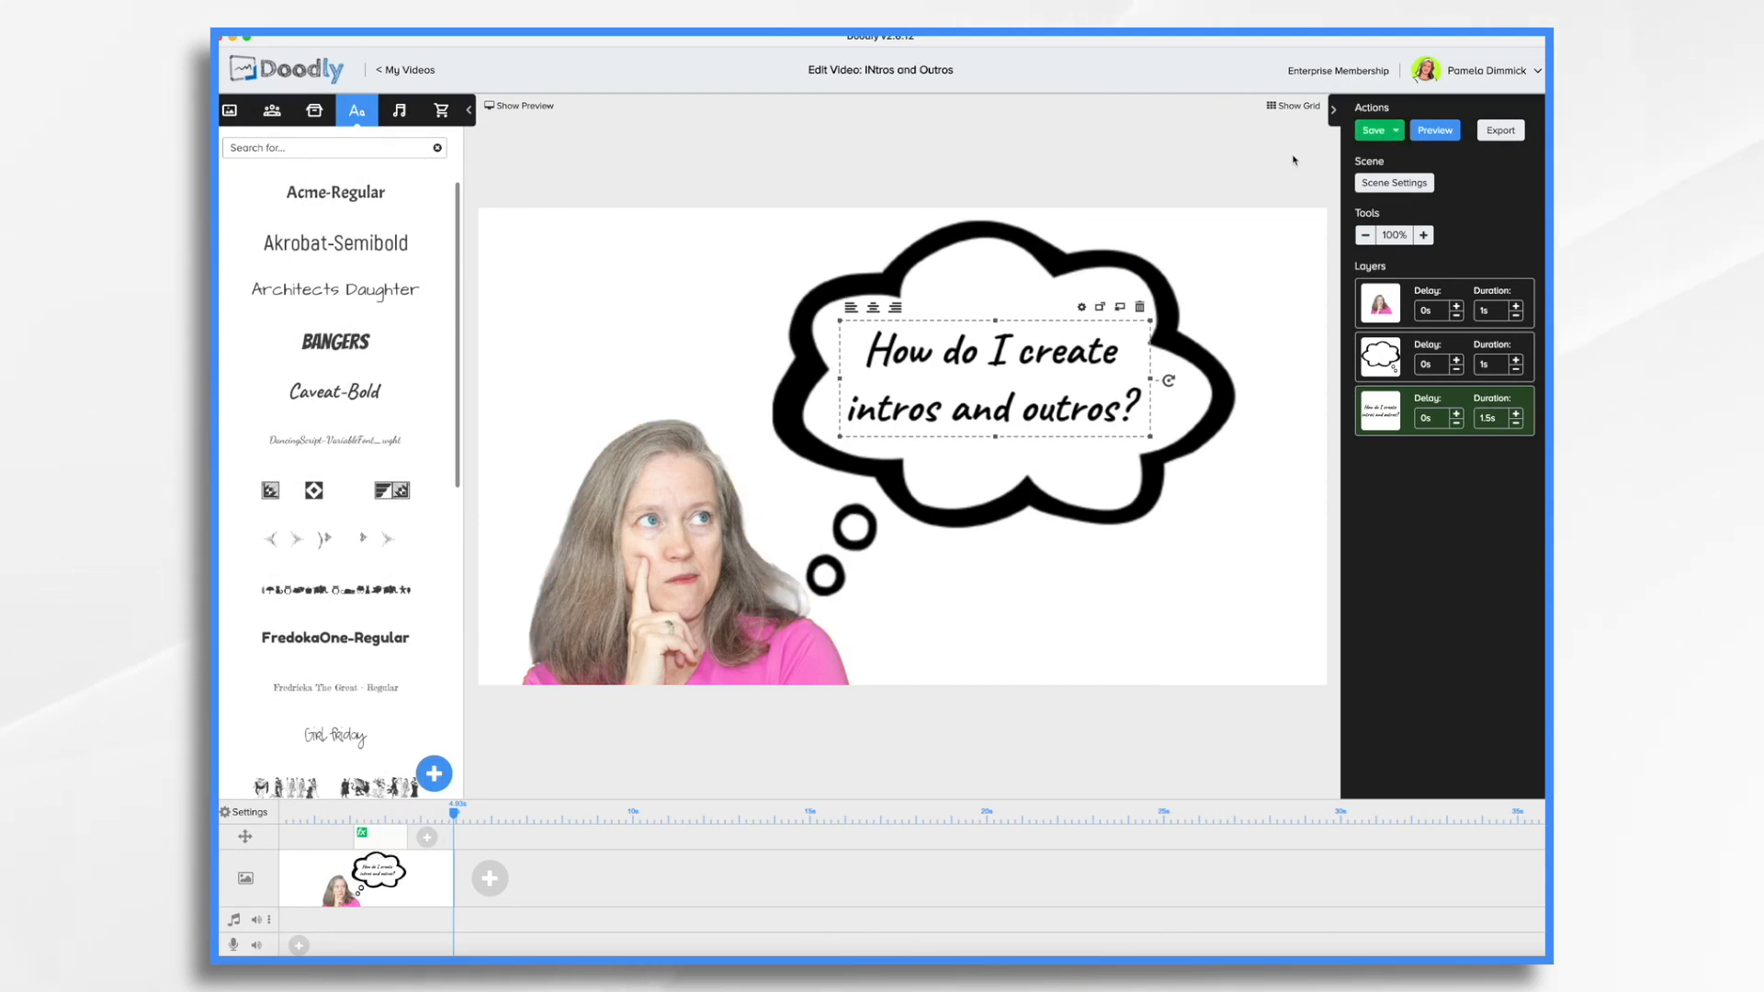
Preview the video and add two new scenes after the thought bubble scene
click(1448, 140)
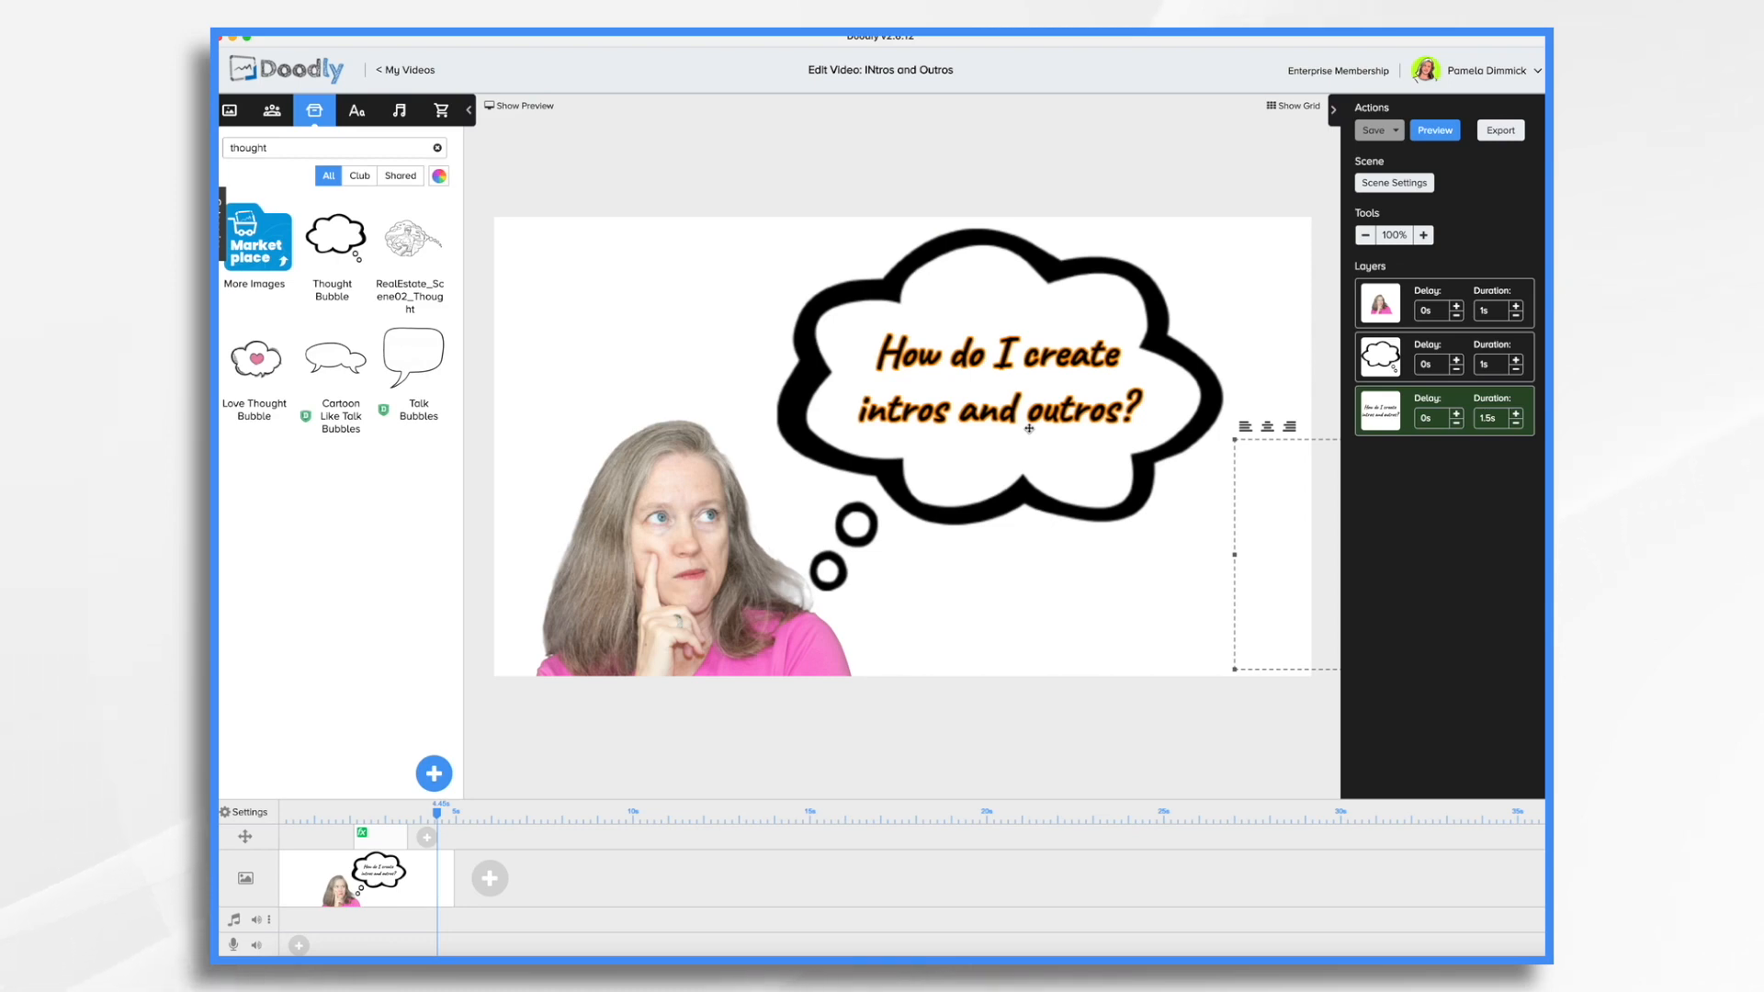
click(490, 877)
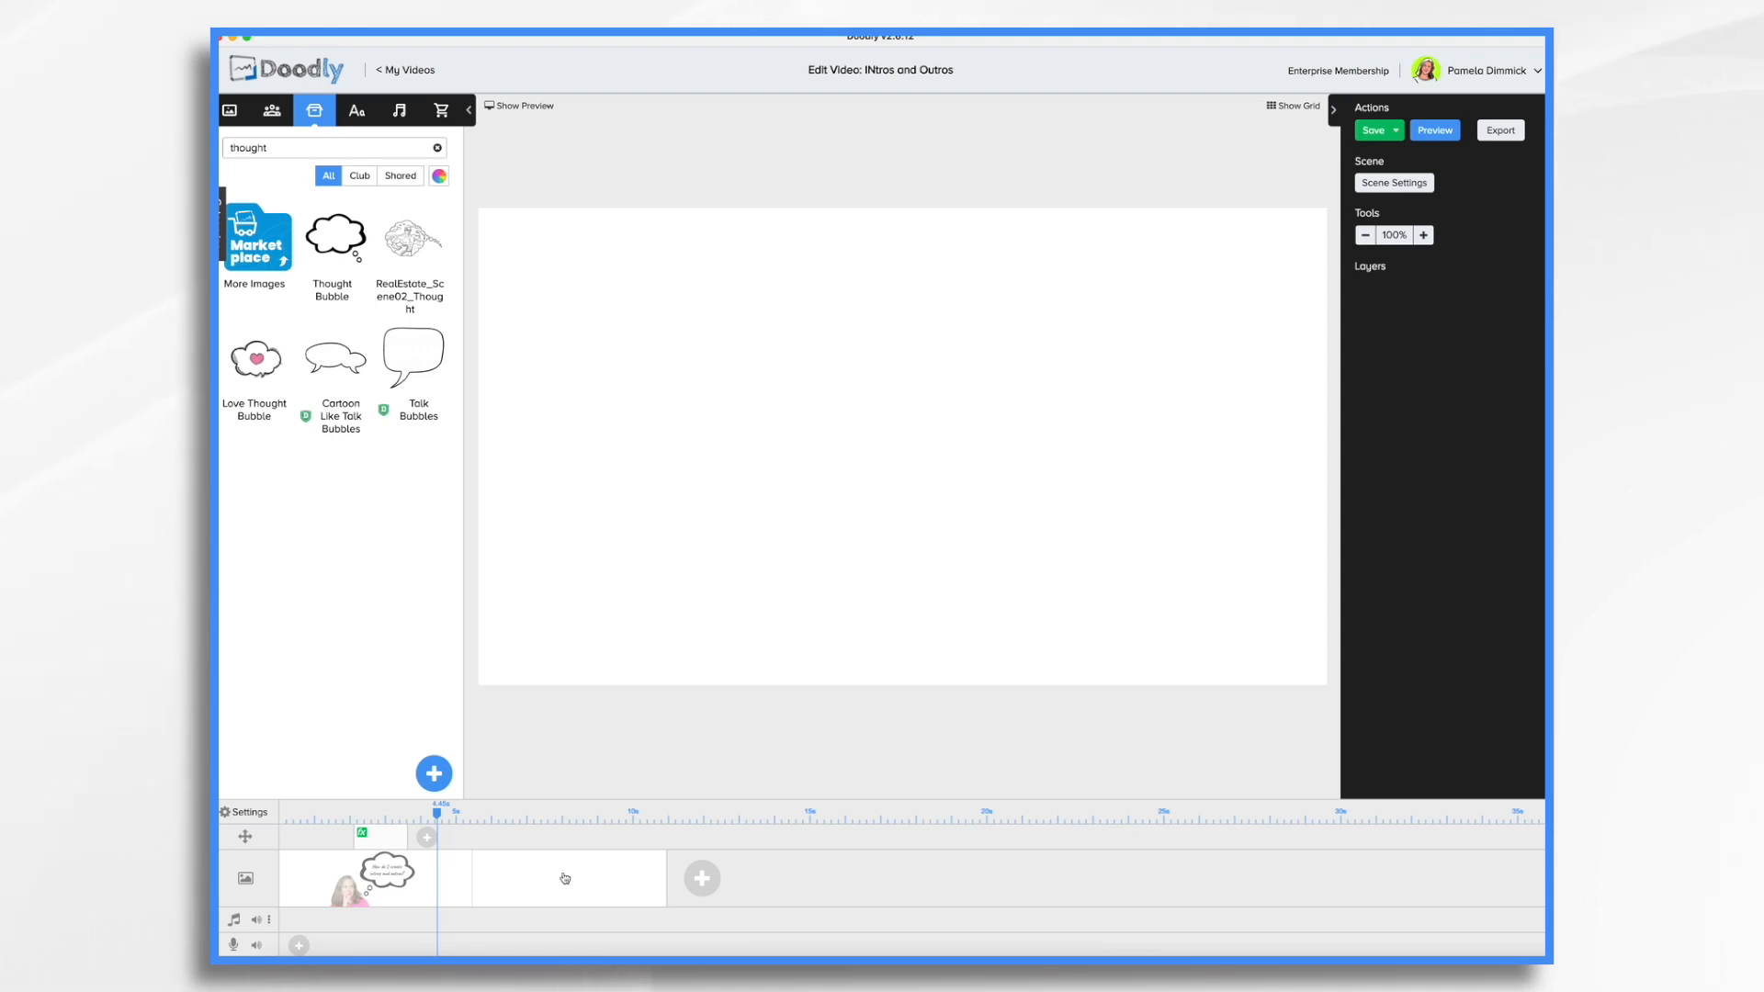
click(704, 879)
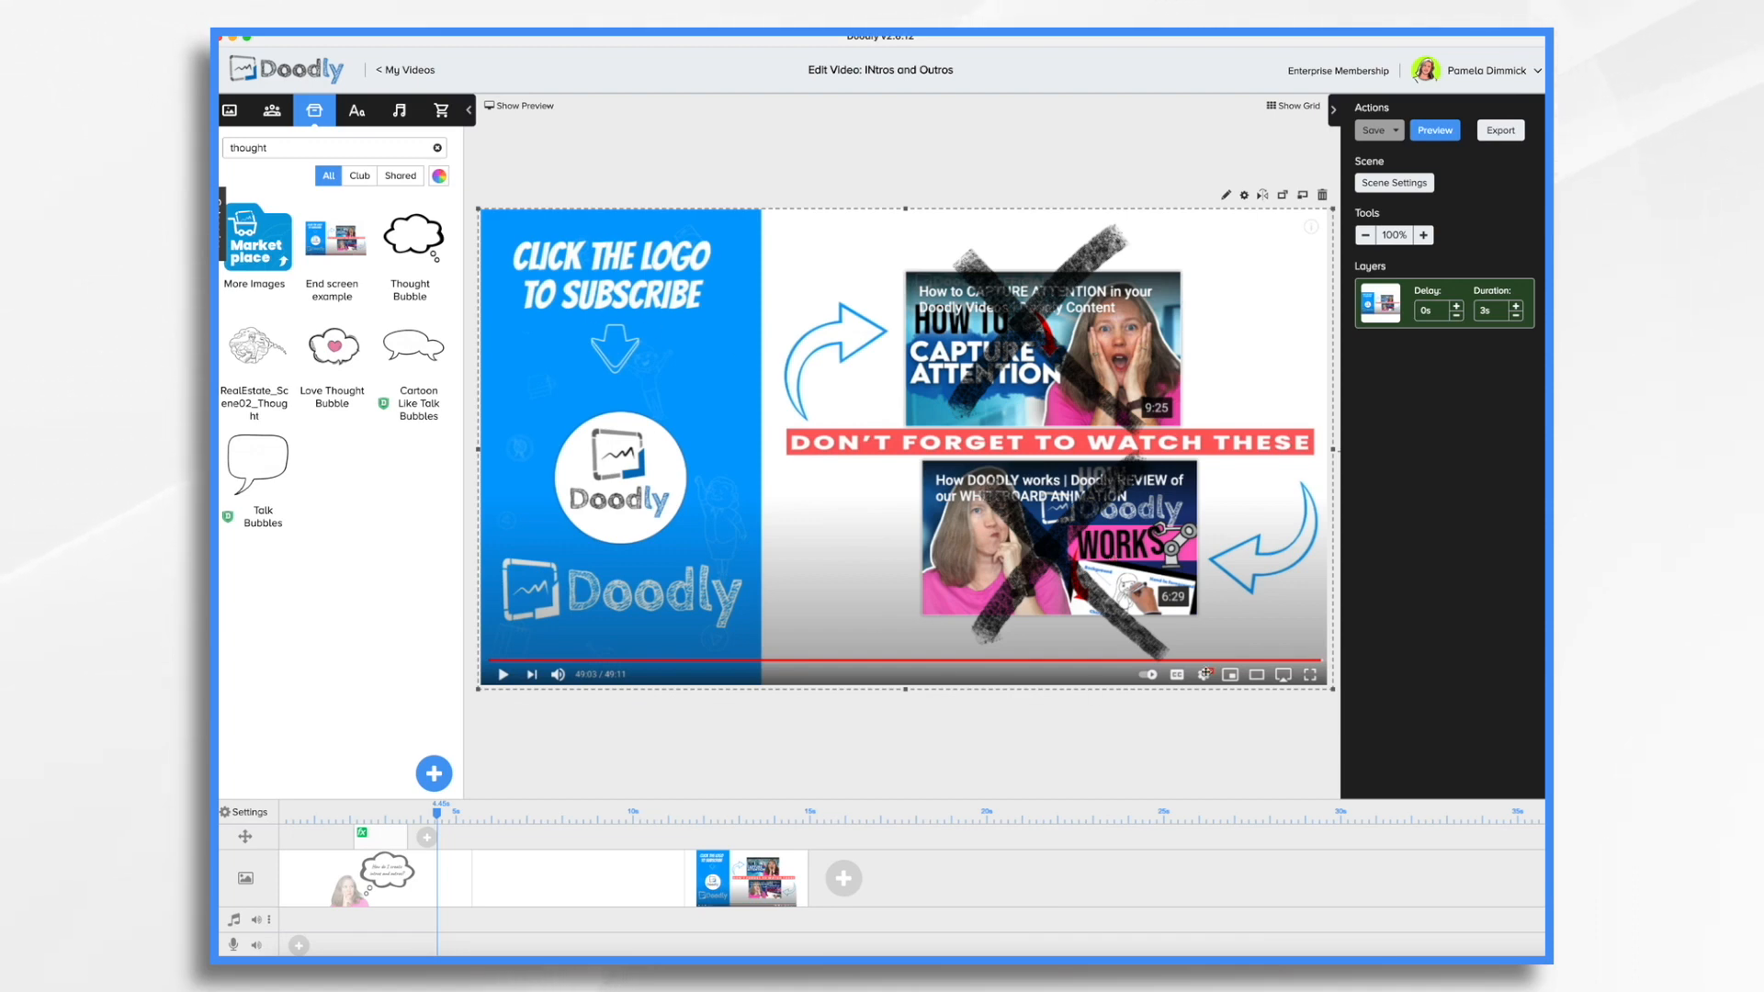
Add a Bangers text reading "Click the Logo to Subscribe" with word wrap over the end screen image's subscribe heading
click(358, 113)
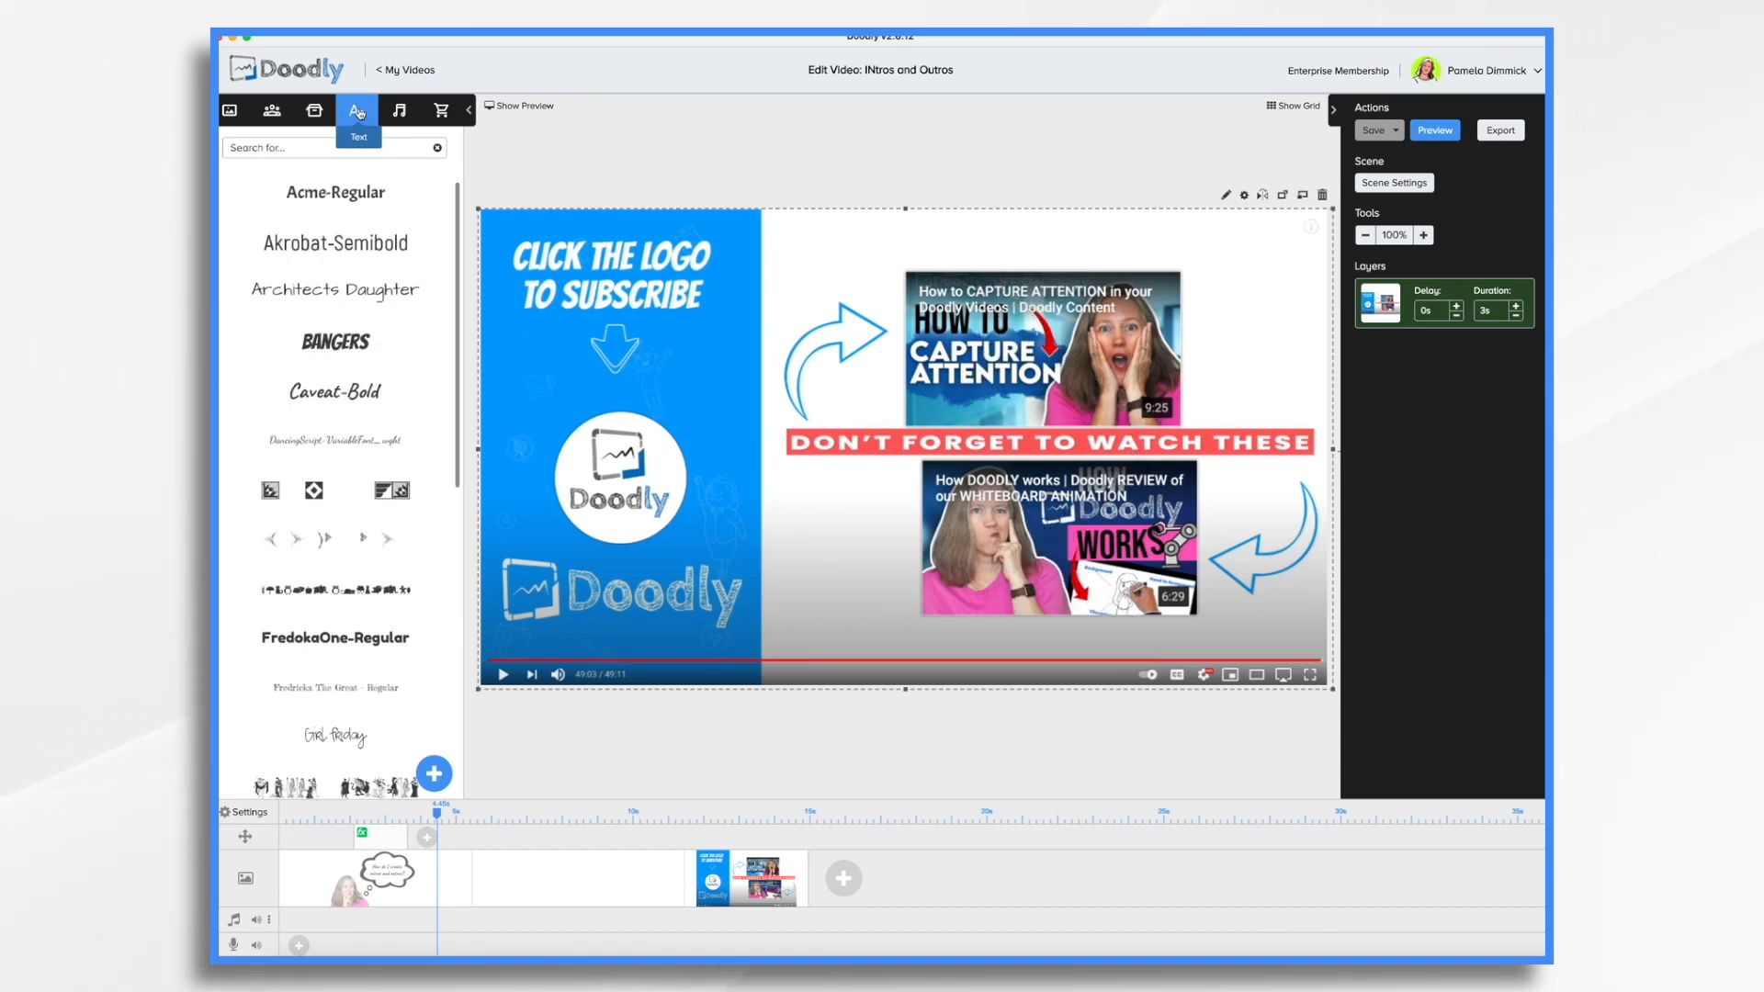
click(336, 342)
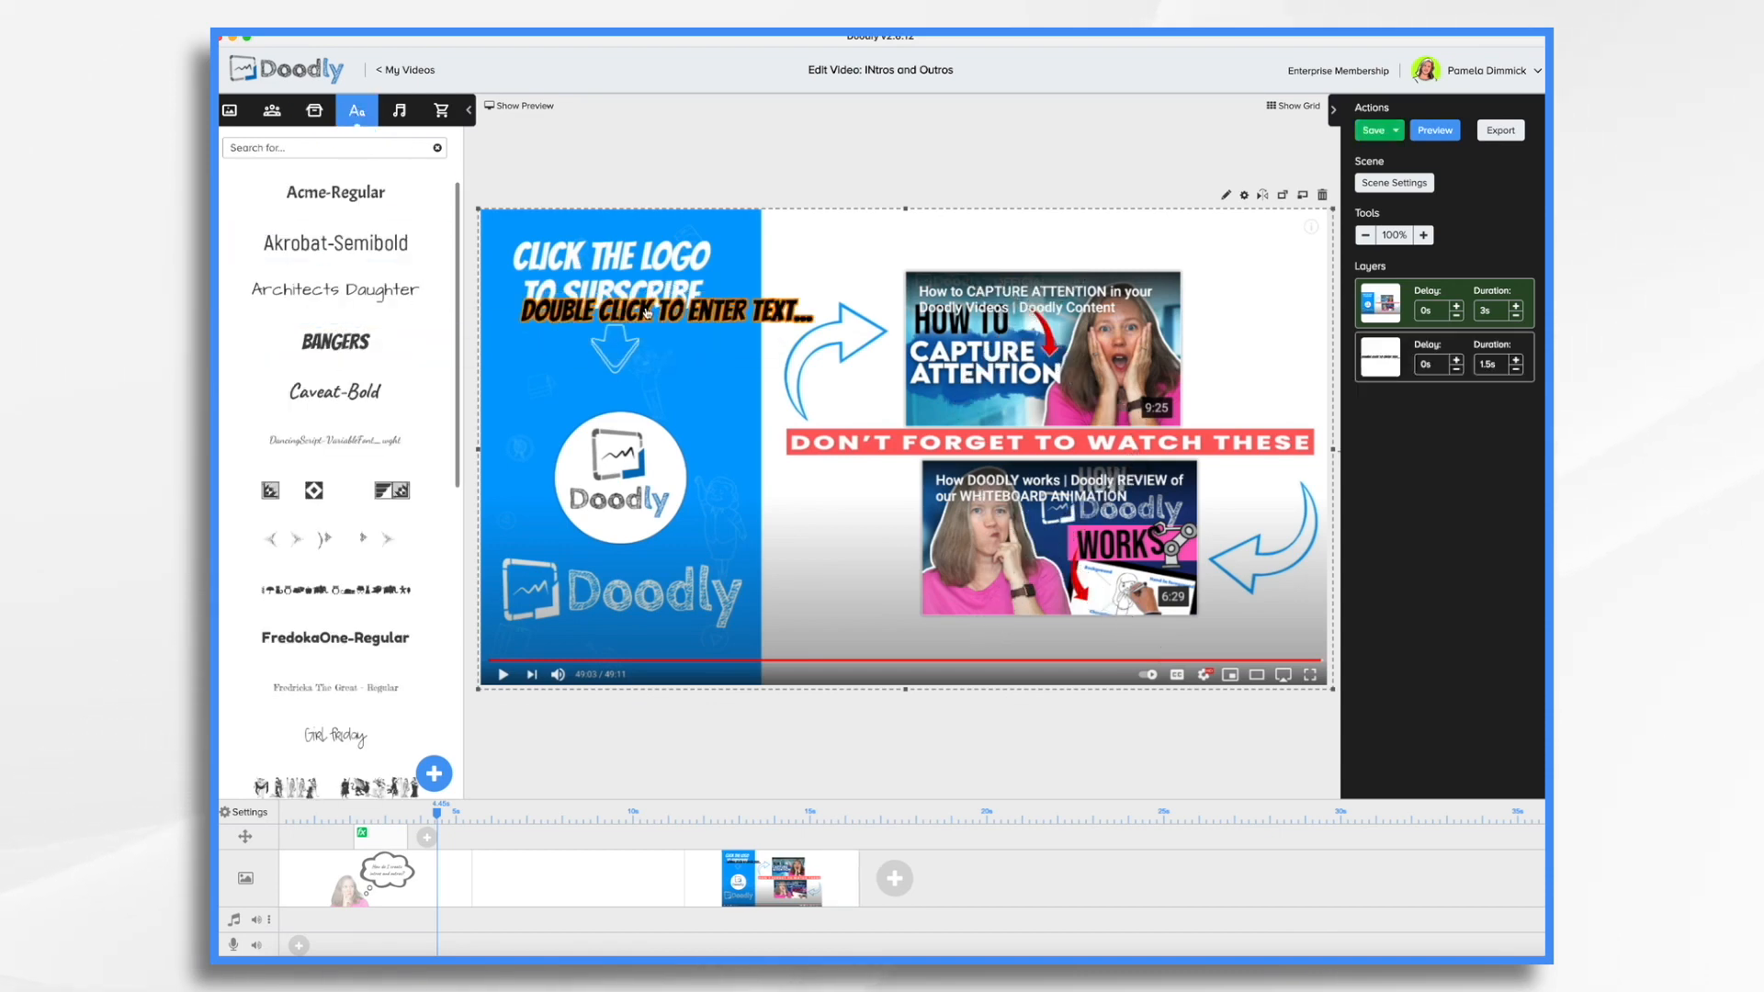
double_click(666, 311)
text(Click the Logo to Subscribe)
click(709, 634)
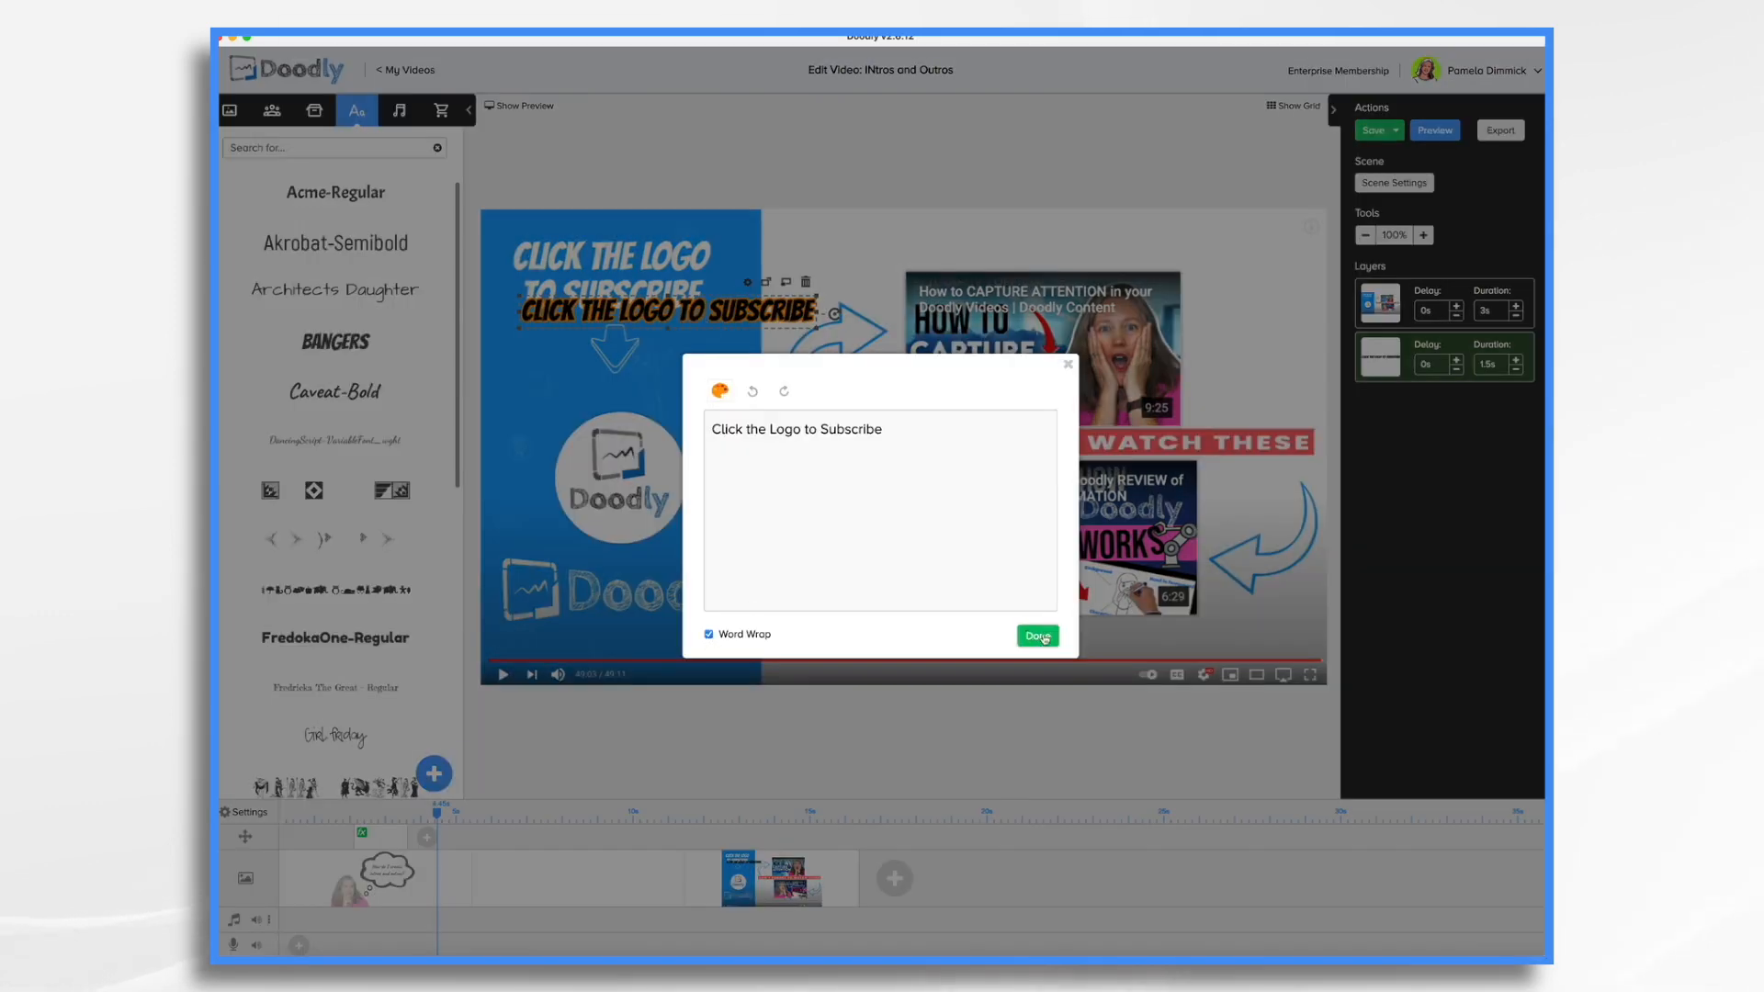
click(1039, 636)
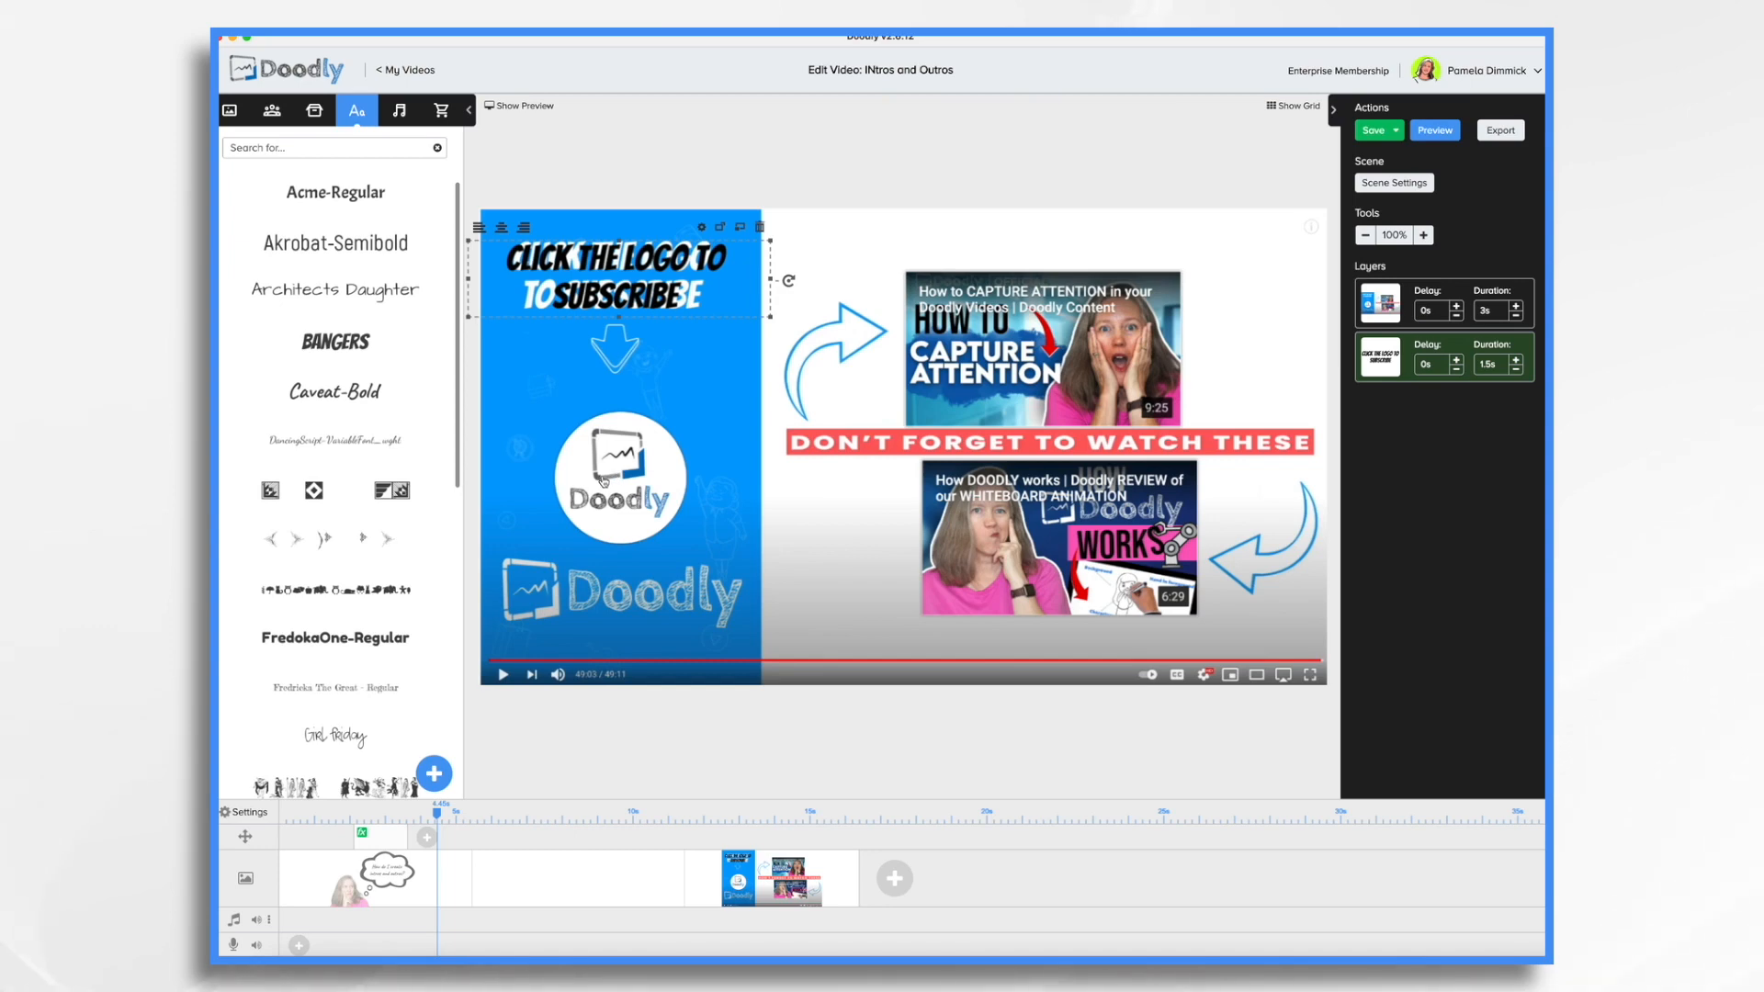
Search the props for "Logo" and place the red Bicycle logo over the end screen image's round Doodly logo
click(314, 110)
click(327, 147)
text(Logo)
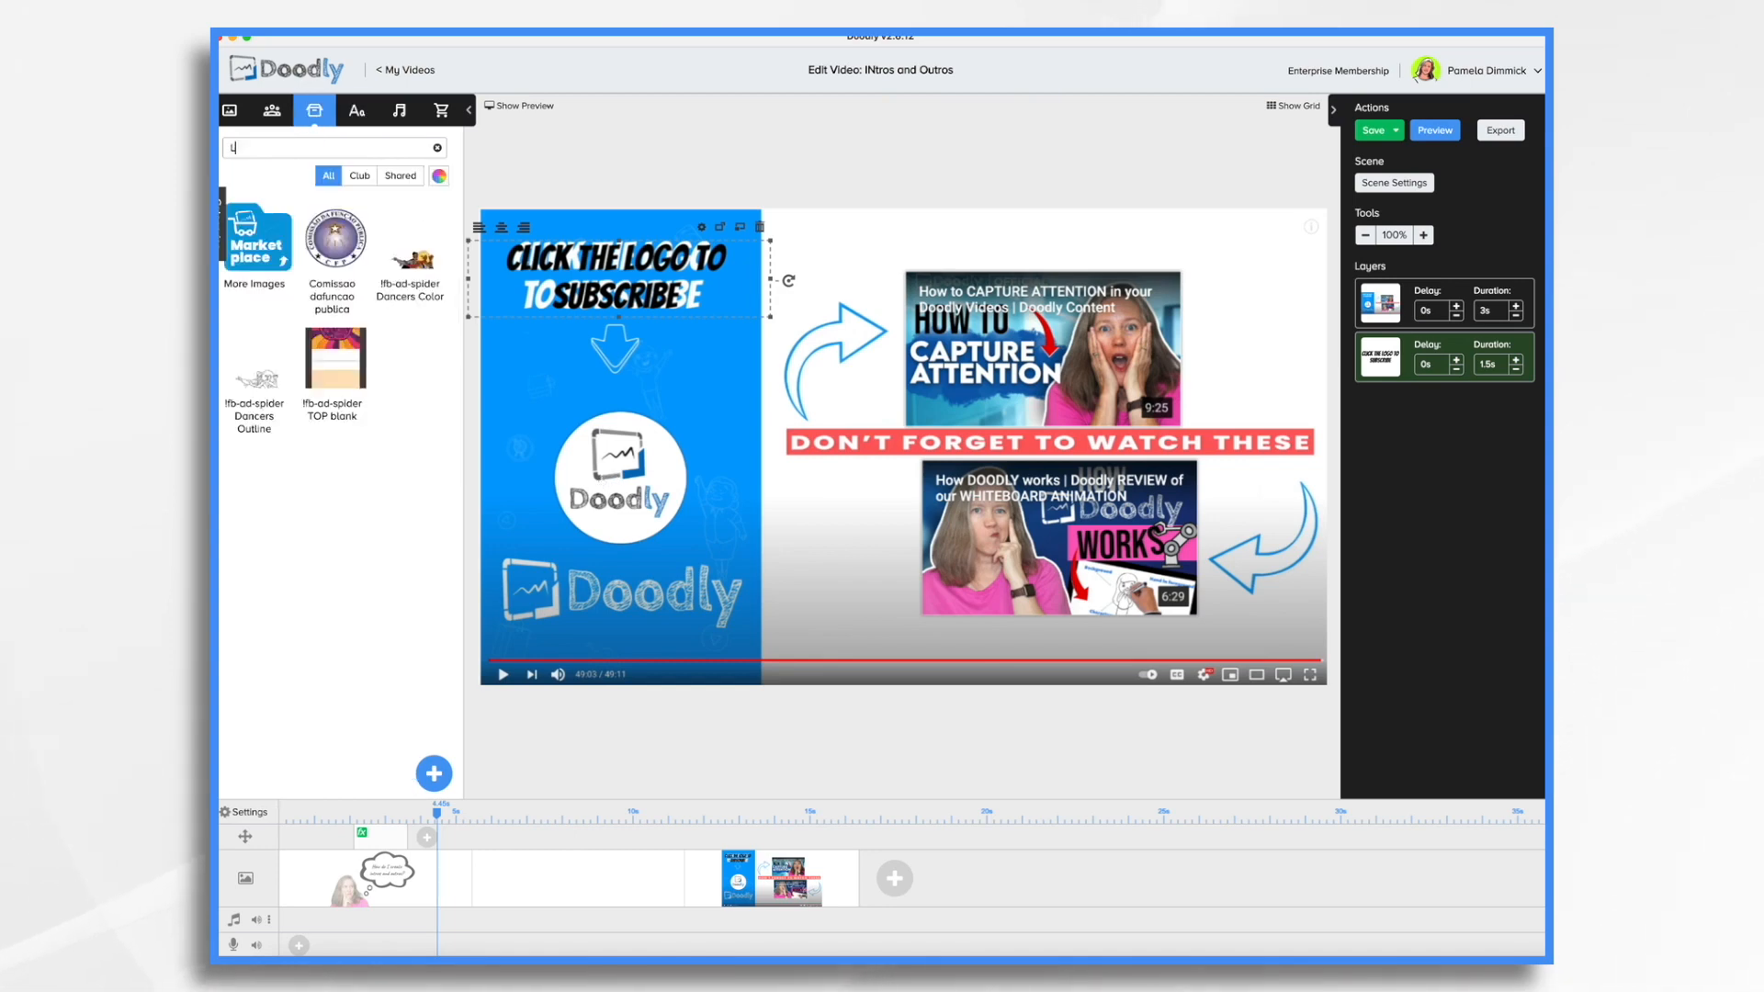
drag(335, 239, 616, 497)
click(824, 522)
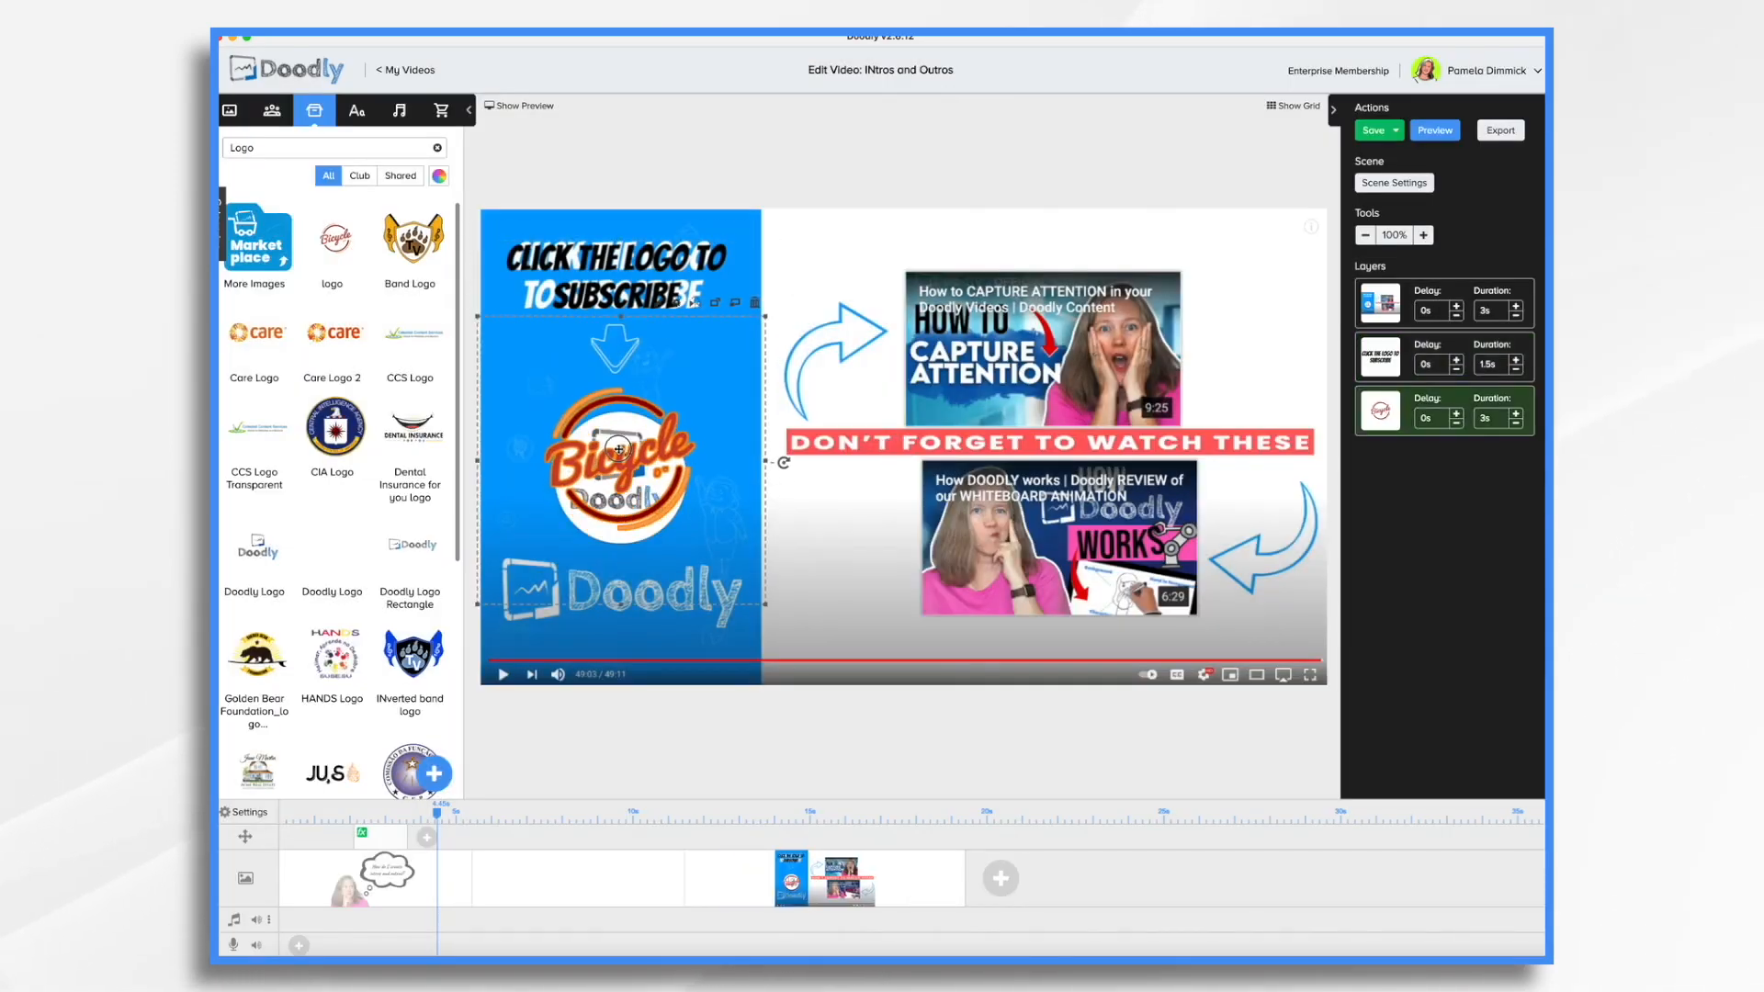
Search the props for "arrow", place the Arrow Down below the subscribe text, and move the Bicycle logo down beneath it
key(BackSpace)
key(BackSpace)
key(BackSpace)
key(BackSpace)
text(arrow)
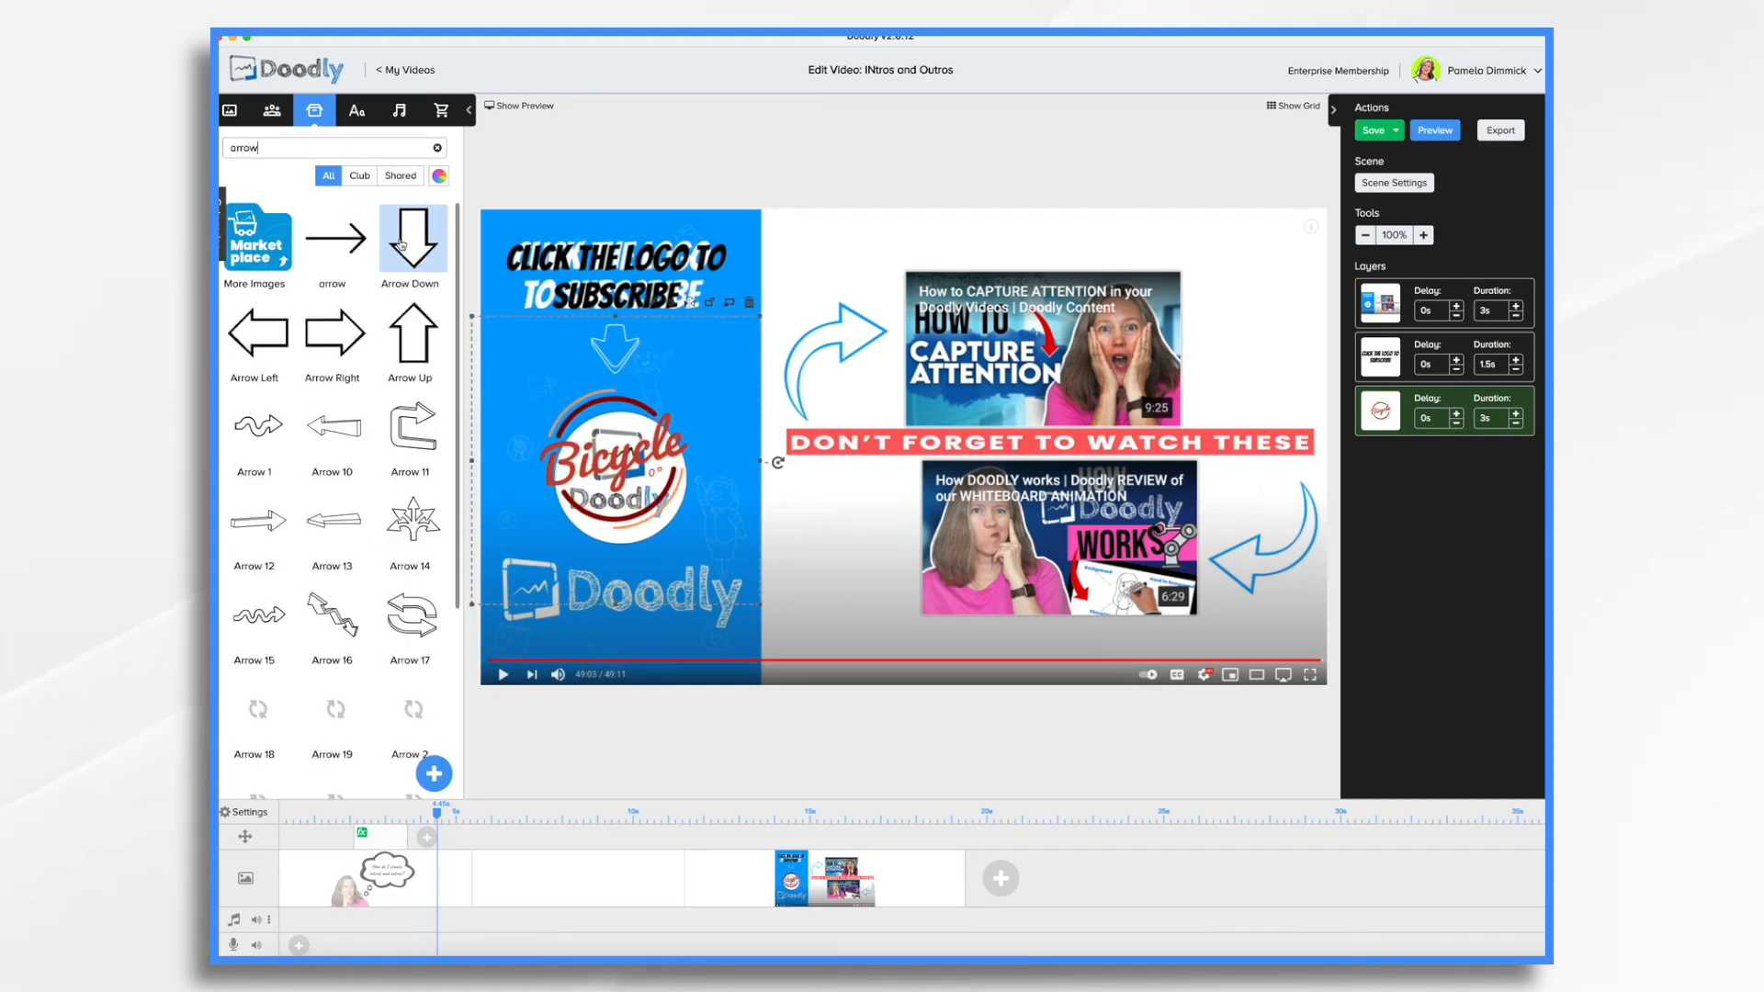
drag(414, 241, 614, 367)
click(827, 521)
click(595, 405)
drag(614, 462, 609, 506)
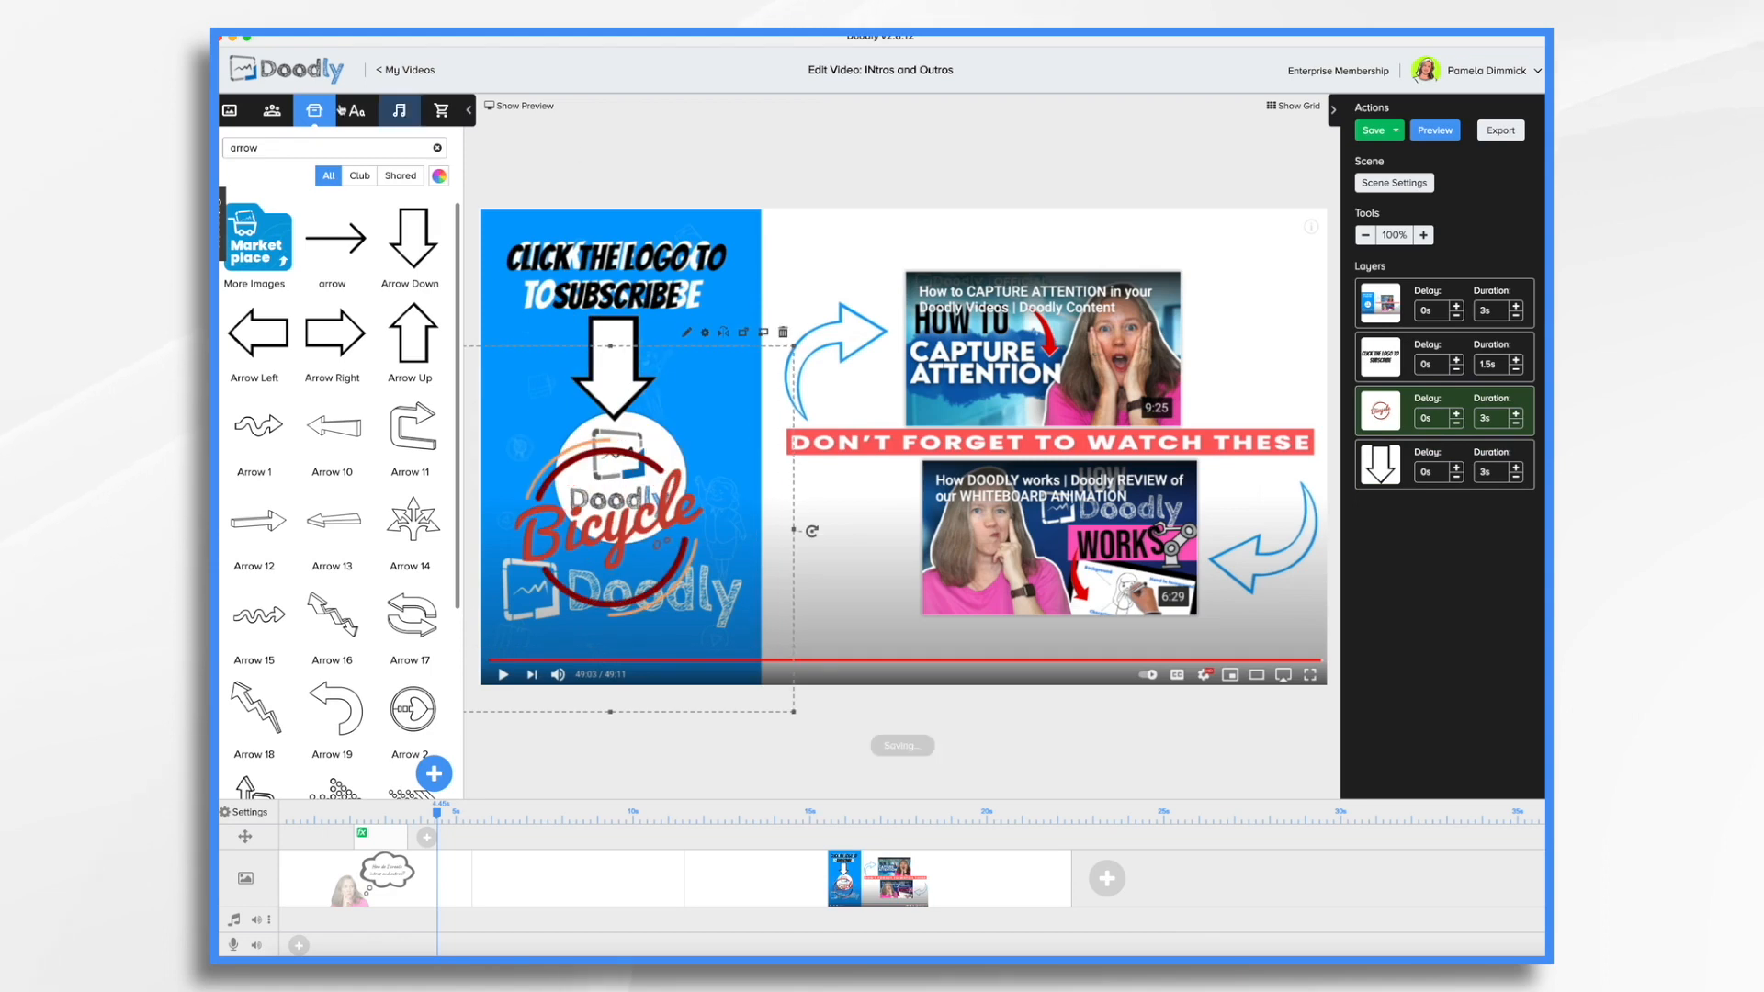
Add a Caveat-Bold text reading "Check out these great videos!" between the two video thumbnails
click(357, 110)
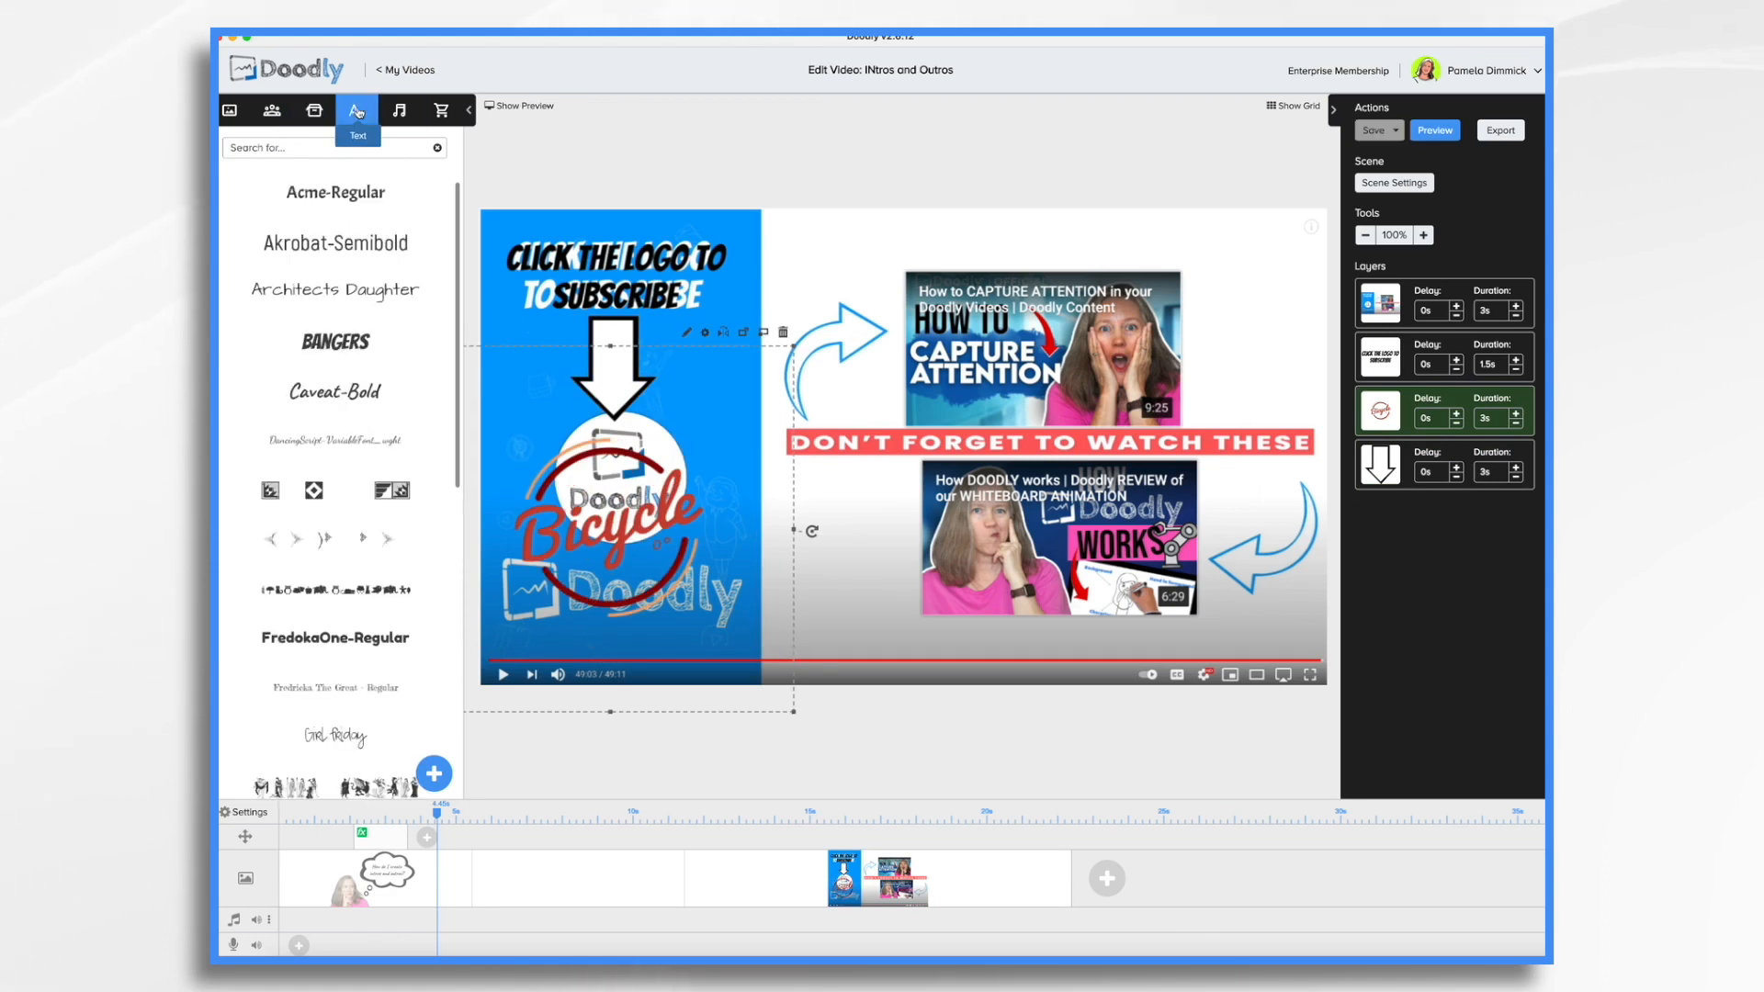
drag(335, 243, 1020, 447)
double_click(1020, 447)
text(Check out these great videos)
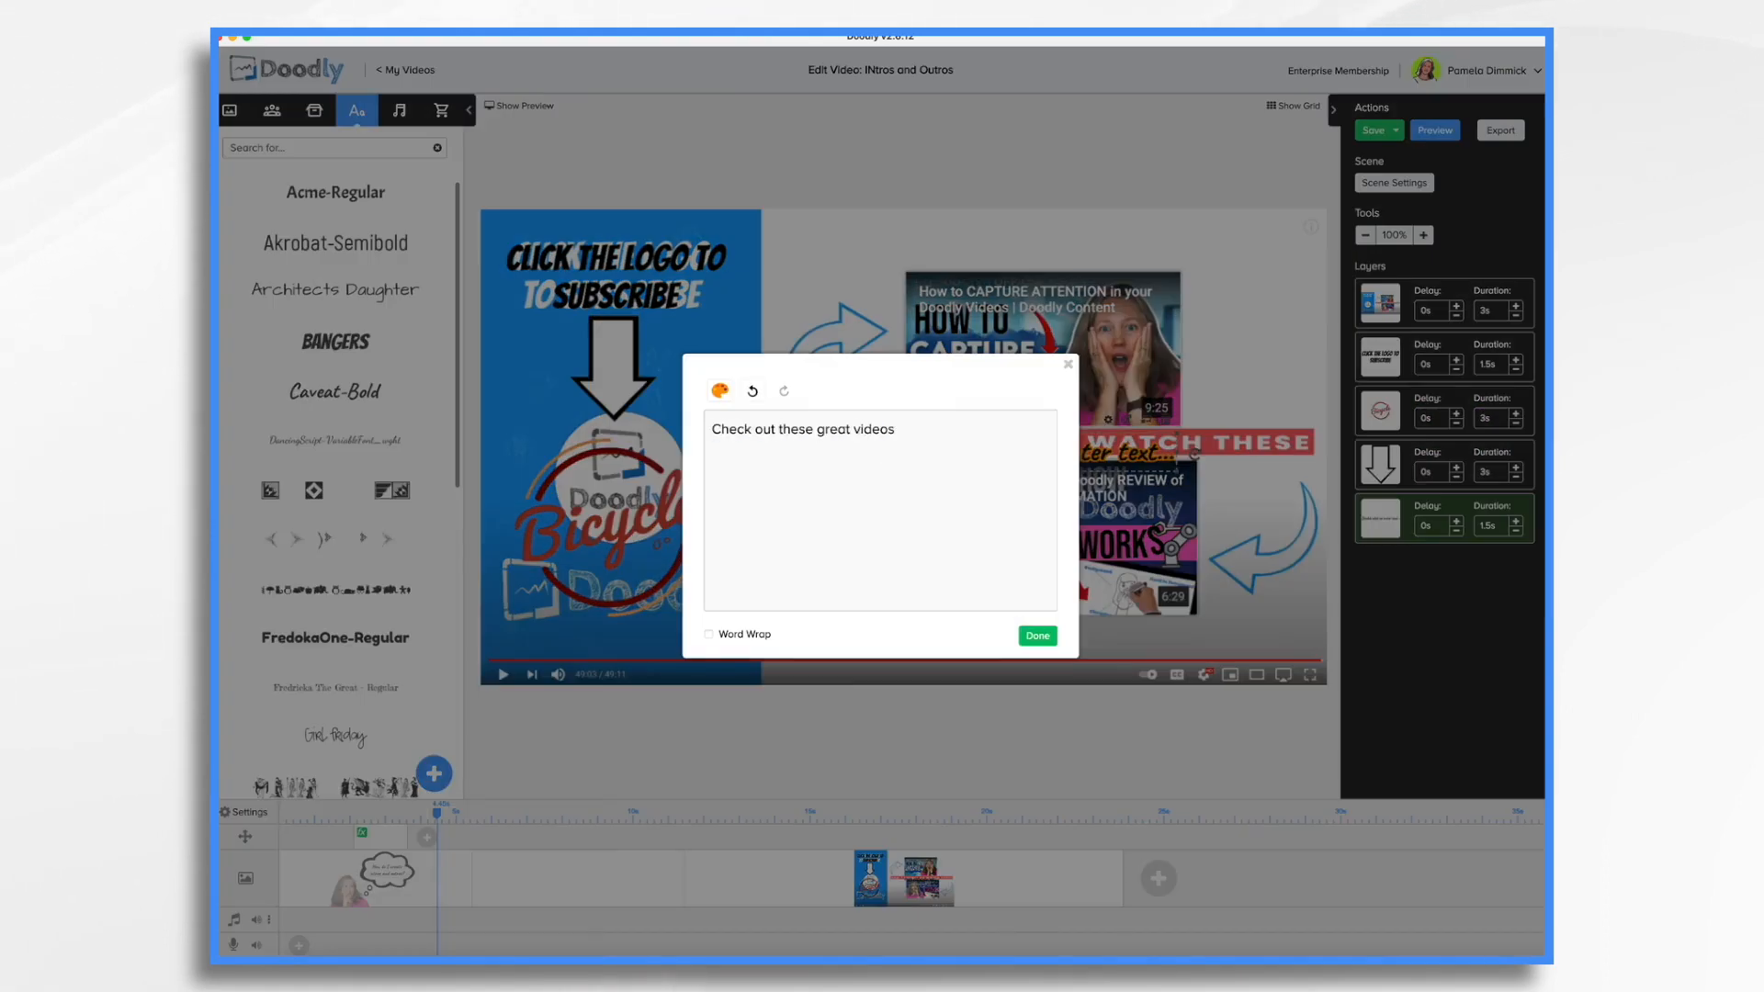
text(!)
click(1037, 636)
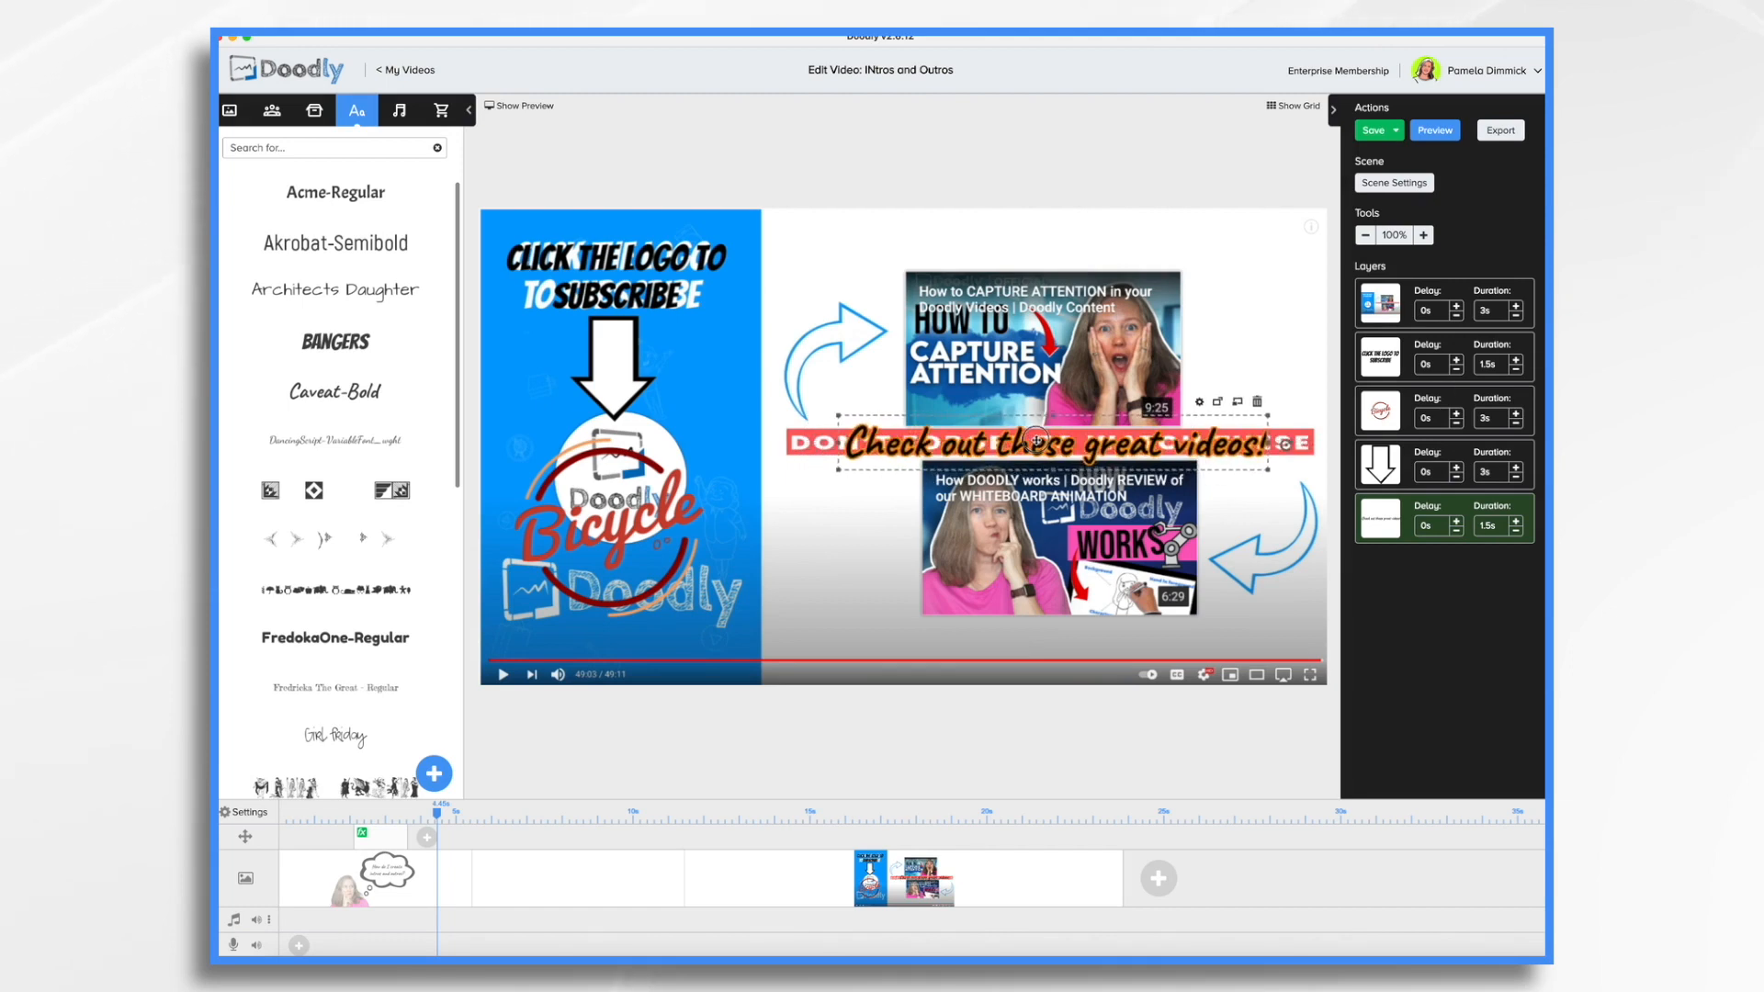
Shrink the "Check out these great videos!" text and center it over the red banner between the thumbnails
drag(838, 469, 890, 464)
drag(1048, 442, 1009, 443)
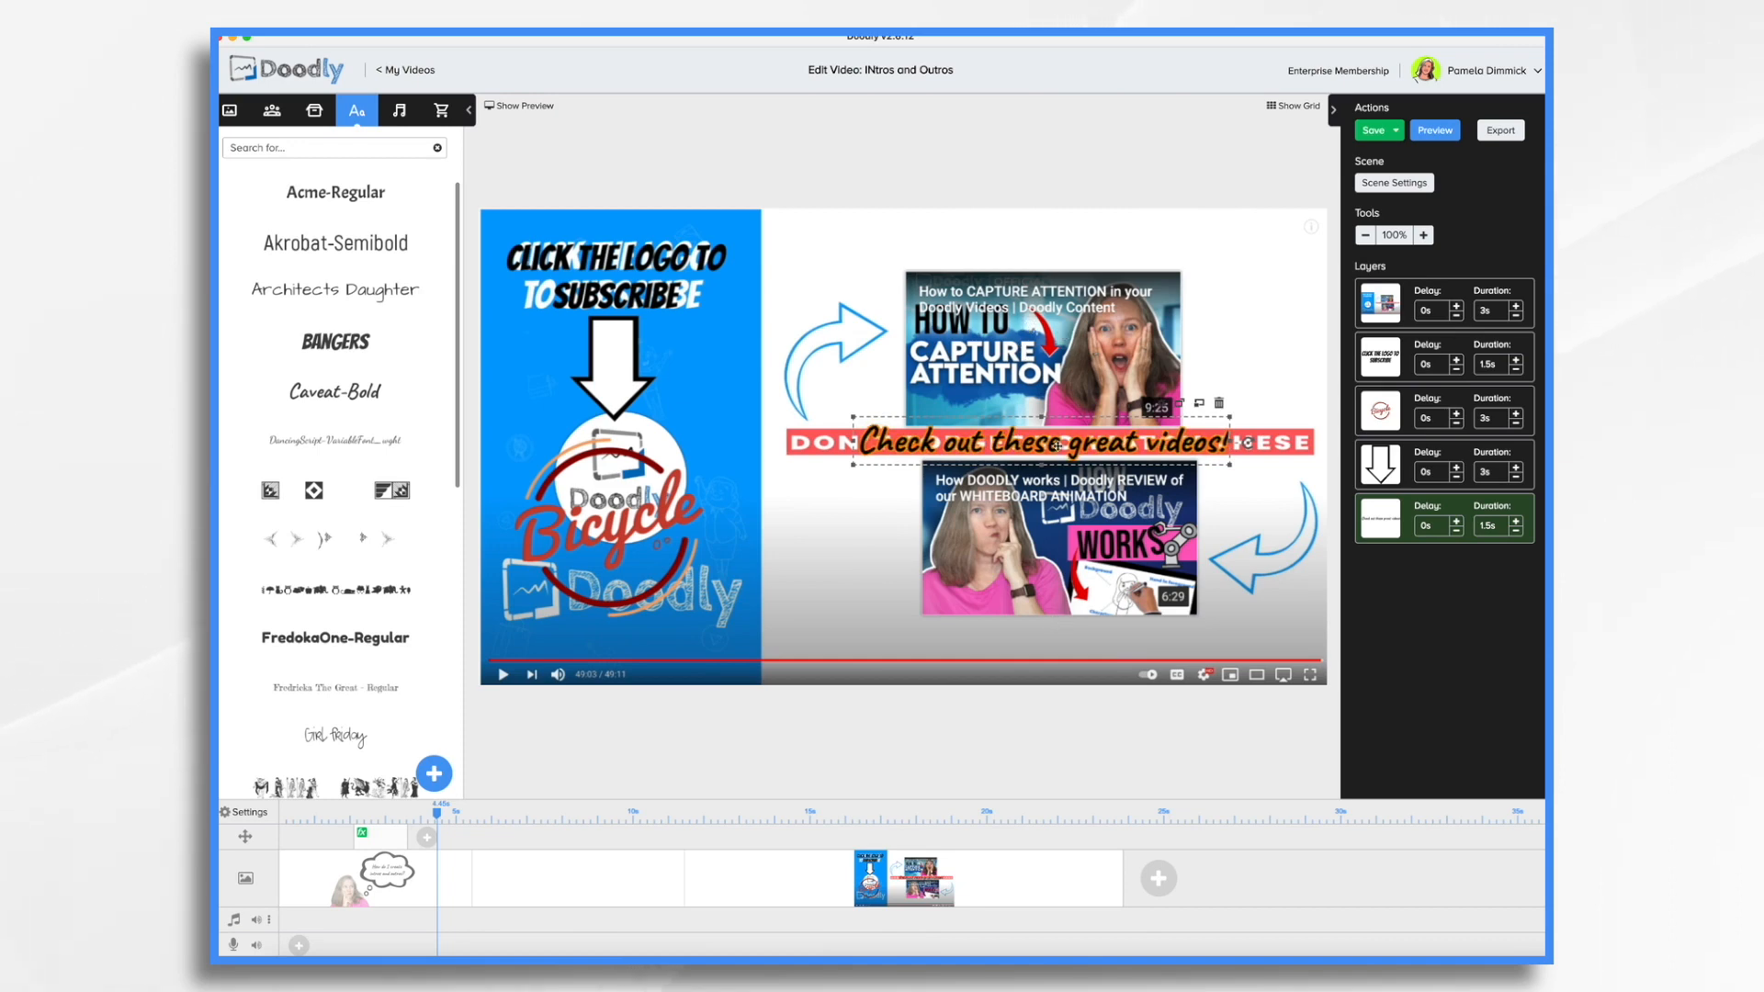
mouse_move(1057, 444)
mouse_down()
mouse_move(1039, 463)
mouse_move(1038, 445)
mouse_up()
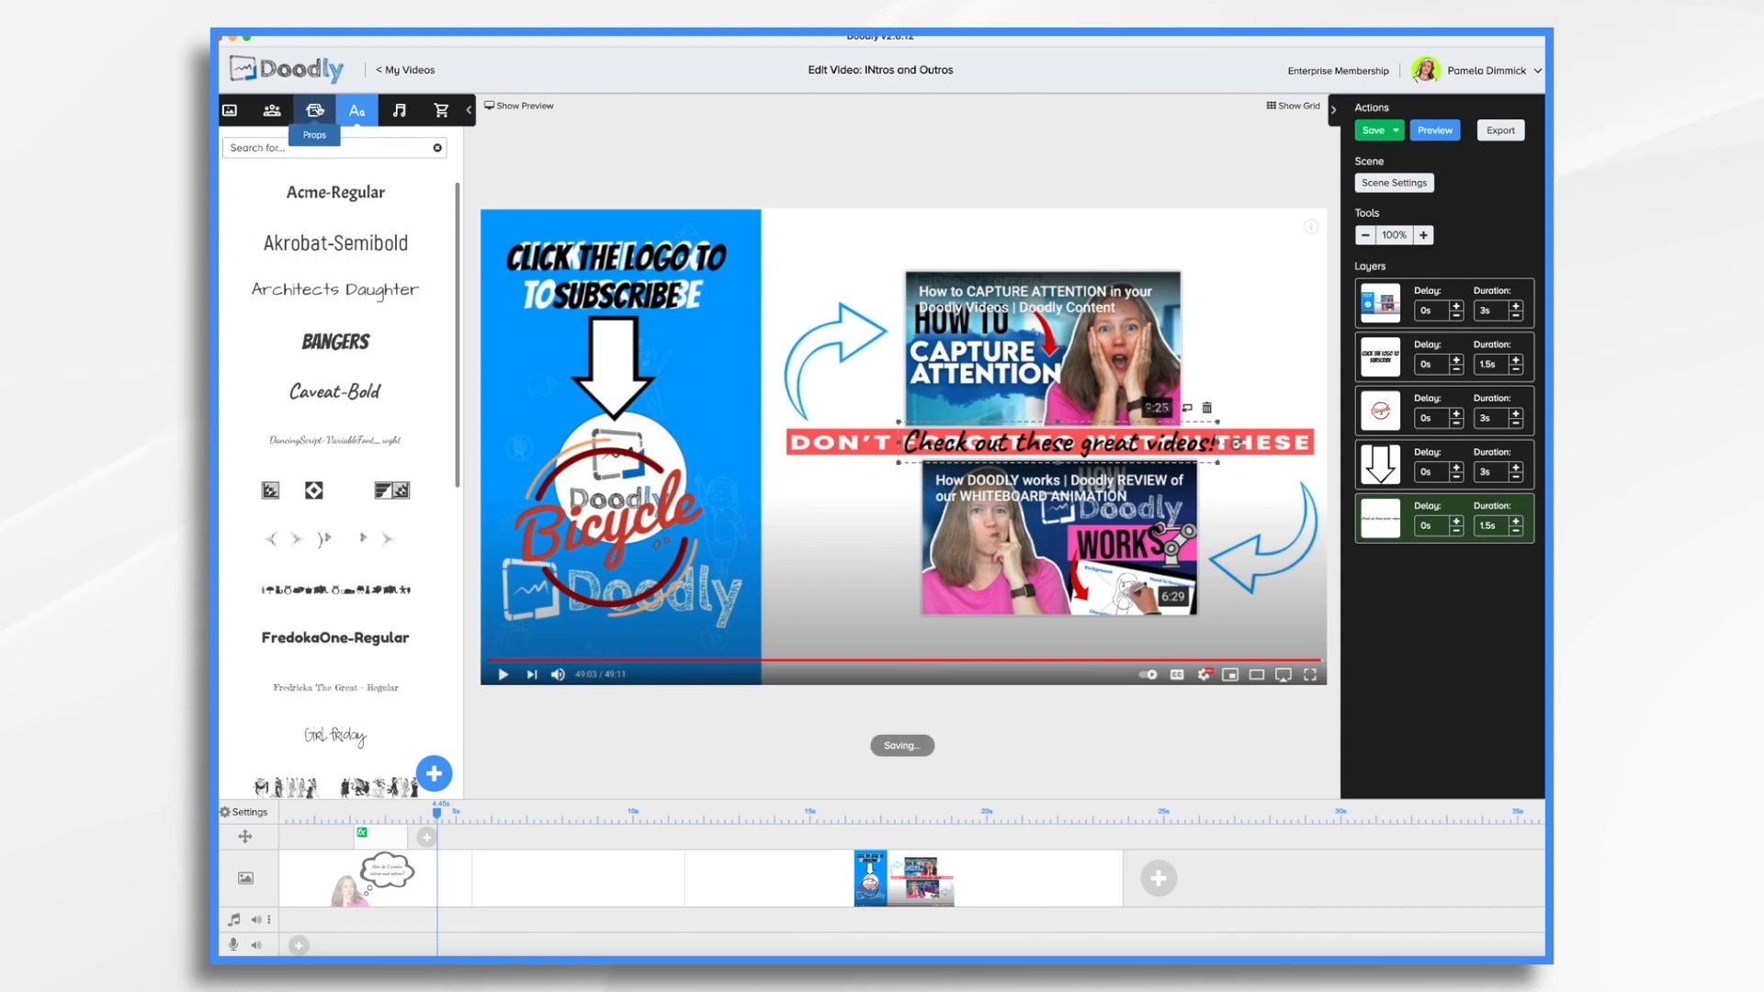
Find the Curved Arrow Left among the arrow props and add it to the end screen scene
click(321, 112)
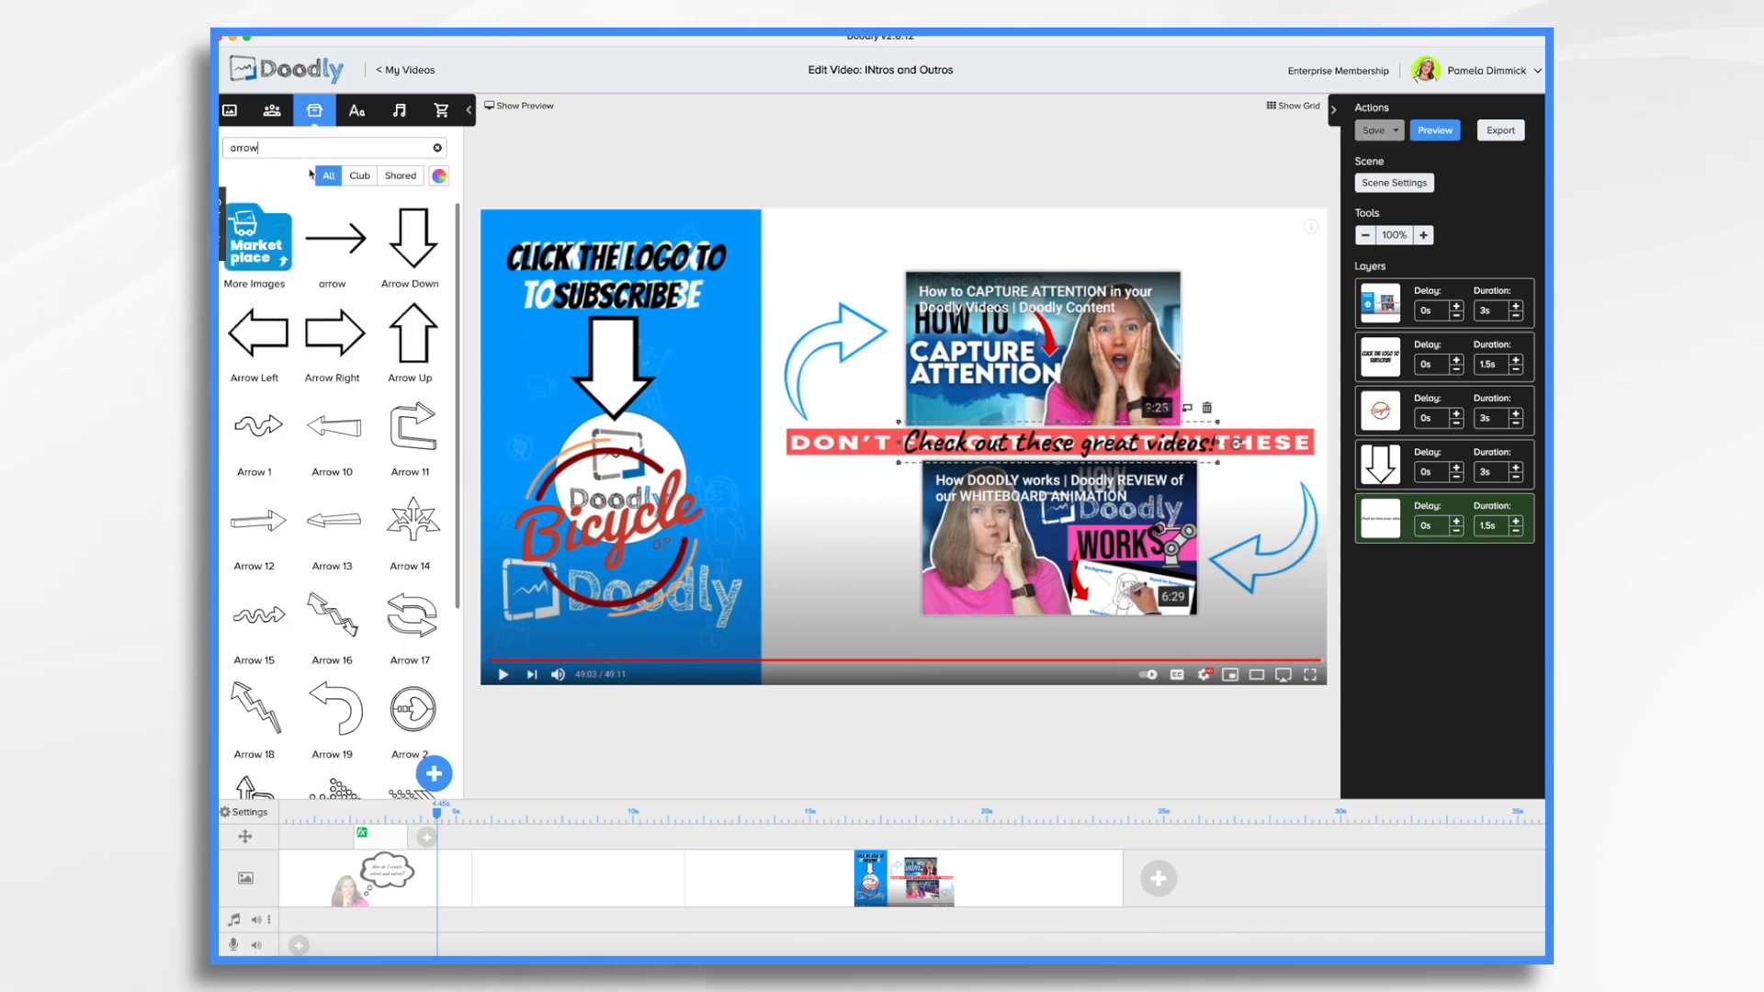
scroll(368, 521, down, 3)
scroll(368, 521, down, 10)
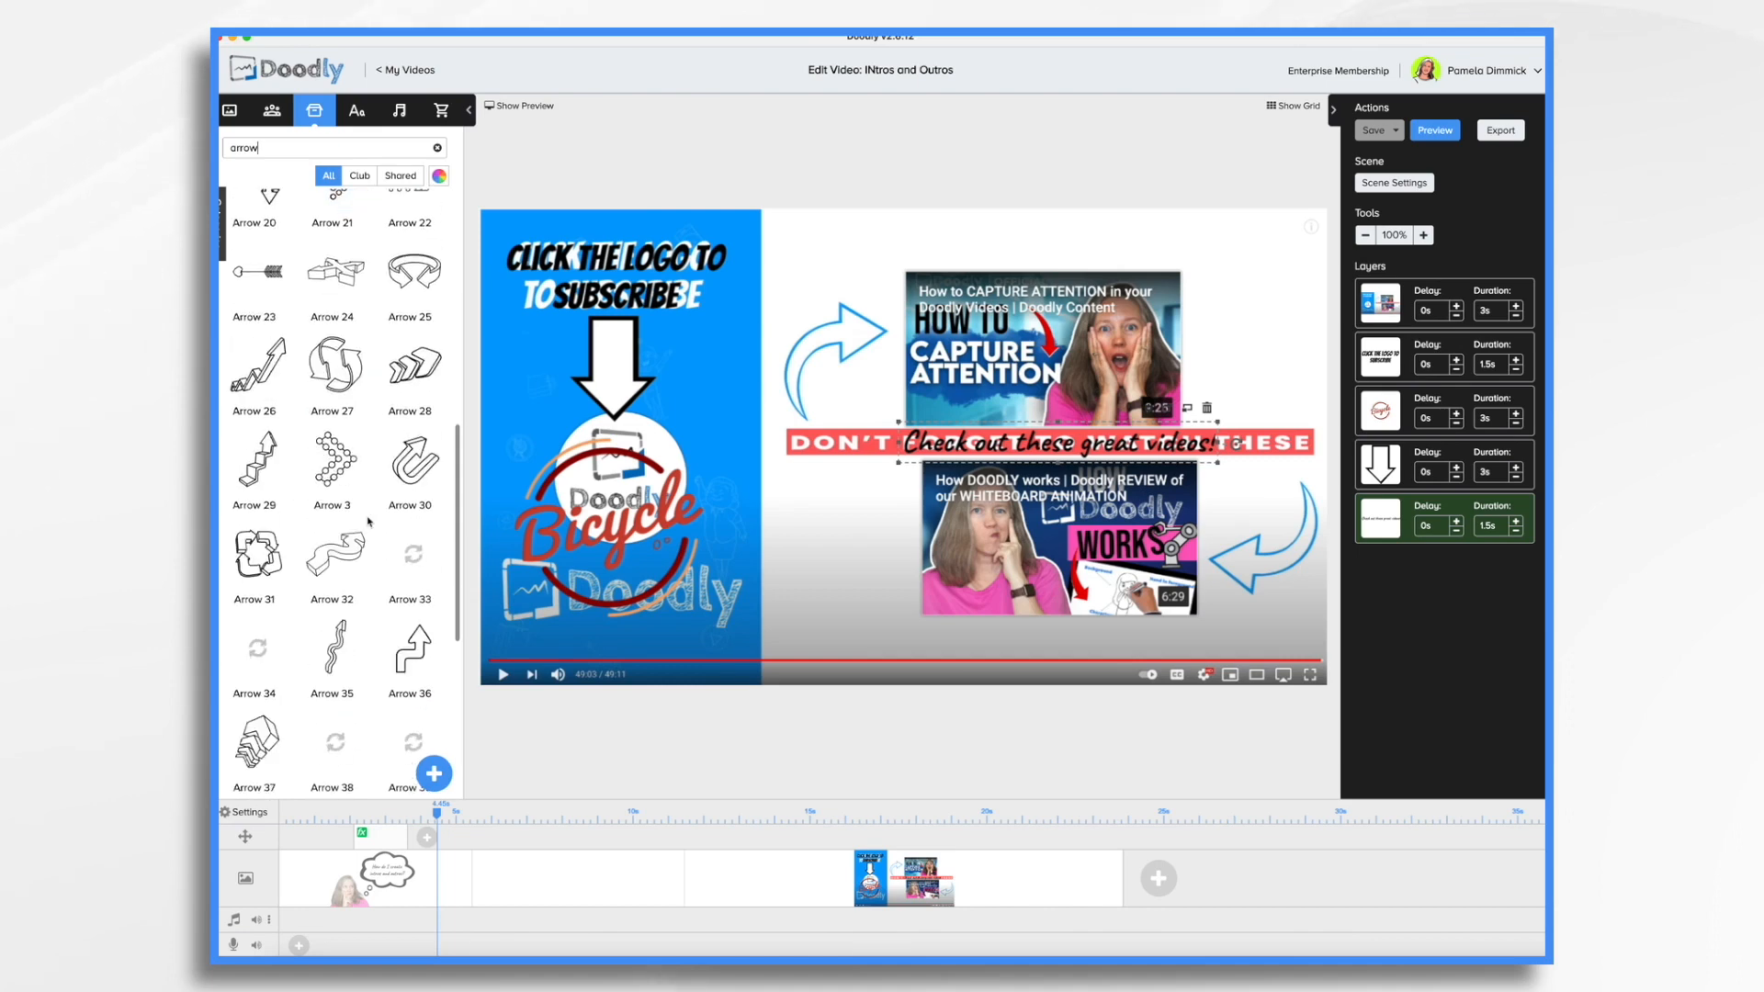
drag(405, 380, 974, 491)
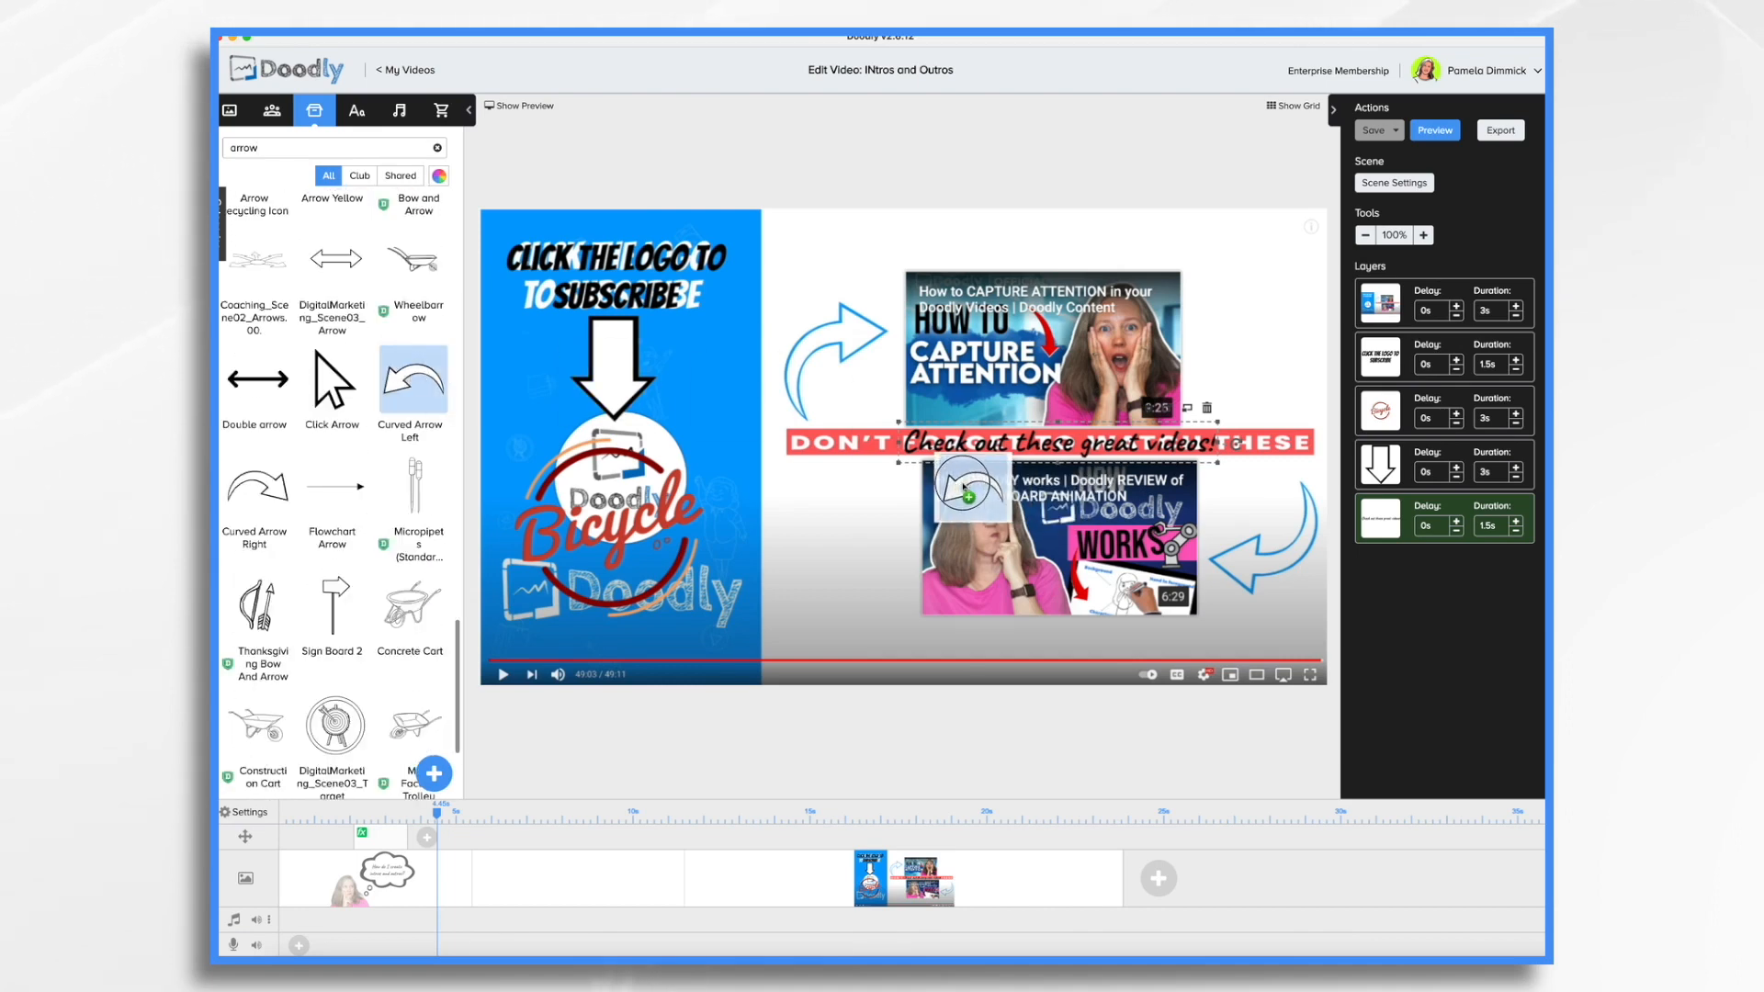
click(825, 523)
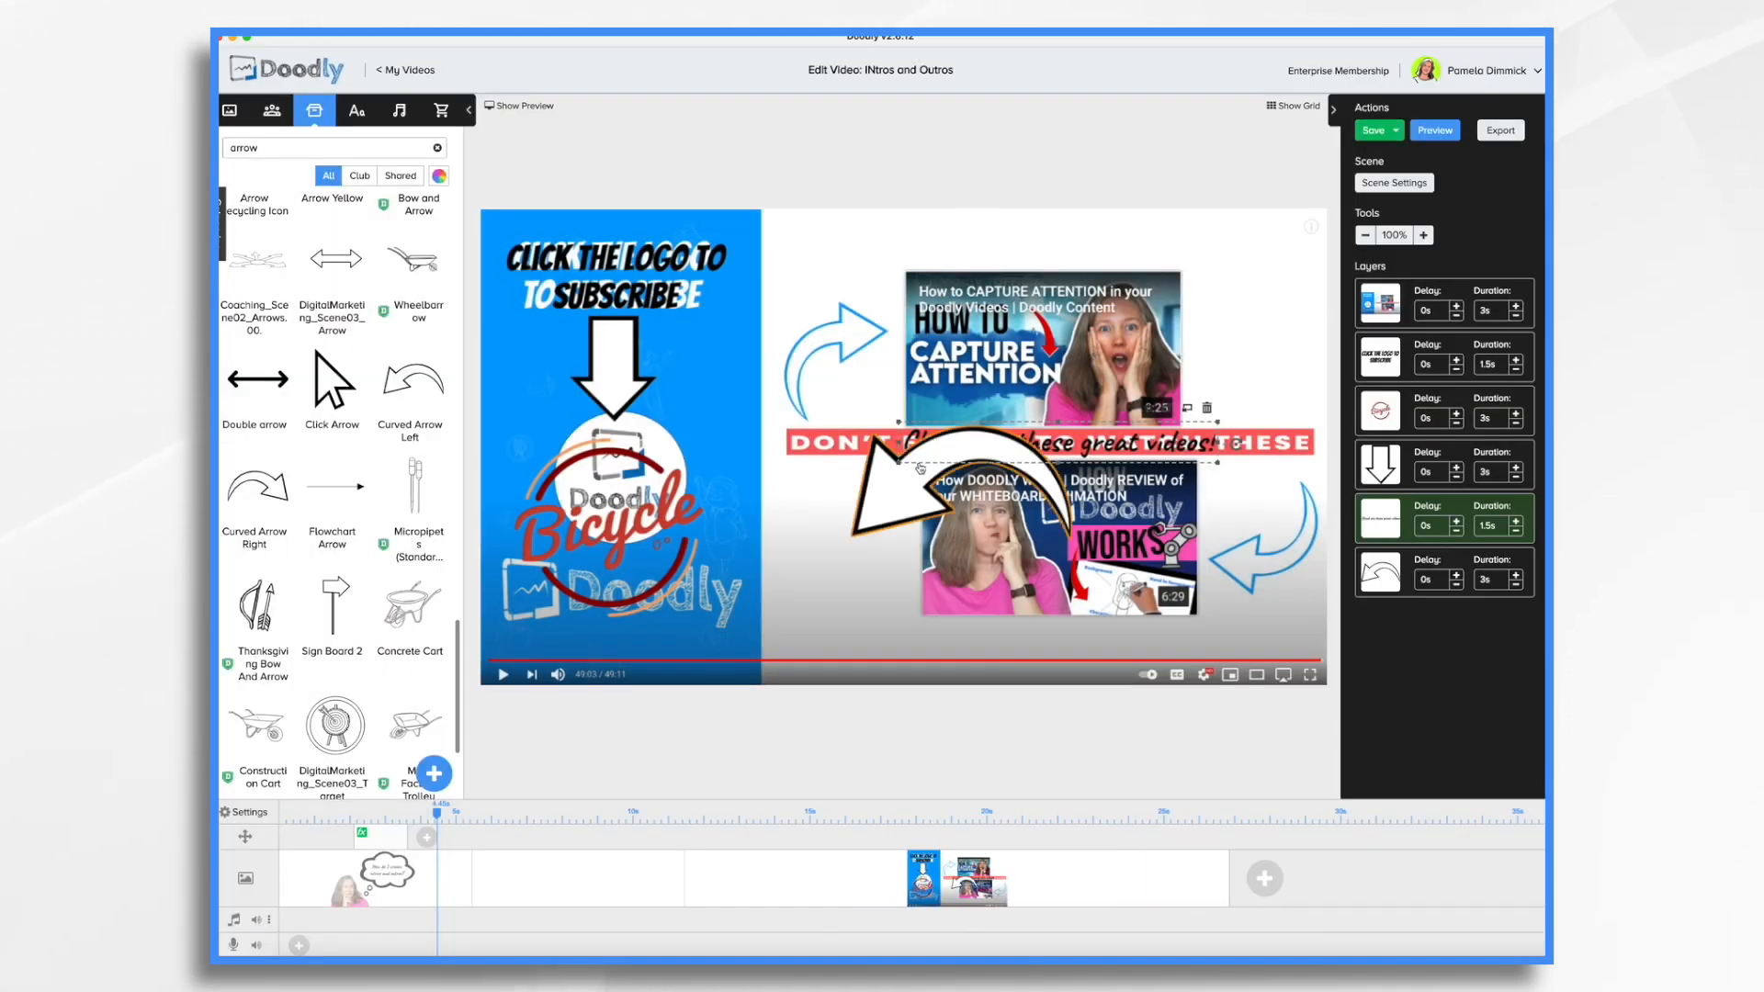
Rotate and shrink the curved arrow and place it over the blue arrow pointing at the lower video thumbnail
drag(1116, 508, 969, 374)
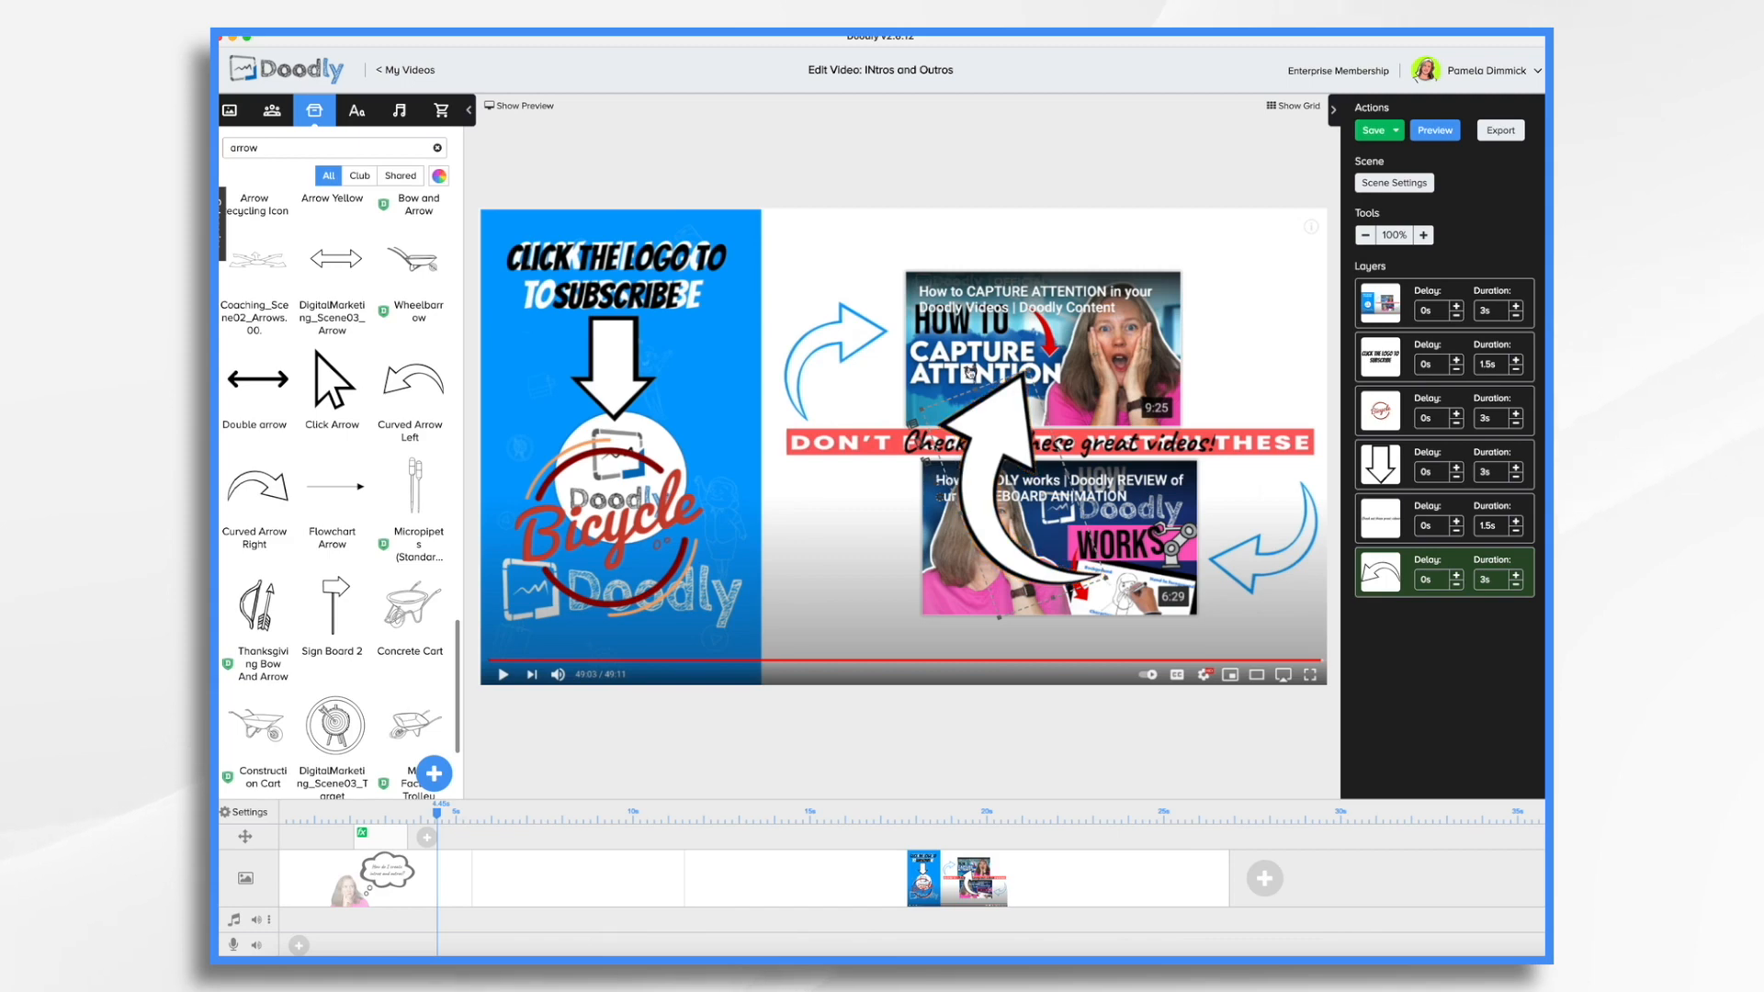
key(ctrl+z)
drag(1247, 556, 1262, 560)
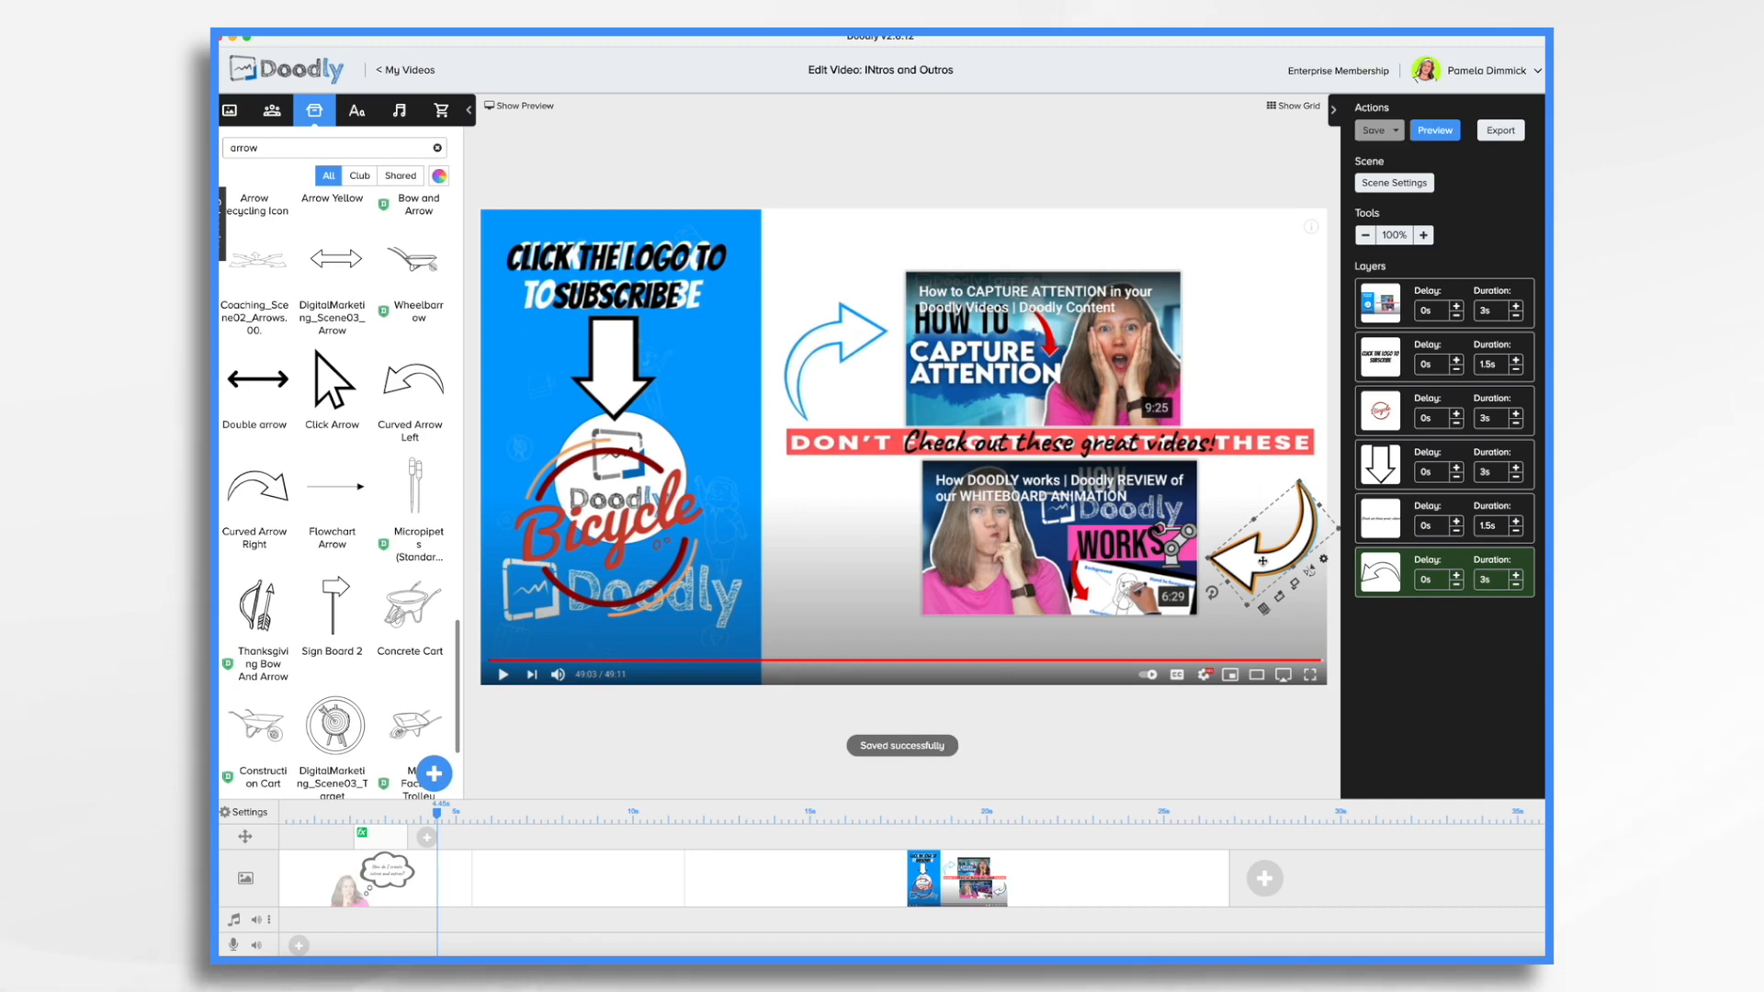
Copy and paste the curved arrow, rotating the duplicate to cover the blue arrow pointing at the upper video thumbnail
right_click(1263, 561)
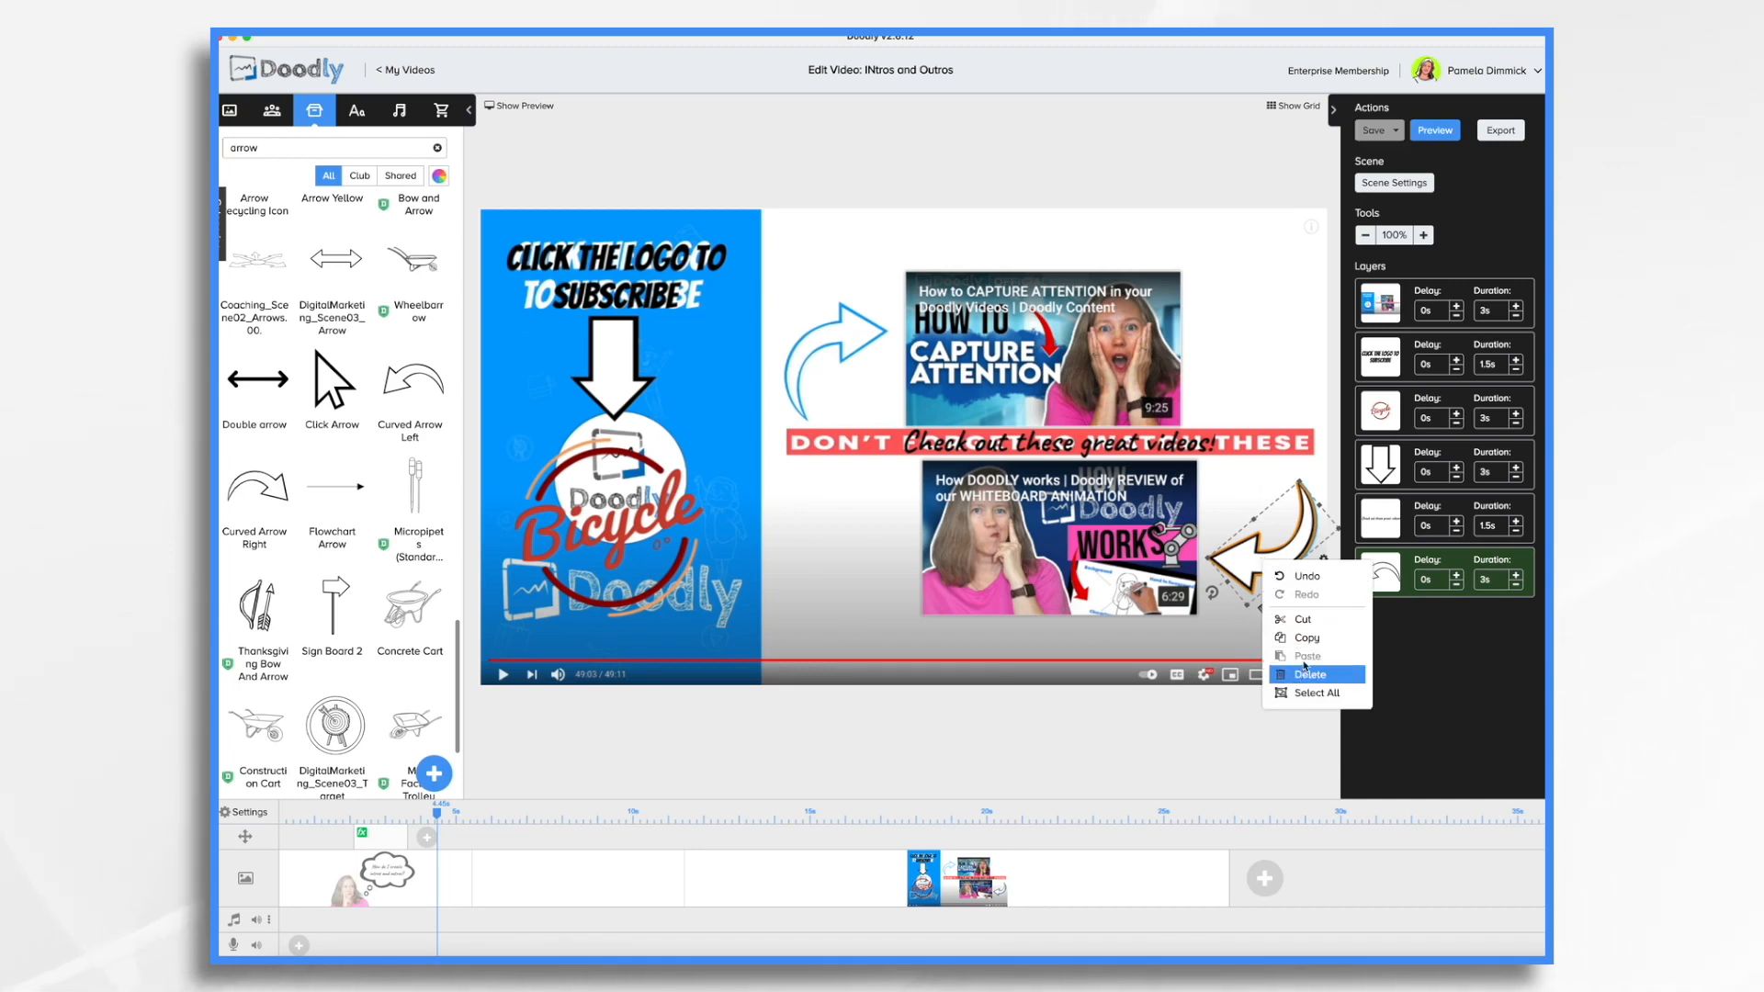
click(1305, 641)
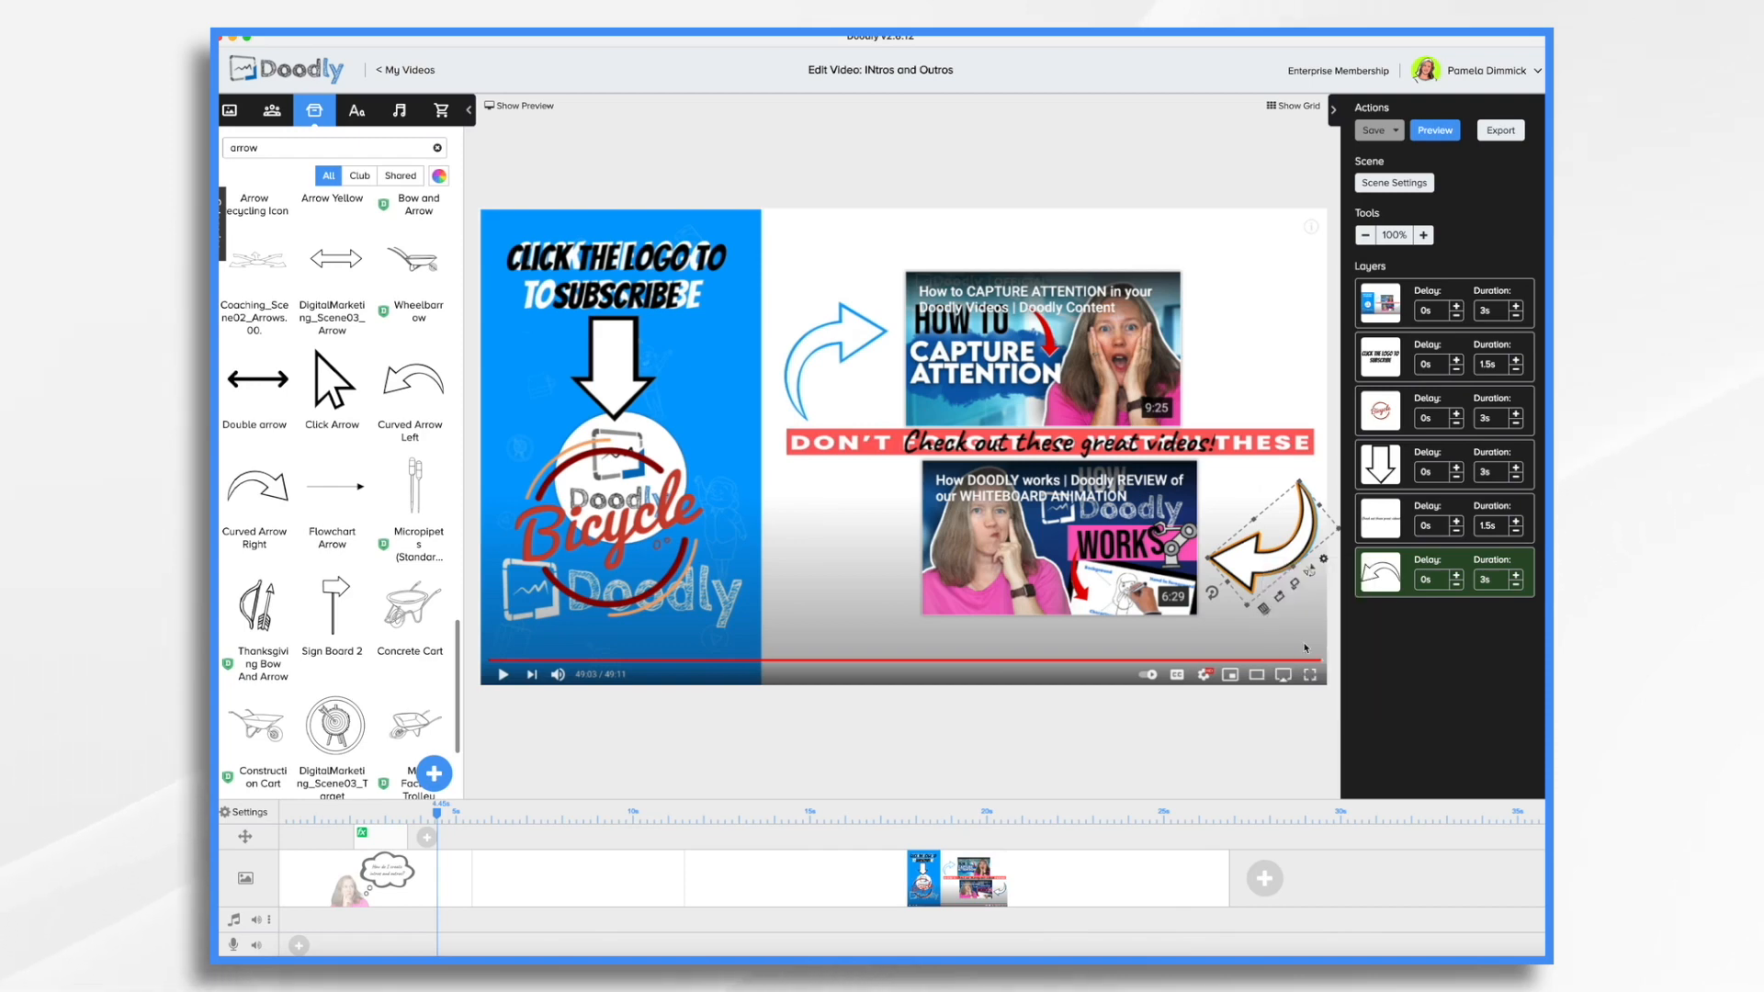
right_click(832, 380)
click(875, 474)
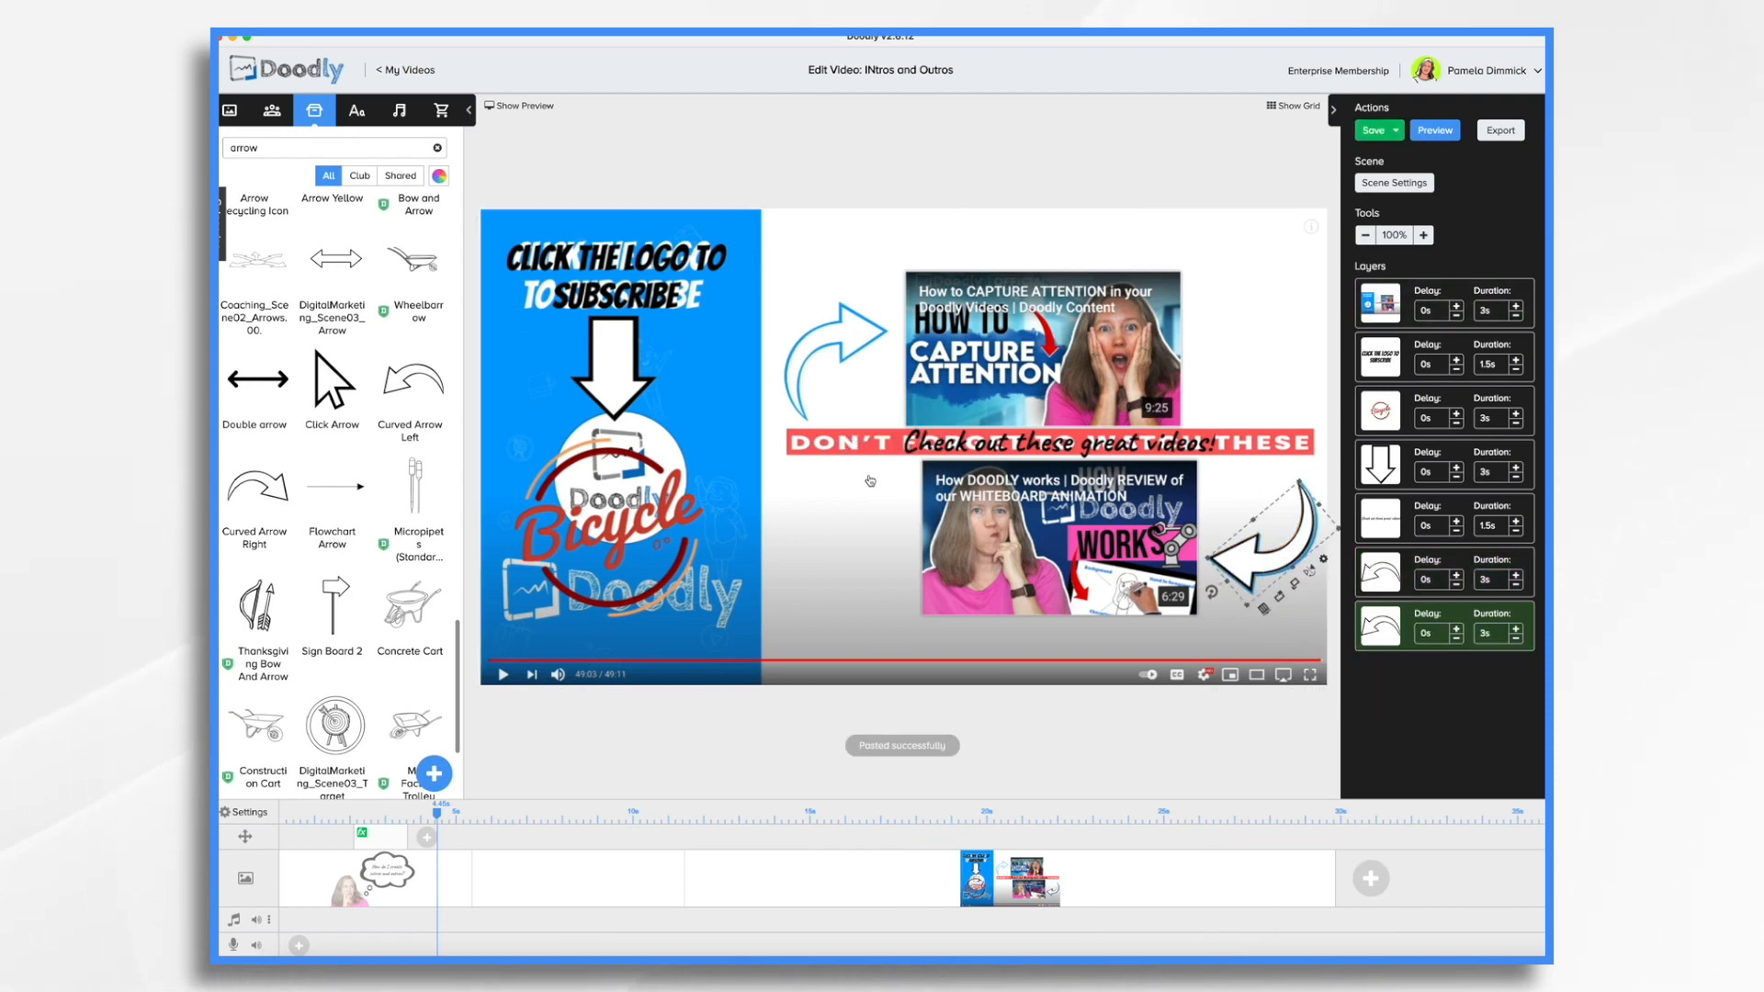
drag(1253, 562, 839, 331)
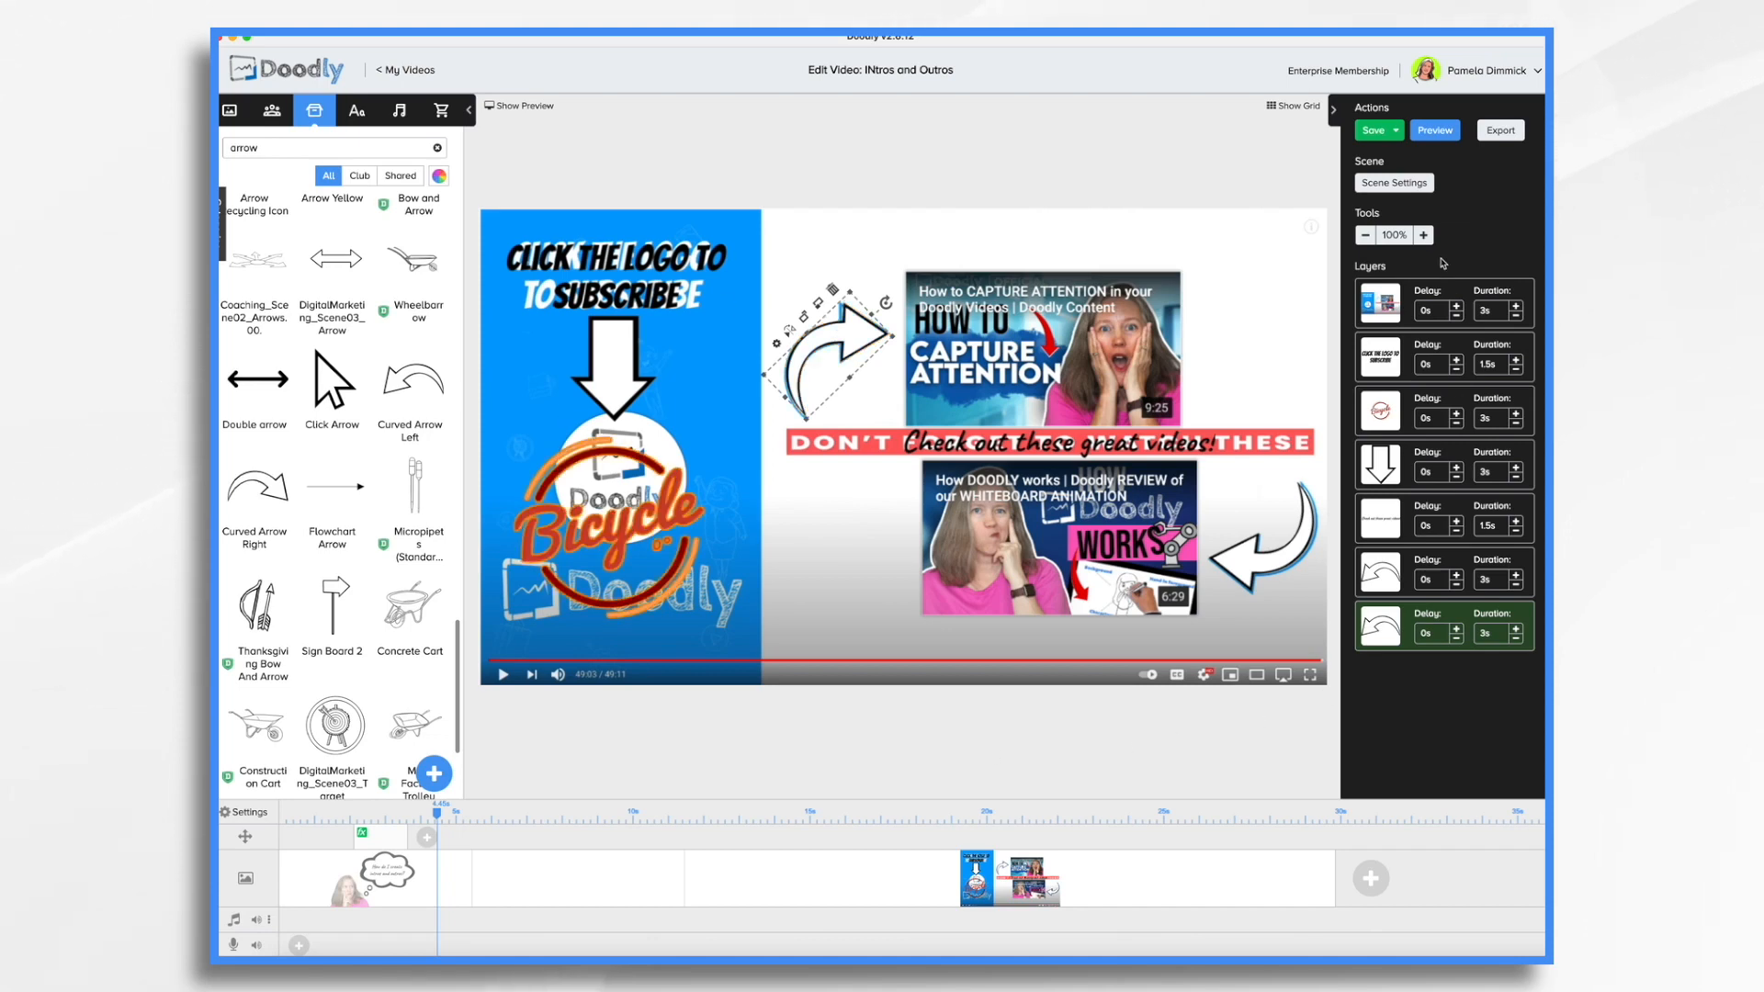
Delete the end screen example image layer used as the placement guide
click(1374, 292)
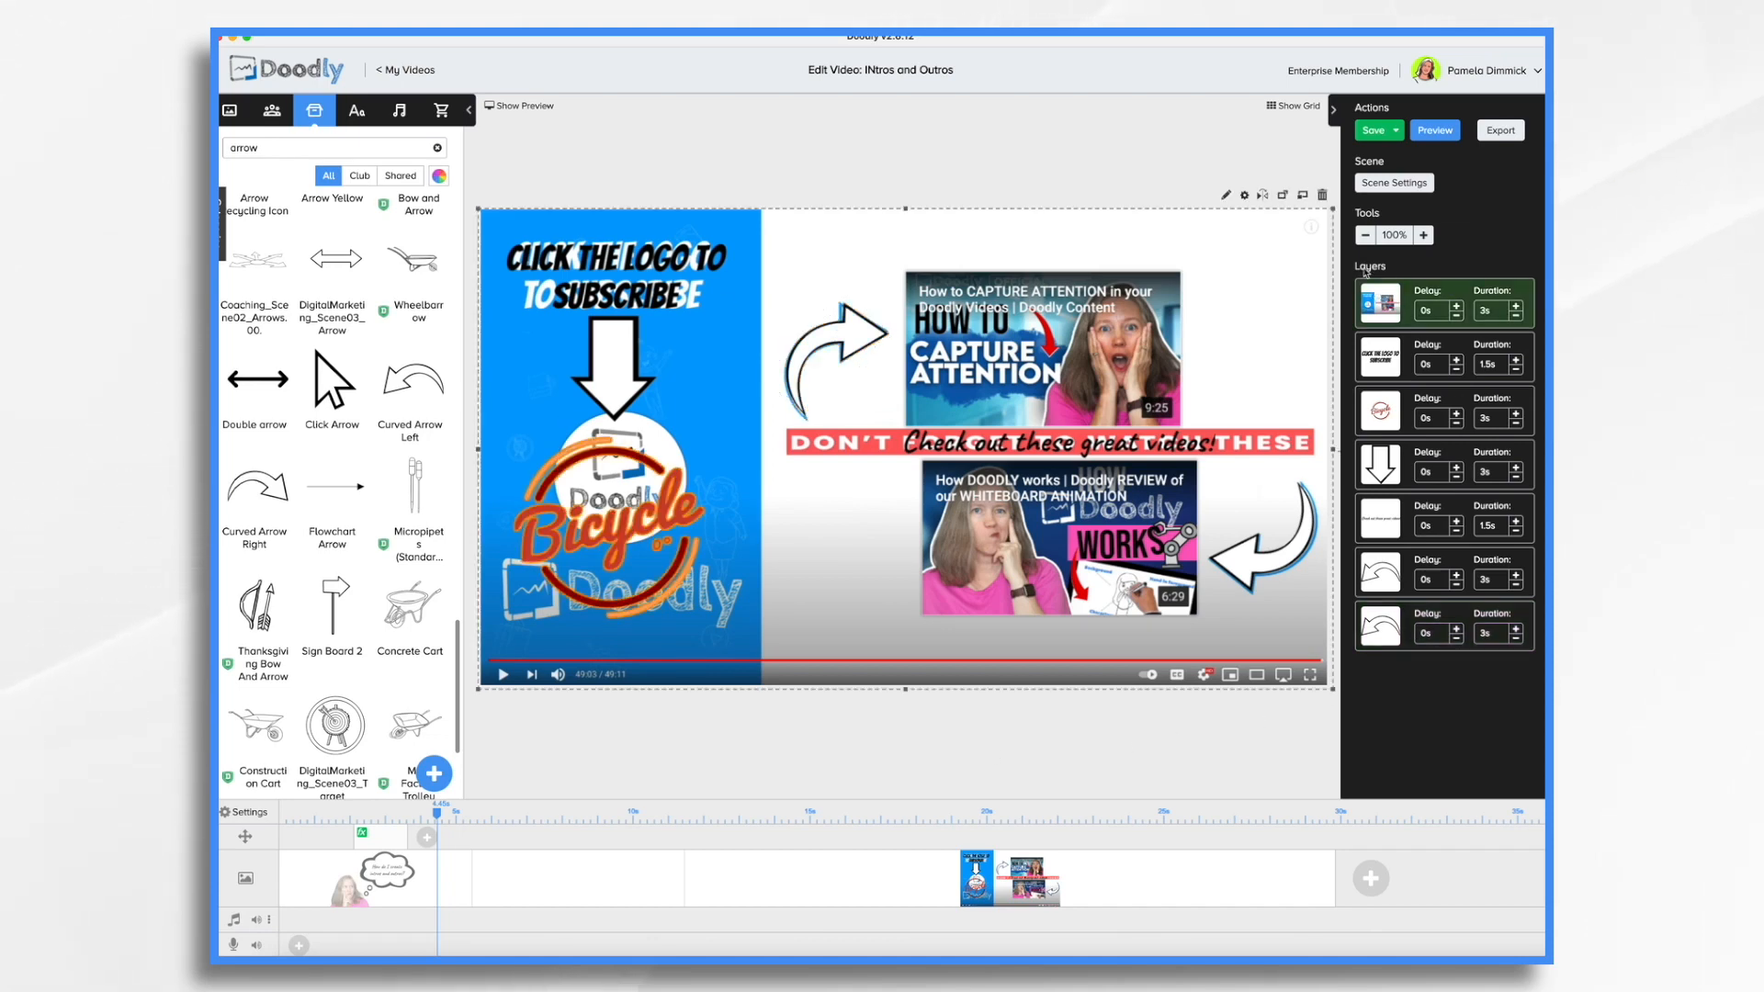
click(1323, 195)
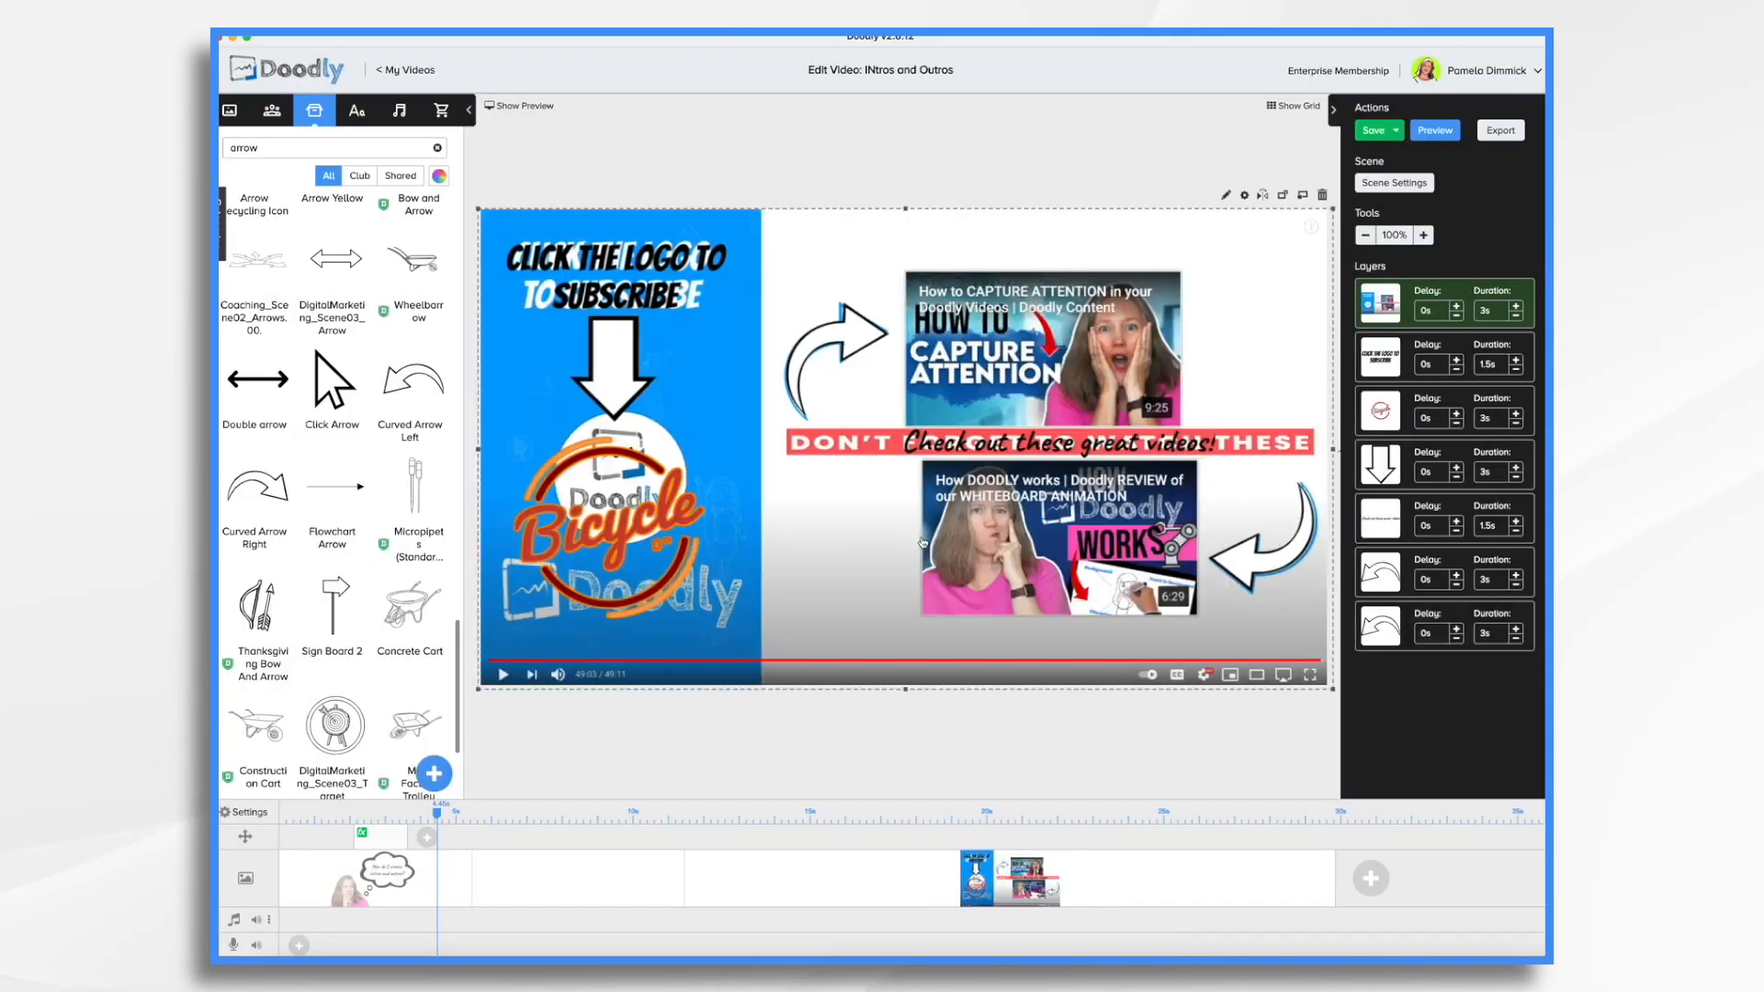
click(923, 541)
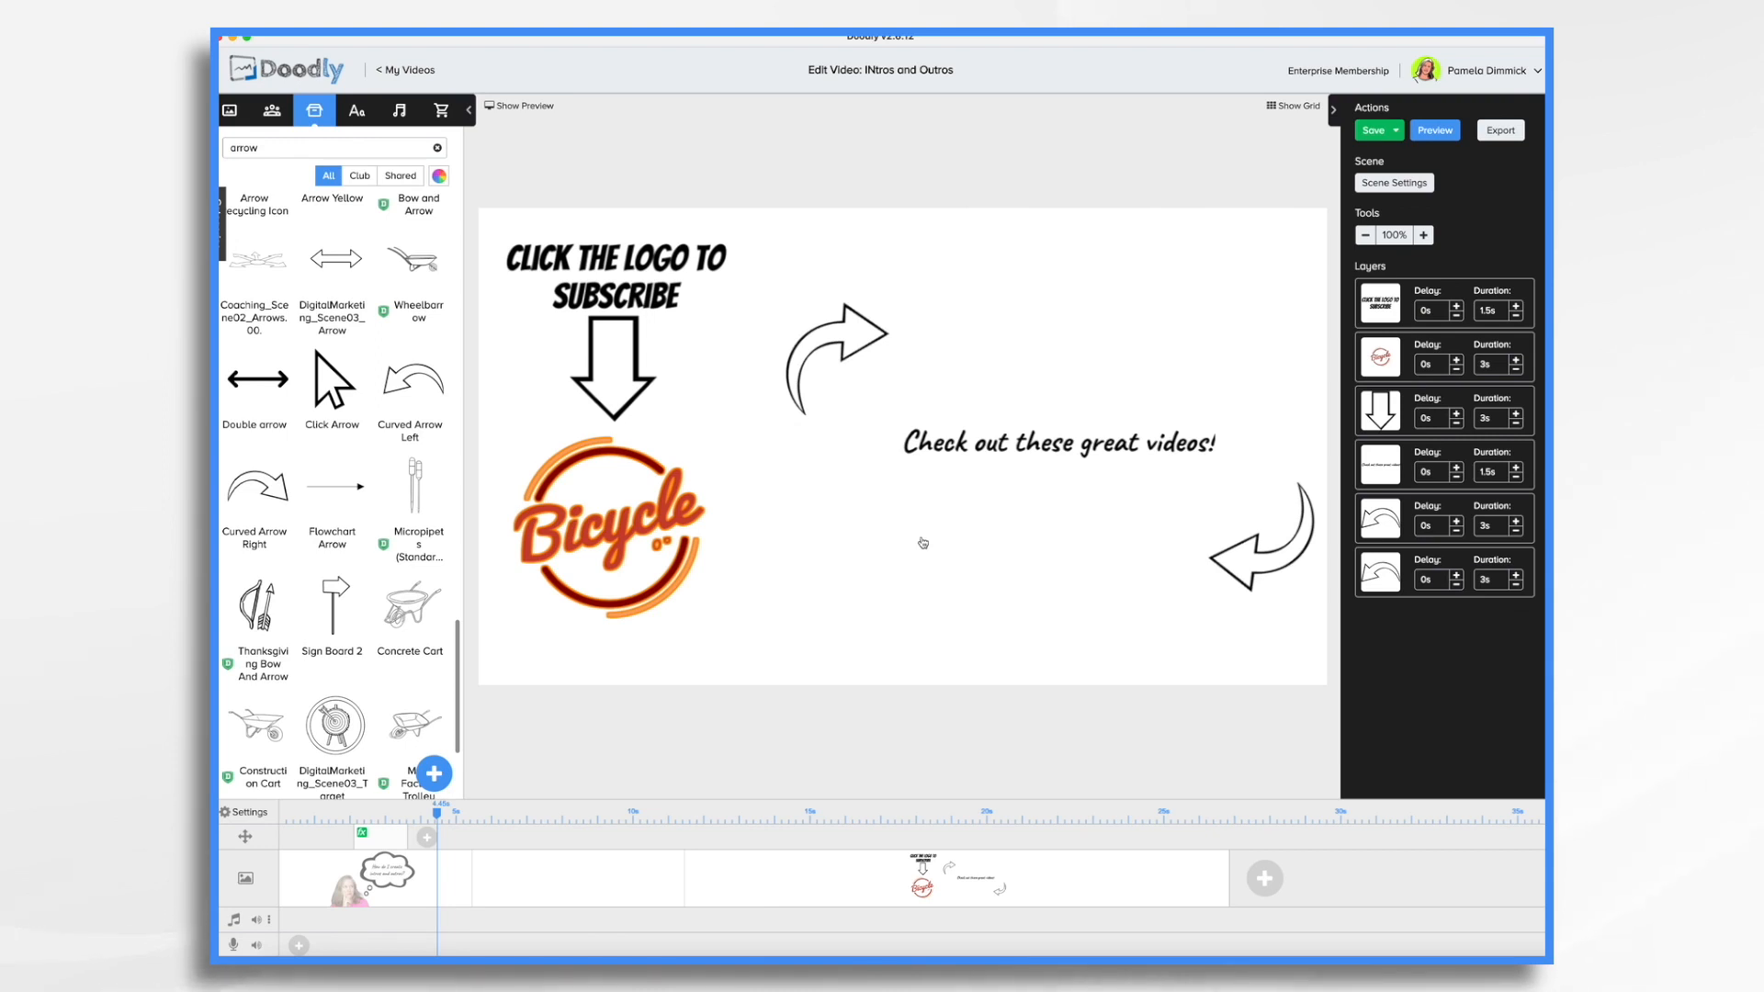
Try setting the subscribe text layer's duration to 0, and set the Bicycle logo layer's duration to 2s
click(1491, 310)
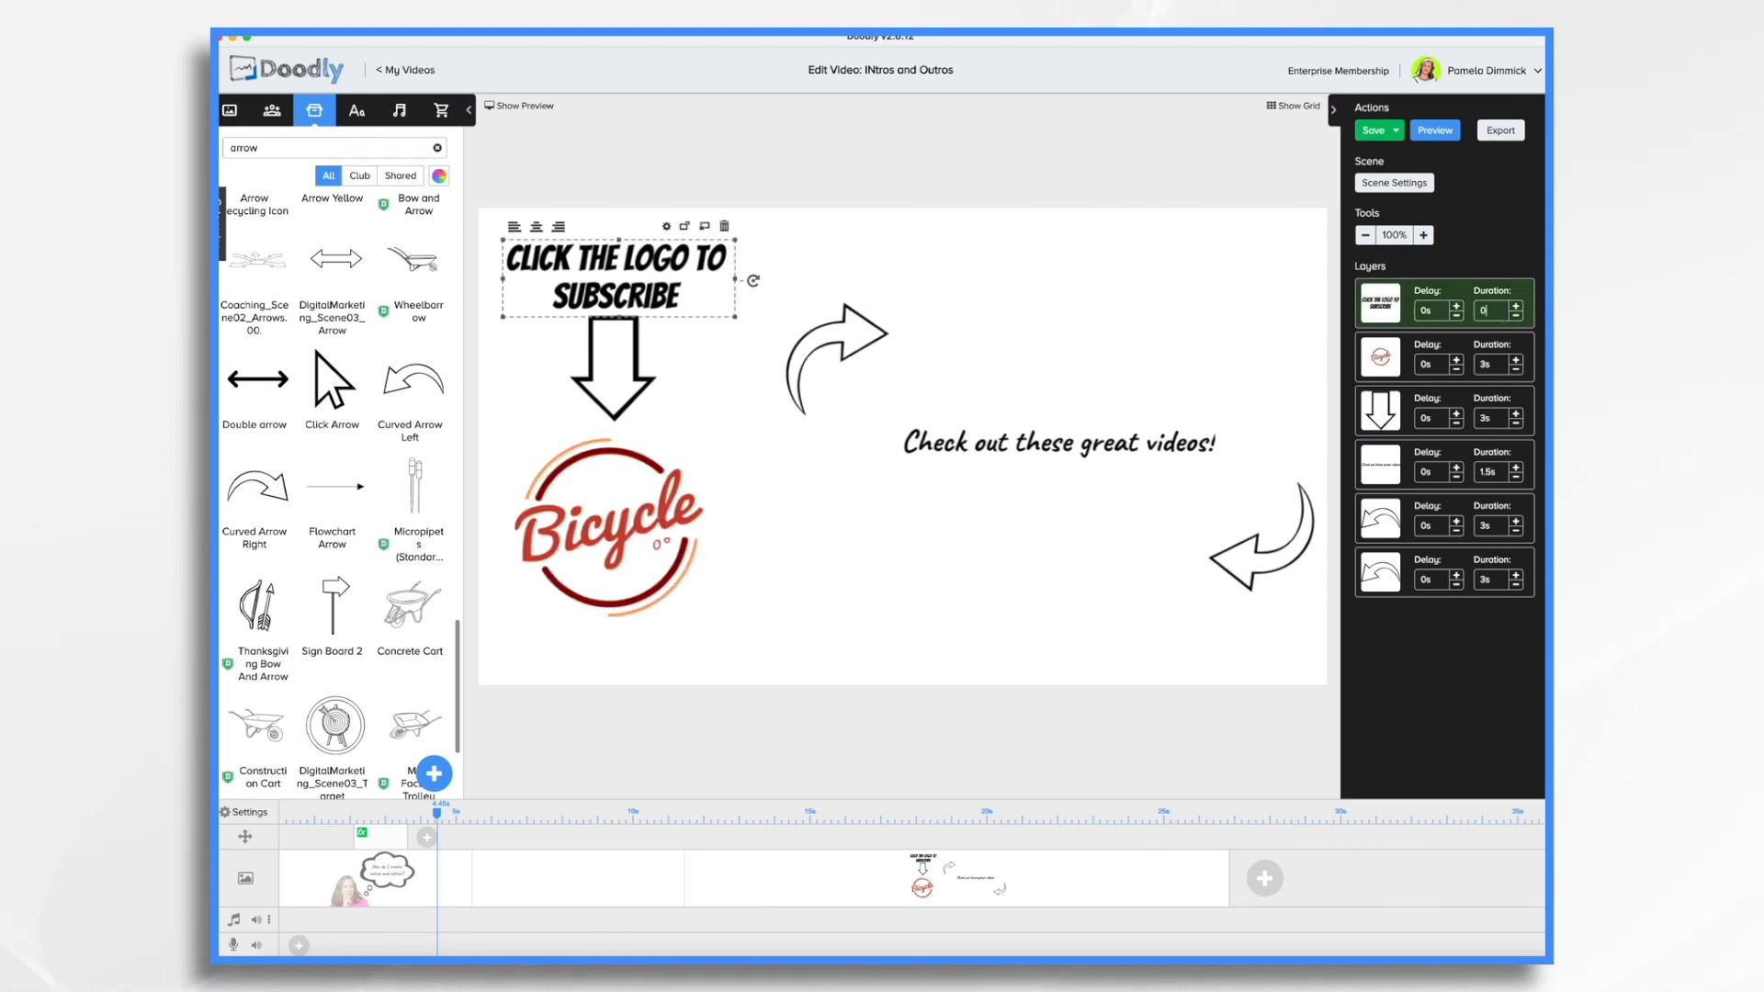
click(1503, 365)
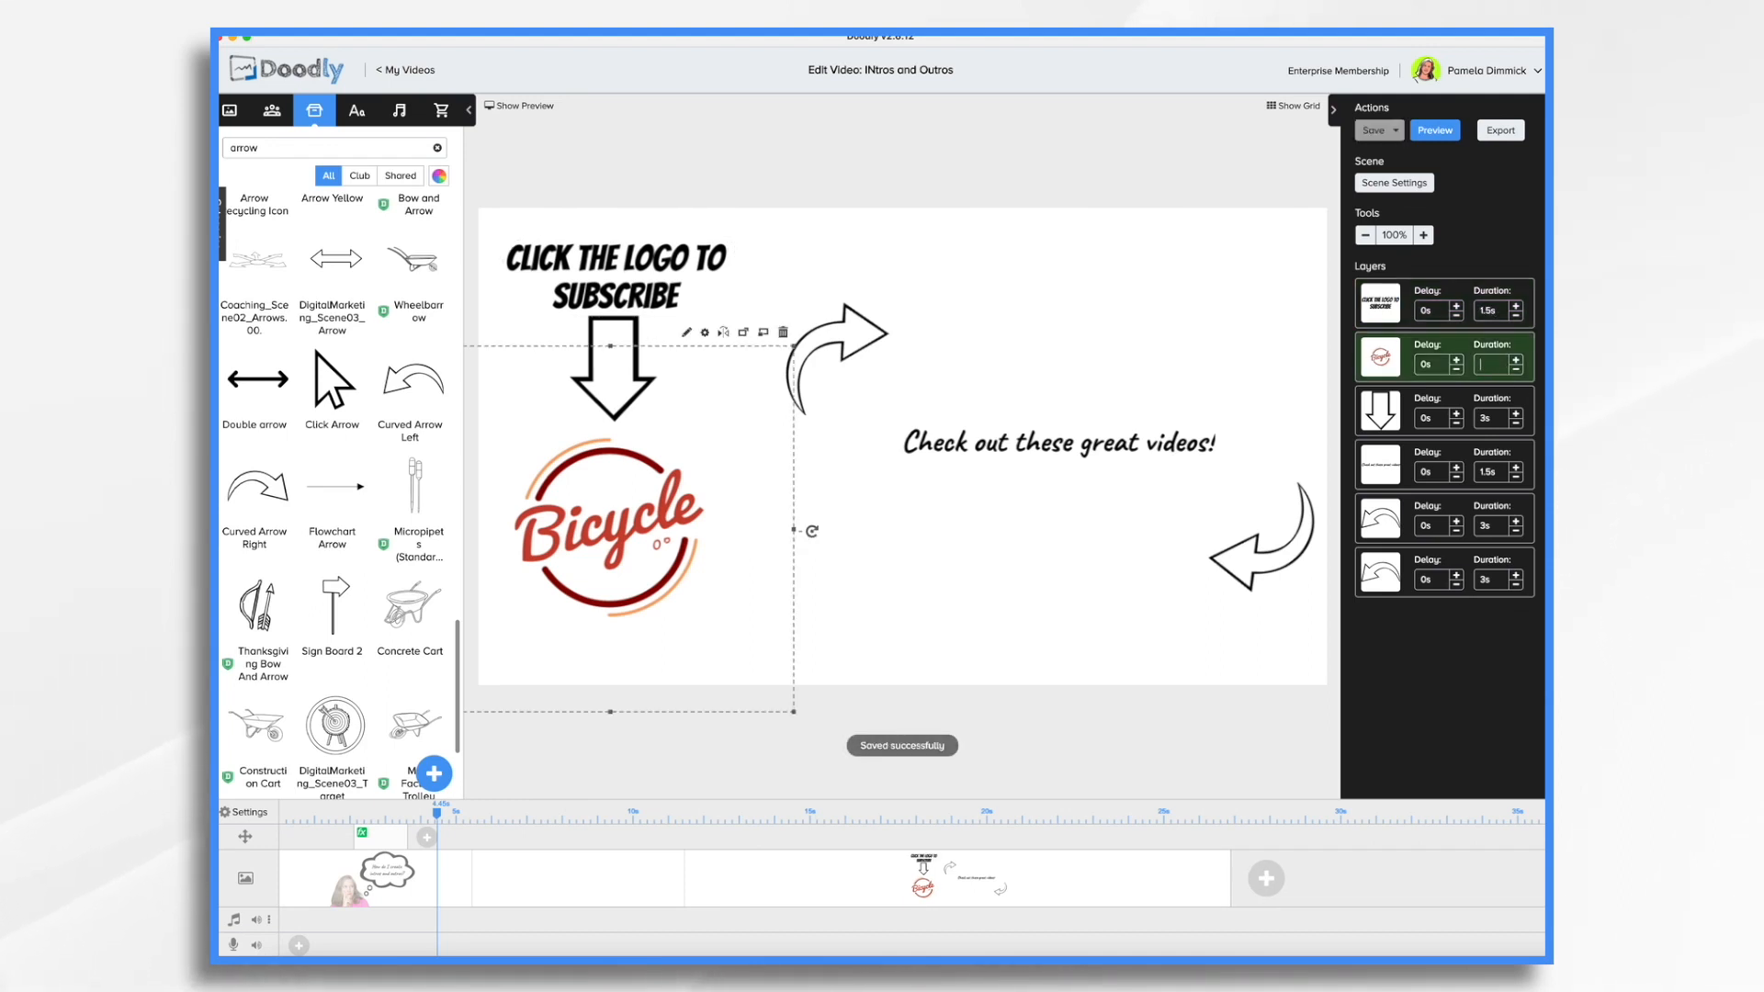
key(BackSpace)
key(BackSpace)
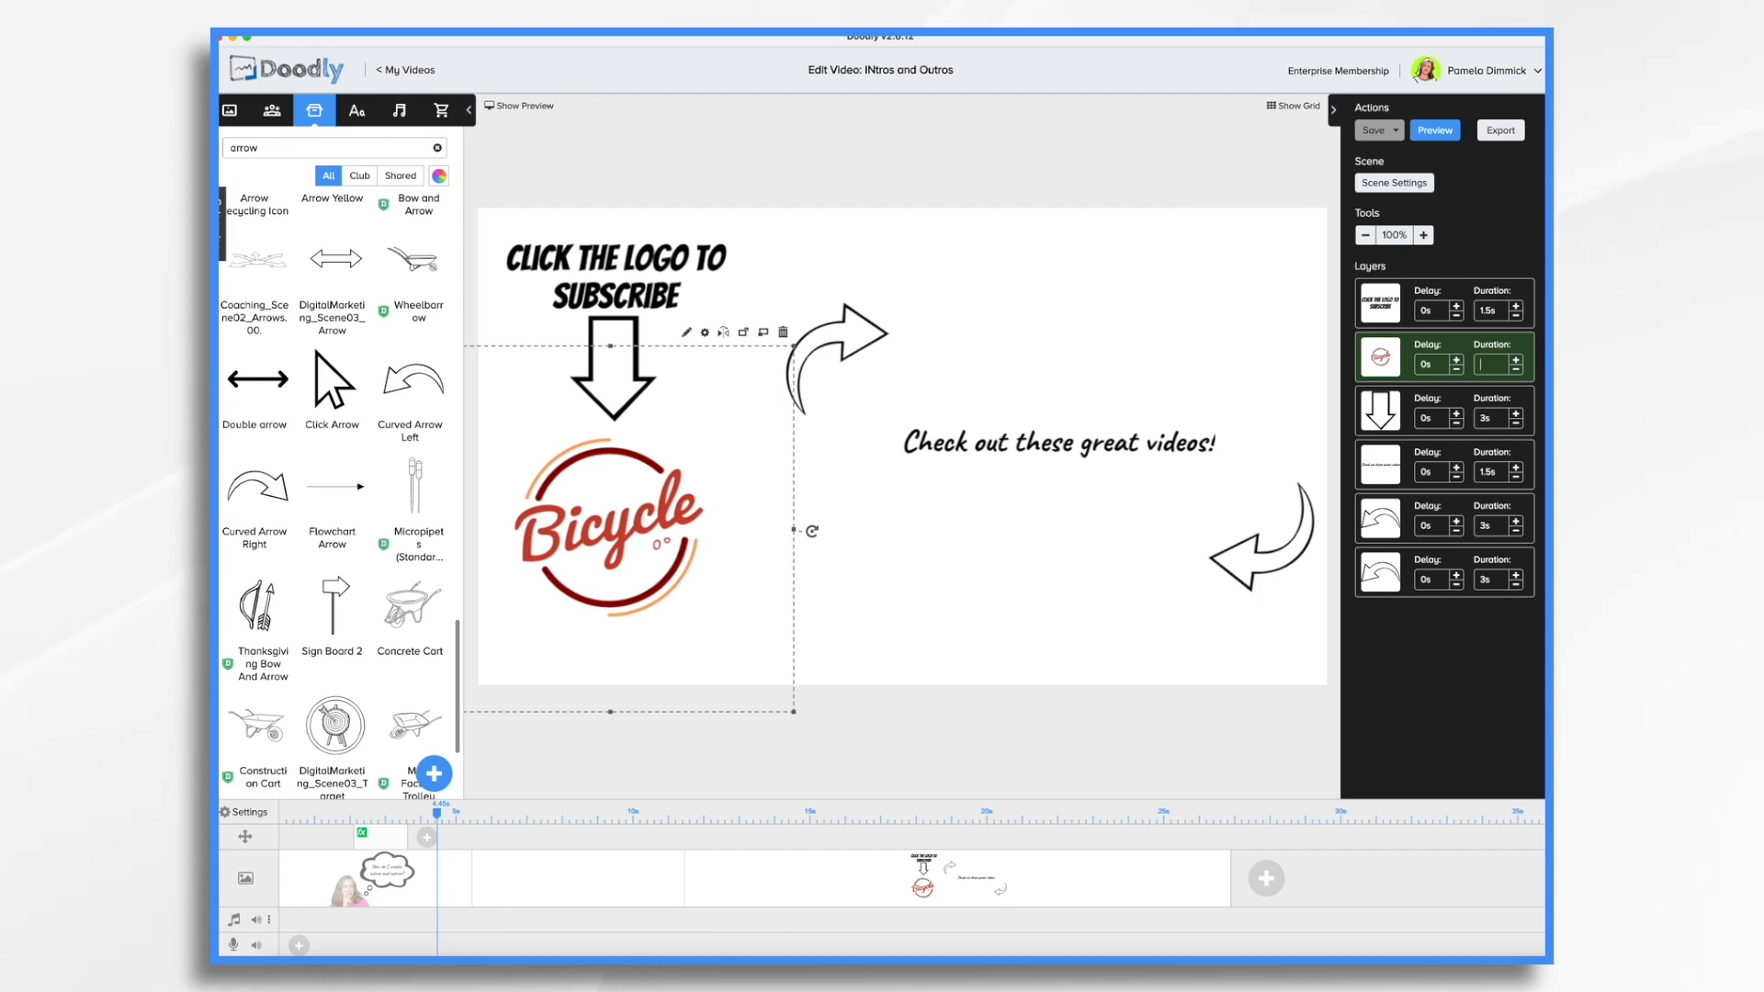
key(Return)
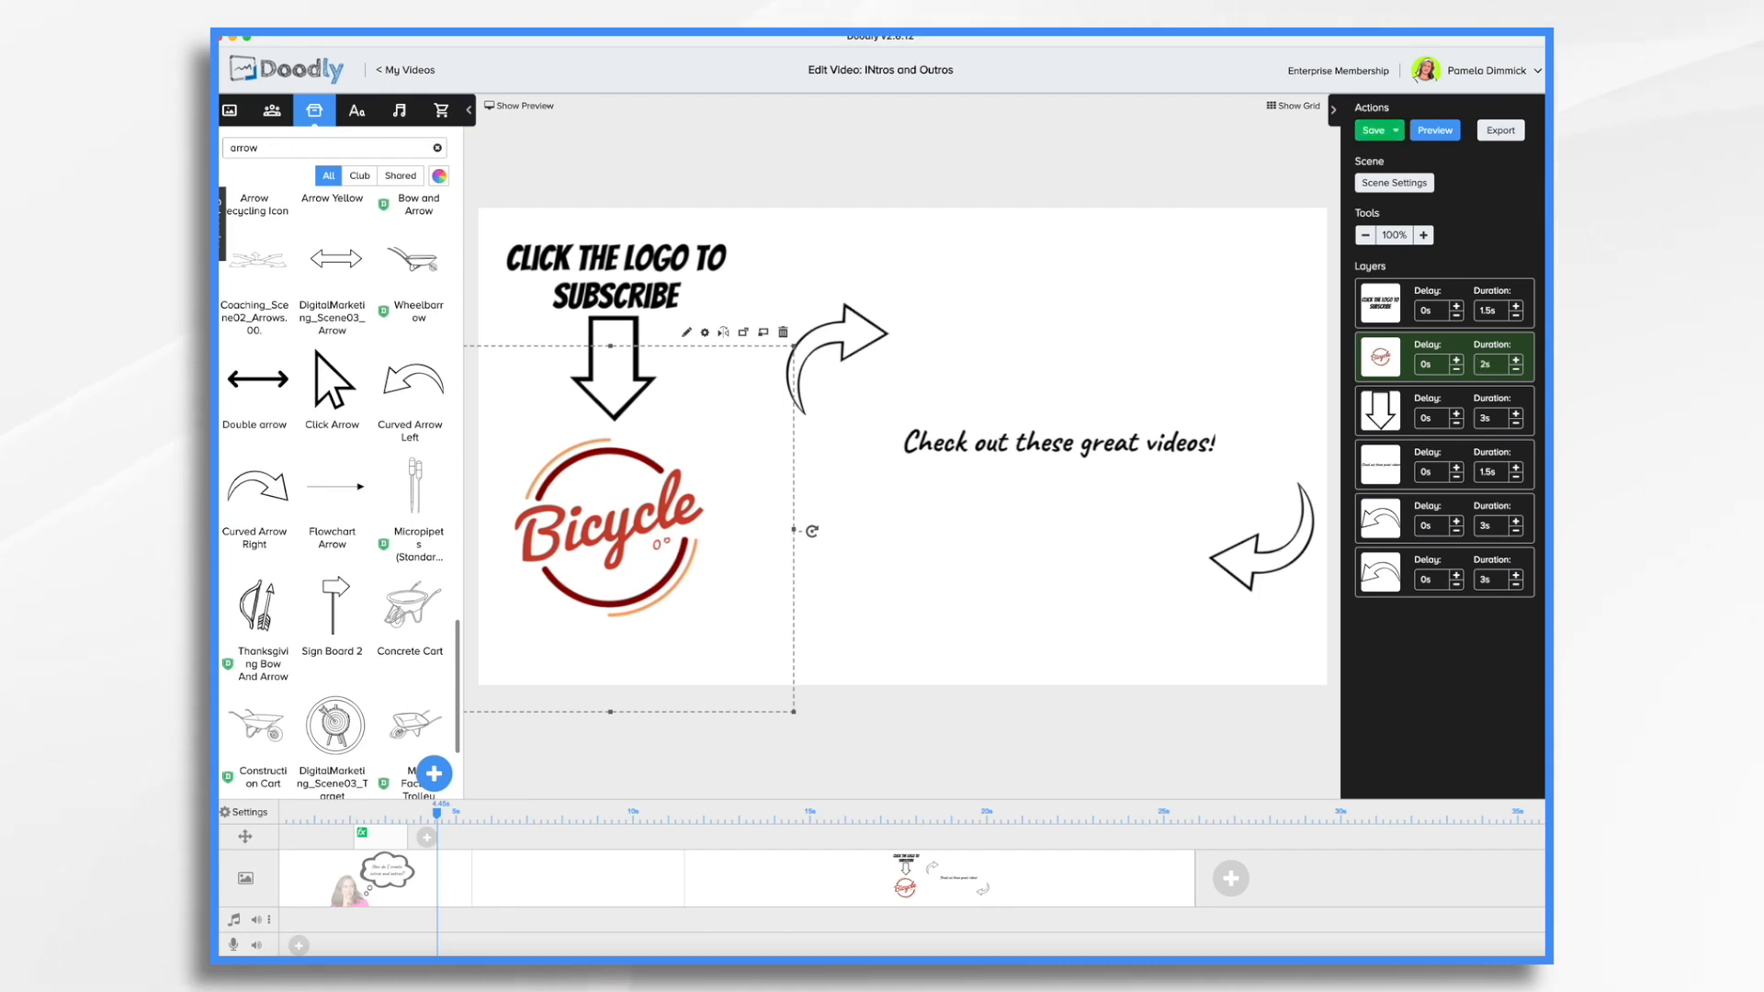
Set the down arrow layer's duration to 0s
click(1496, 418)
key(BackSpace)
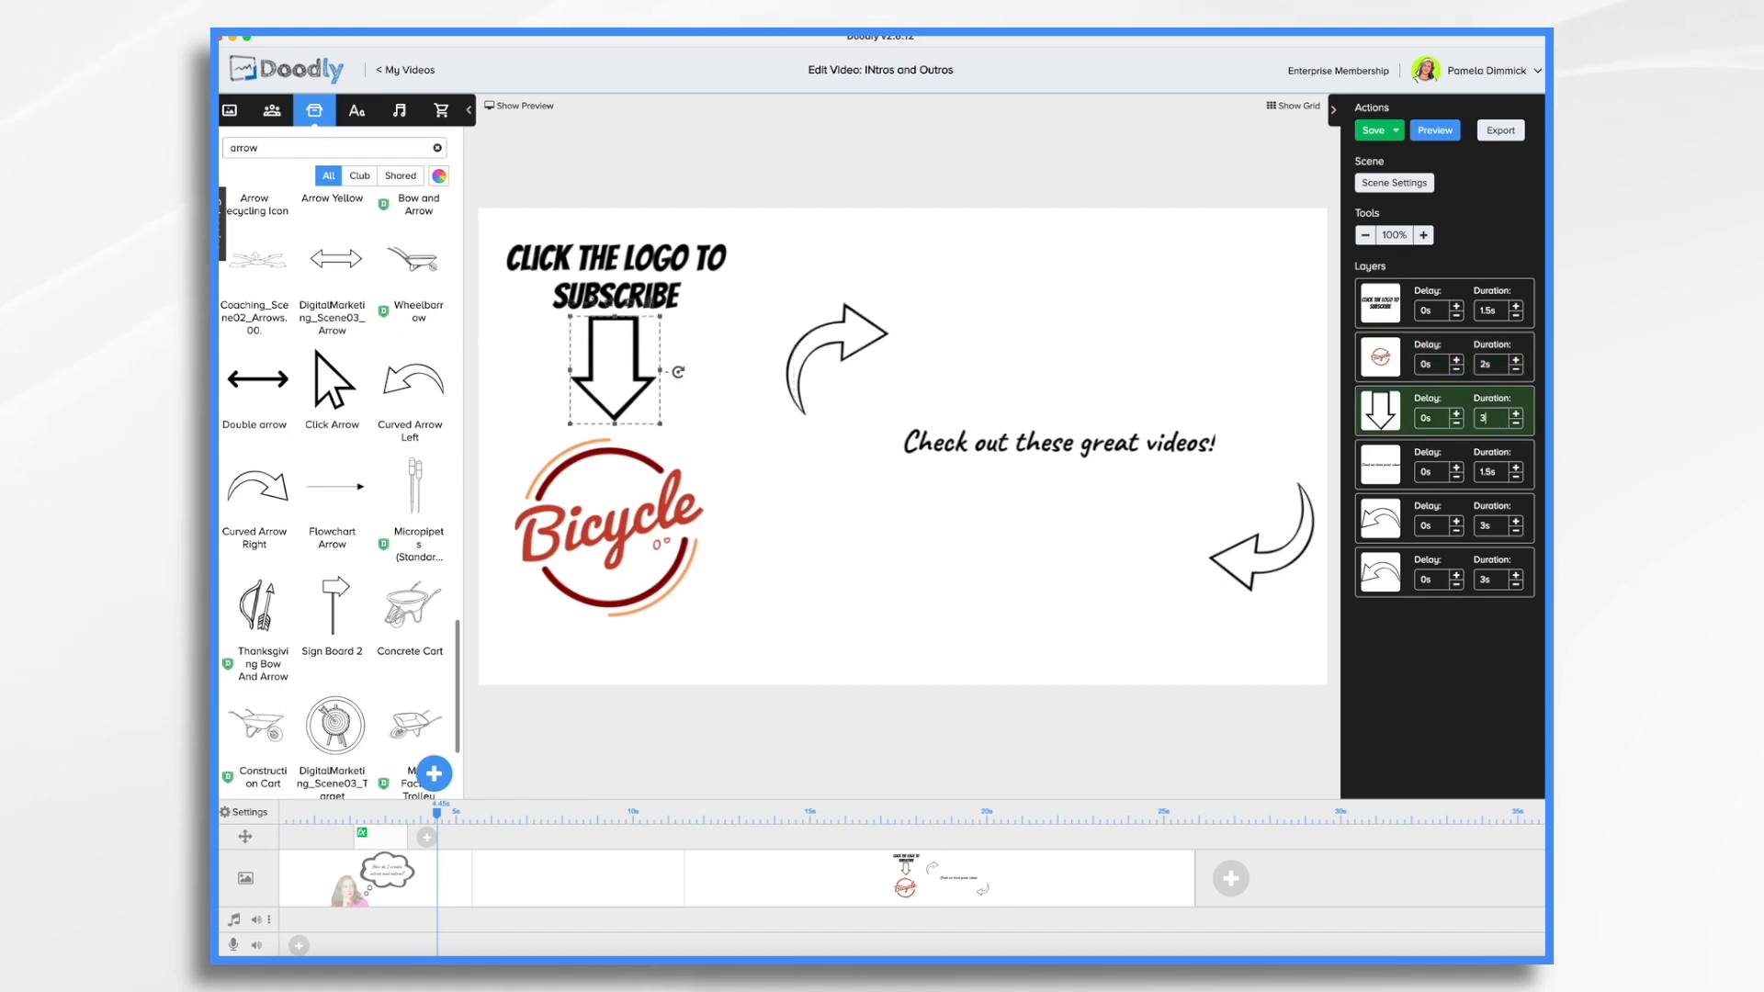
text(3s)
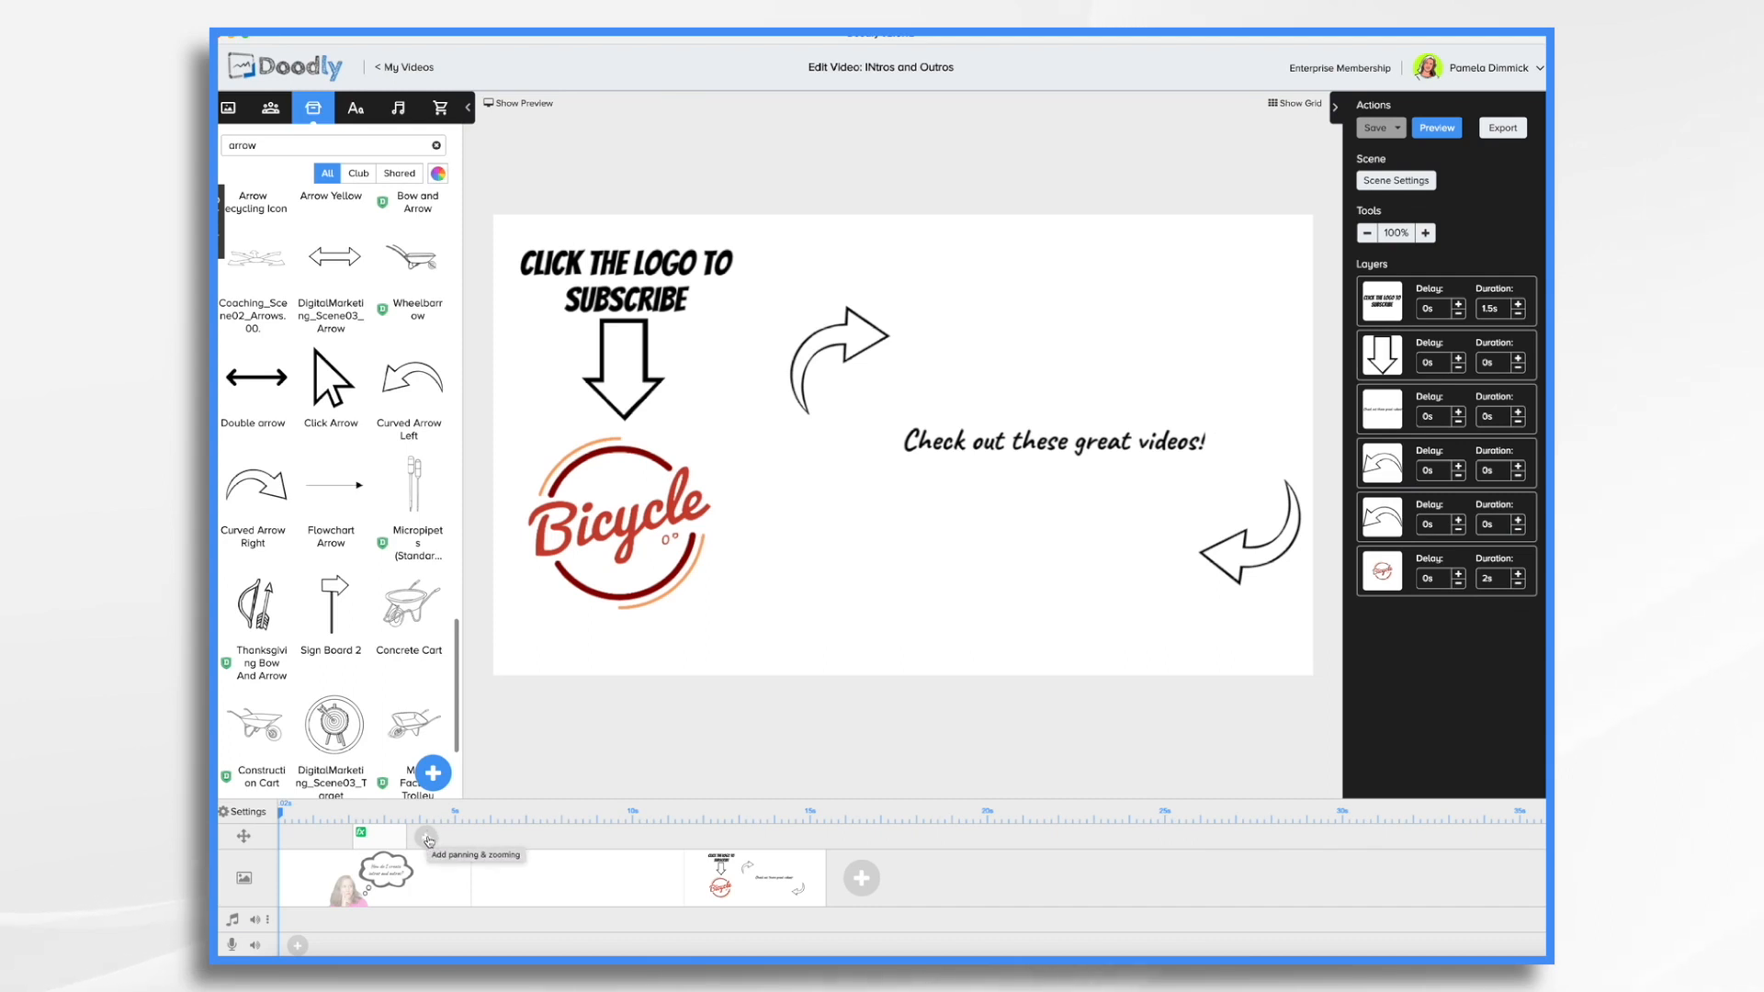
Add a pan and zoom effect at the start of the blank second scene, with the Start frame filling the canvas's left half and End the right half
click(427, 838)
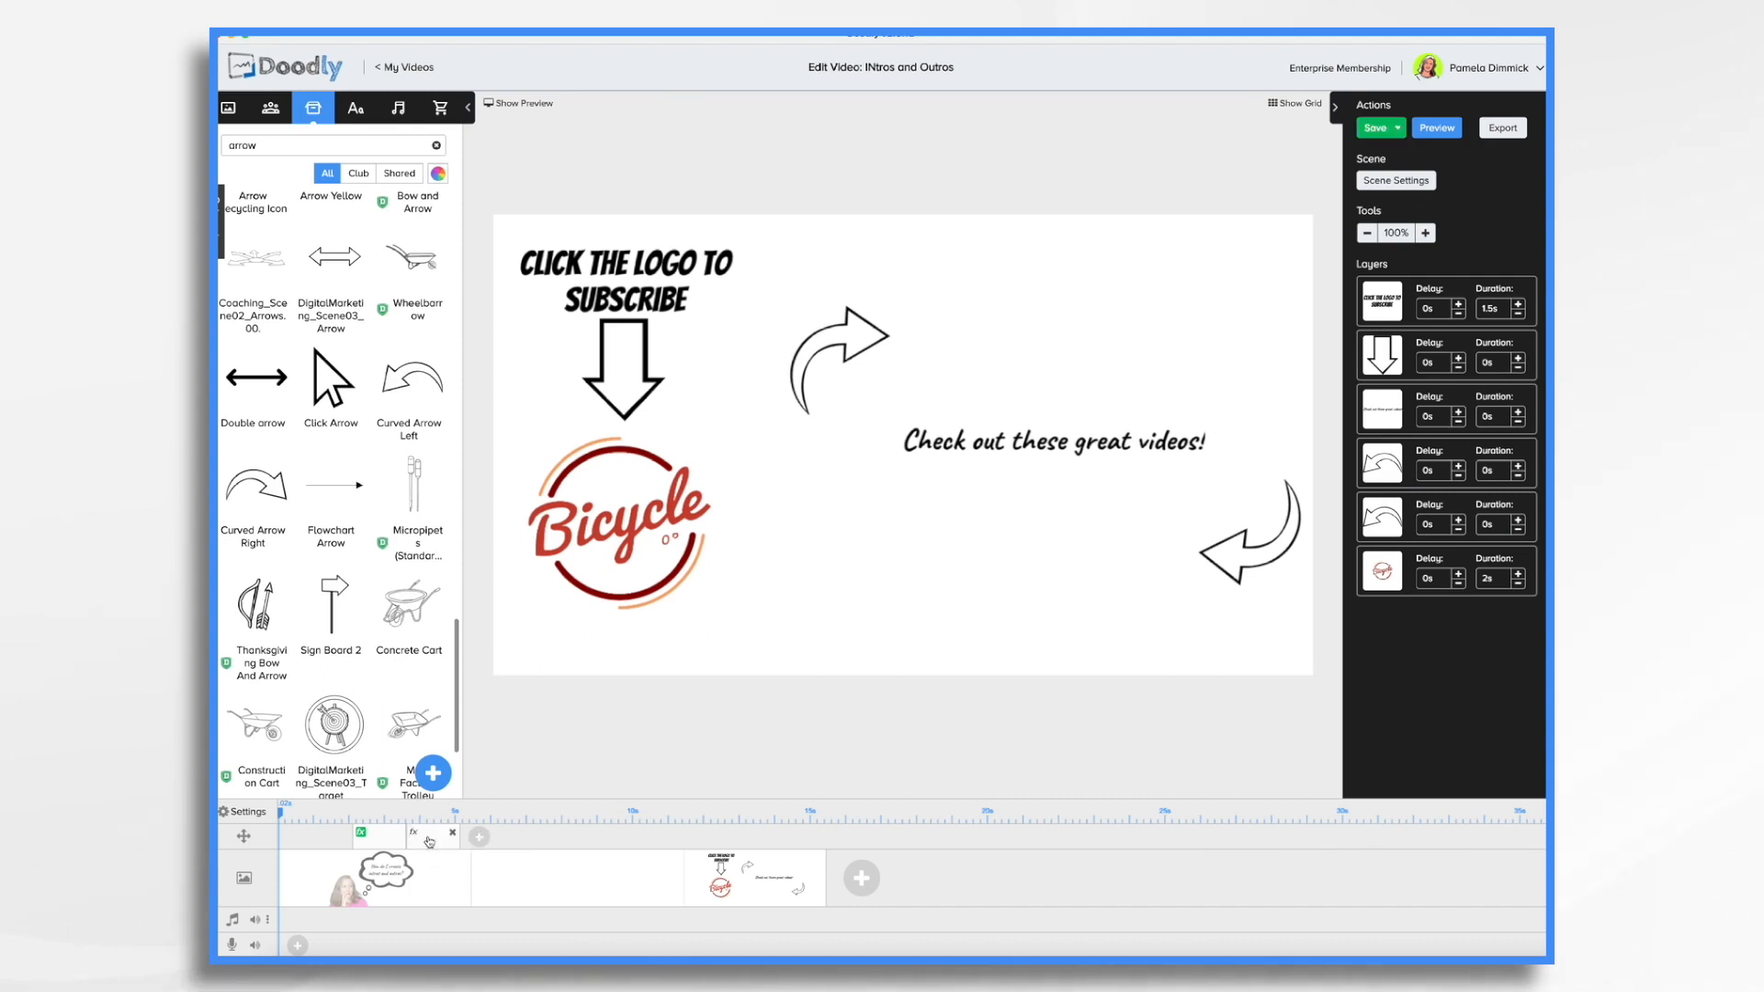
click(452, 832)
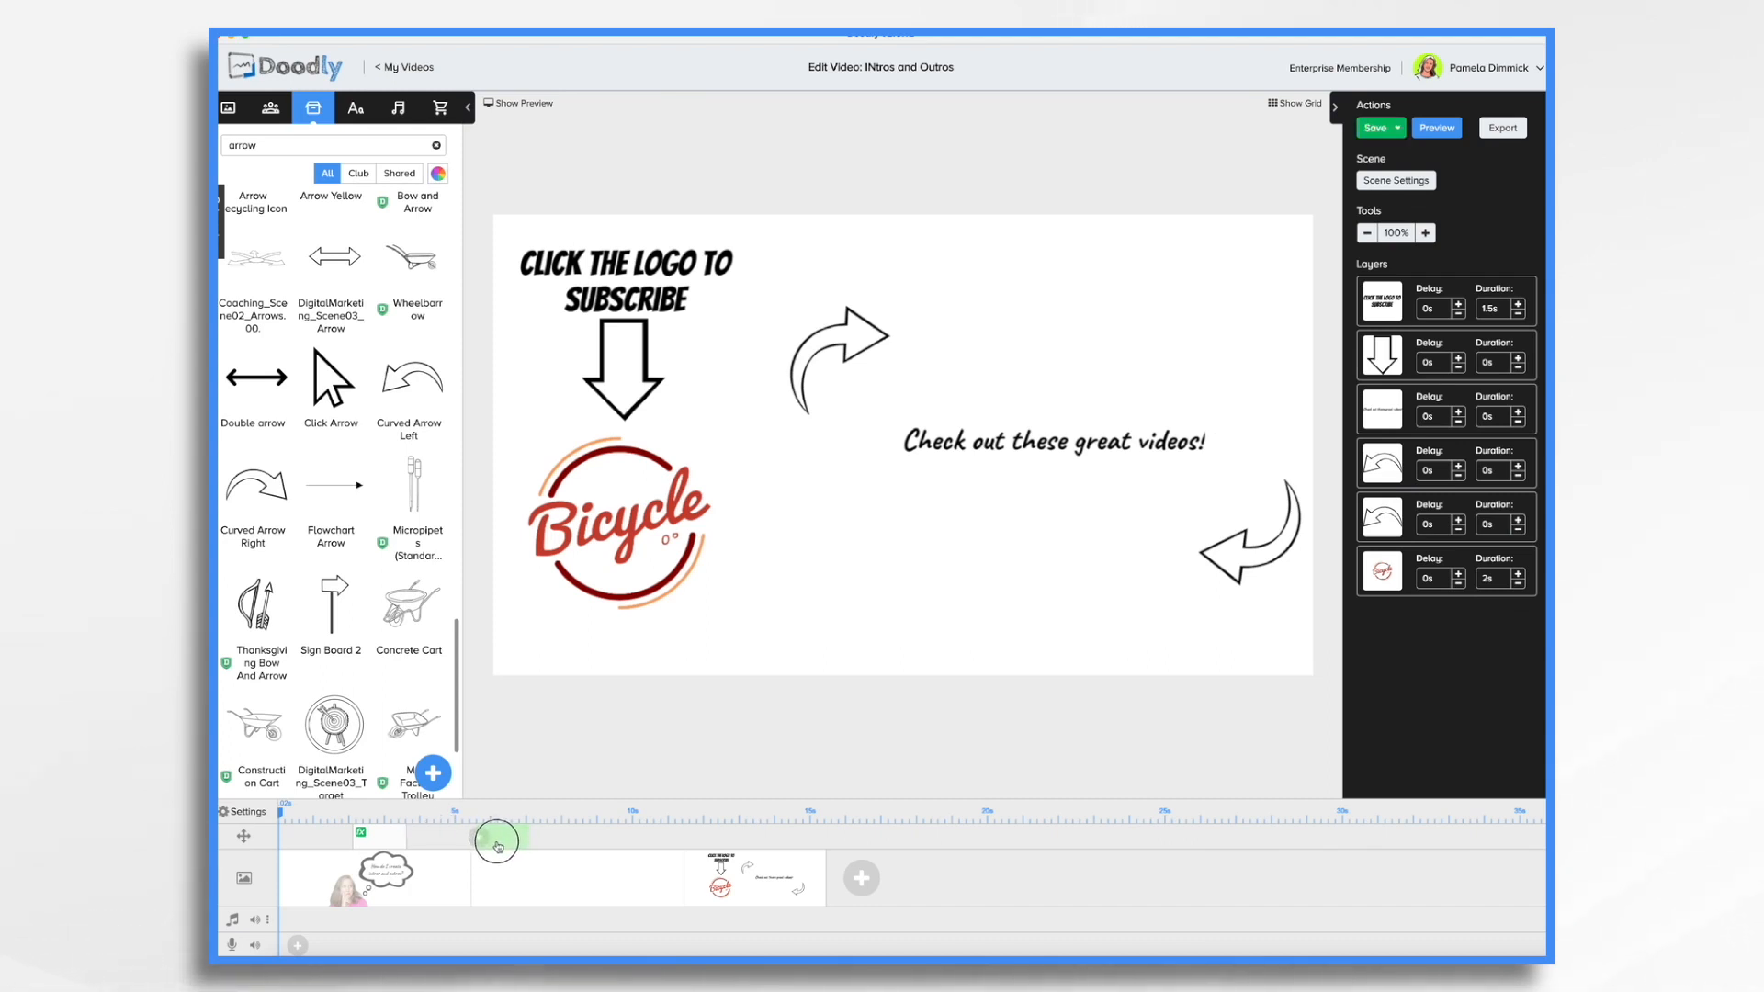
click(497, 841)
click(495, 841)
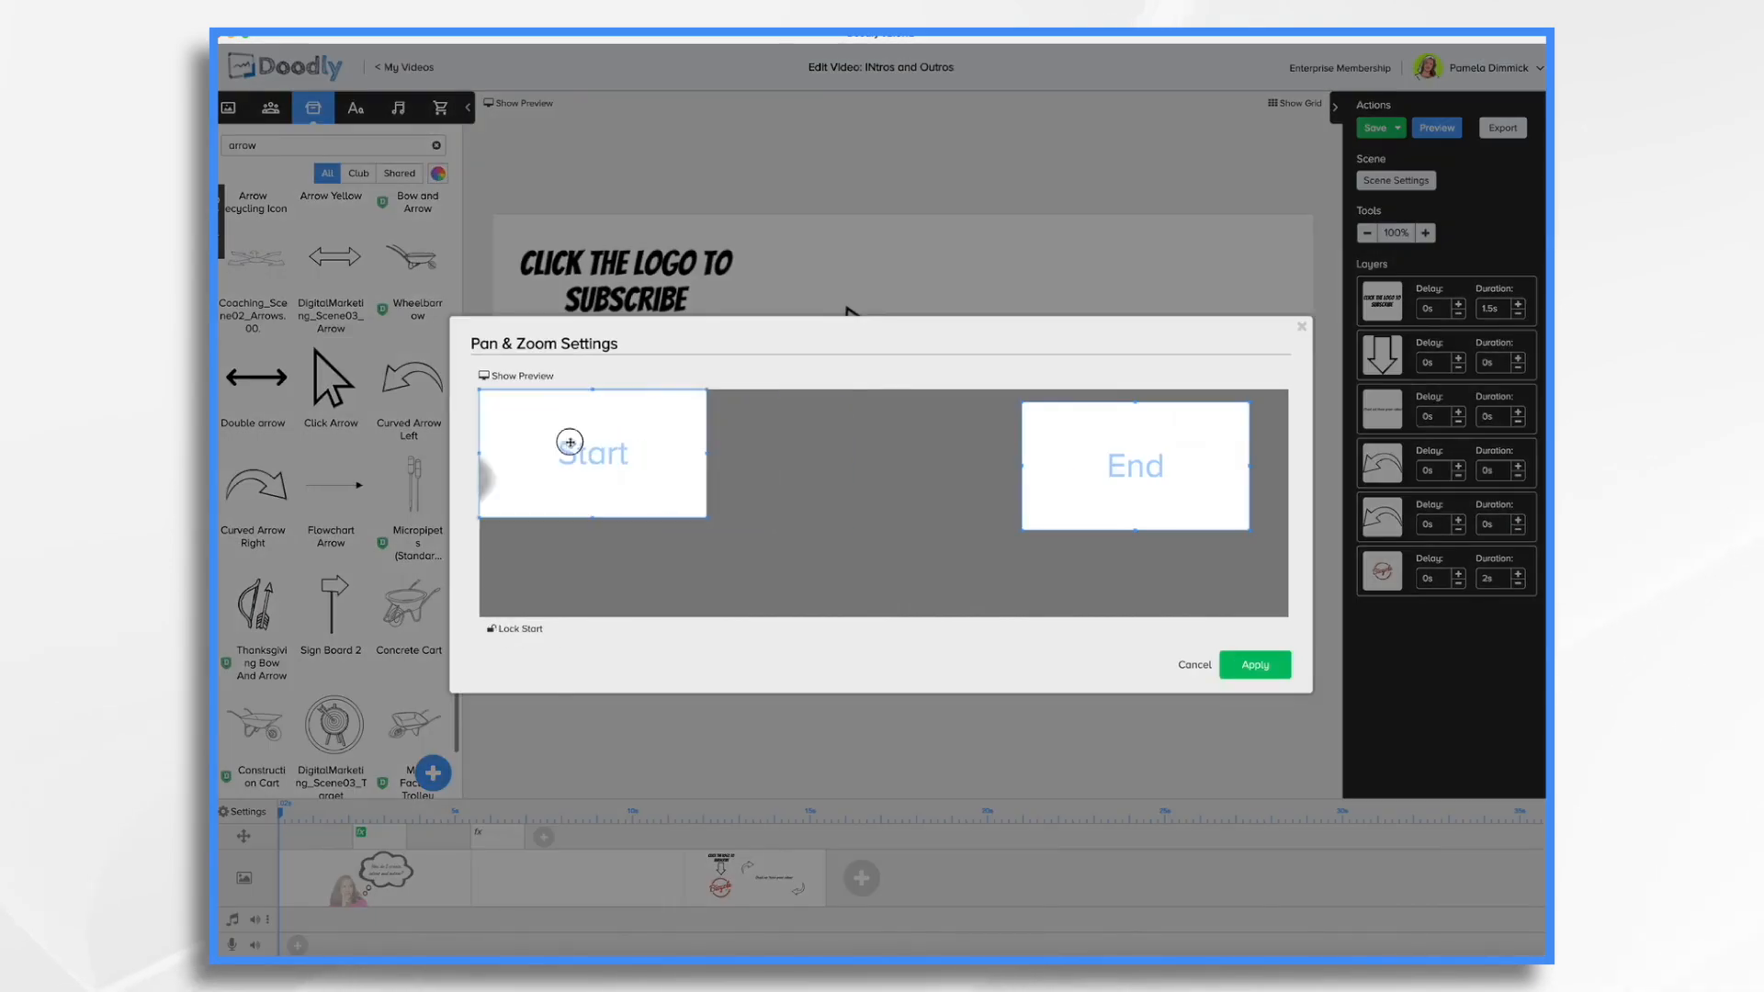
drag(706, 517, 884, 618)
drag(1134, 488, 995, 476)
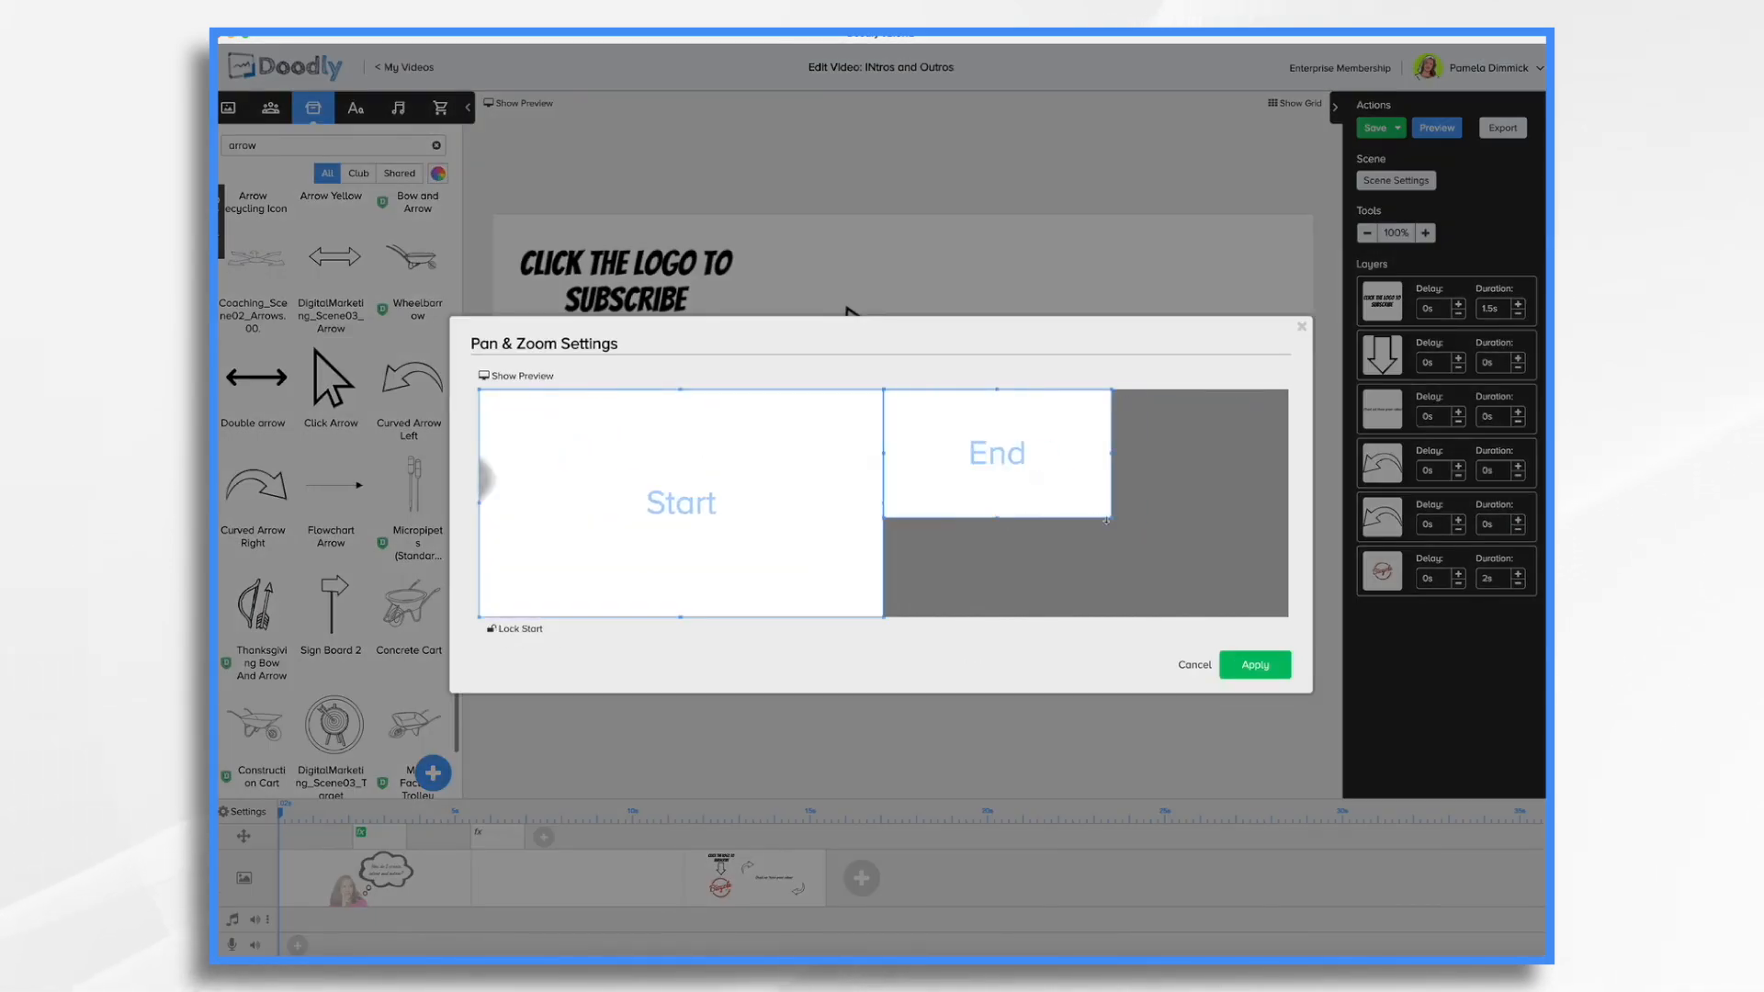
drag(1111, 517, 1289, 618)
click(1255, 665)
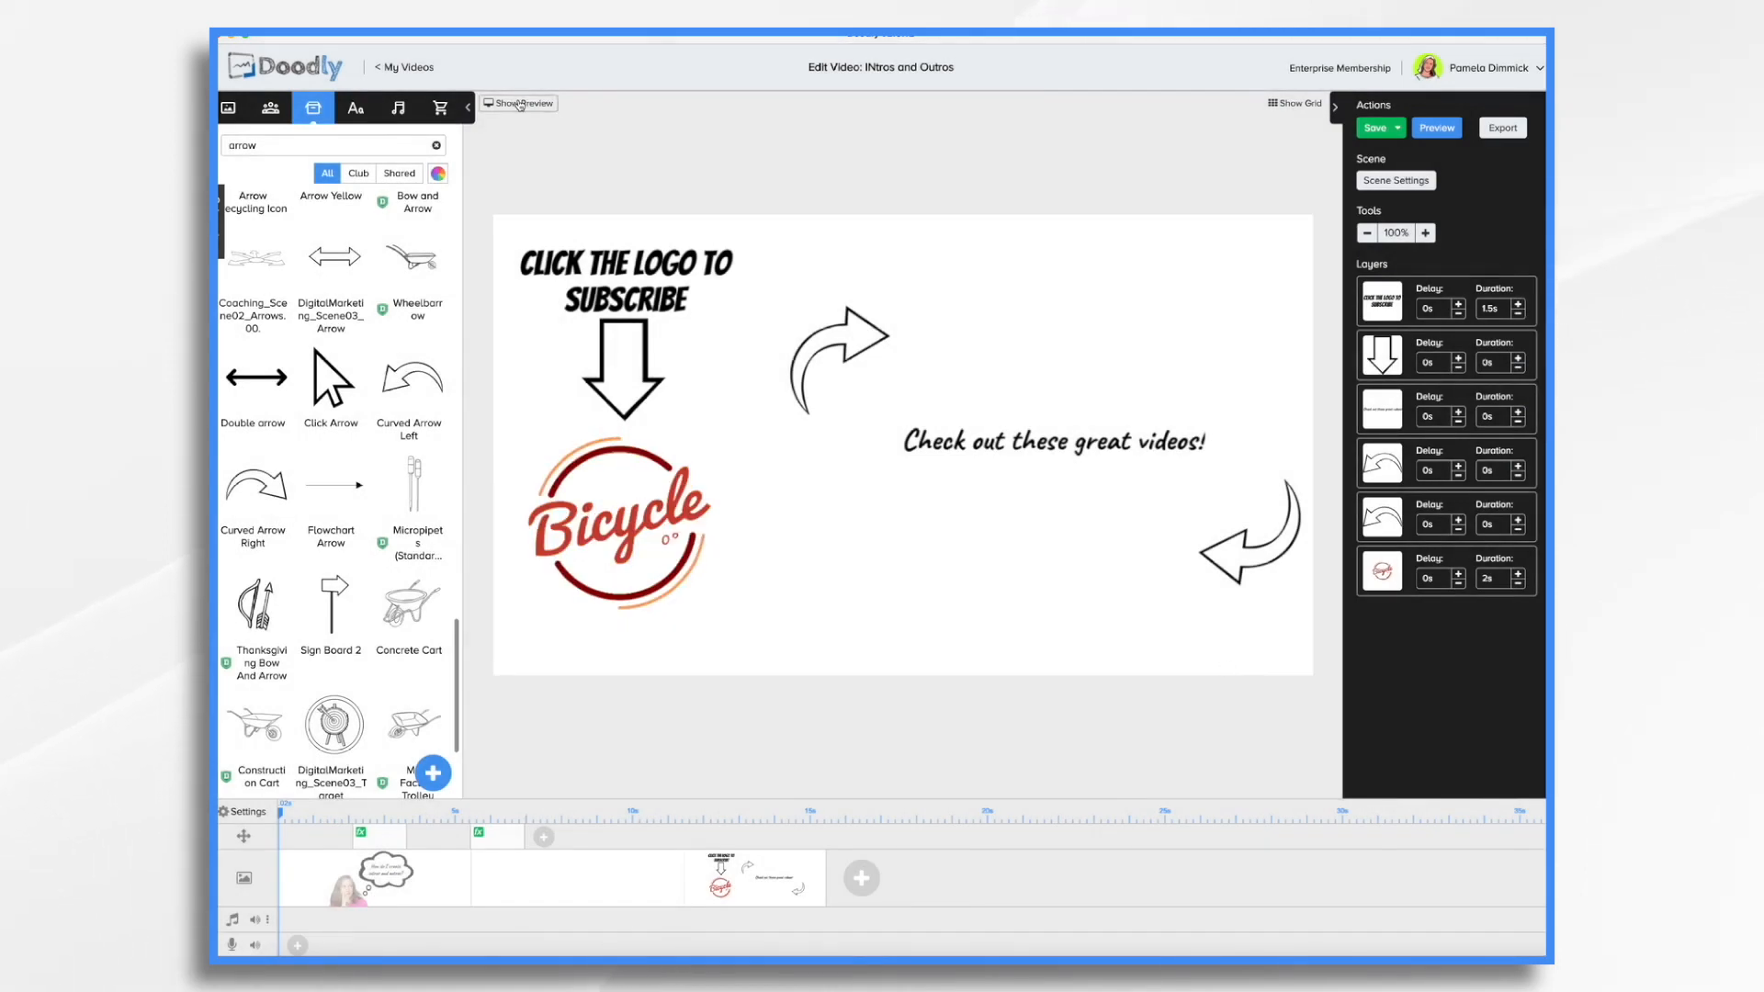
Show the live preview, scrub through the intro's pan into the blank scene up to the outro, and preview the outro scene
click(520, 104)
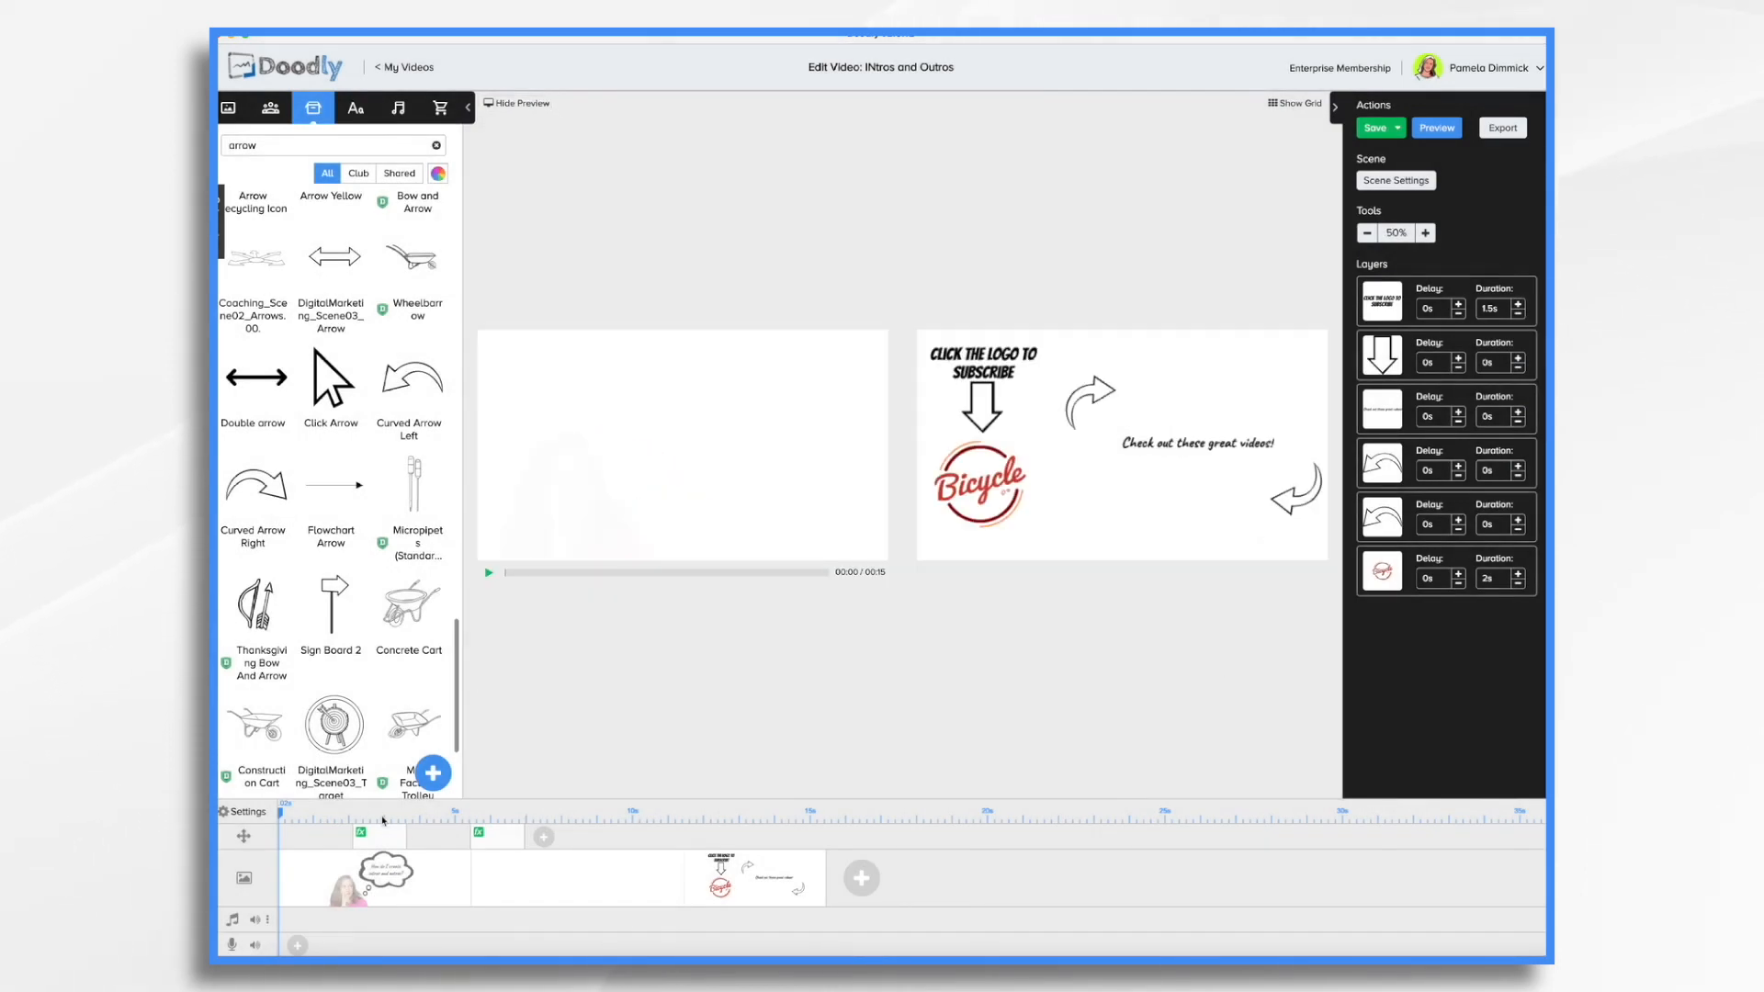
drag(281, 815, 499, 835)
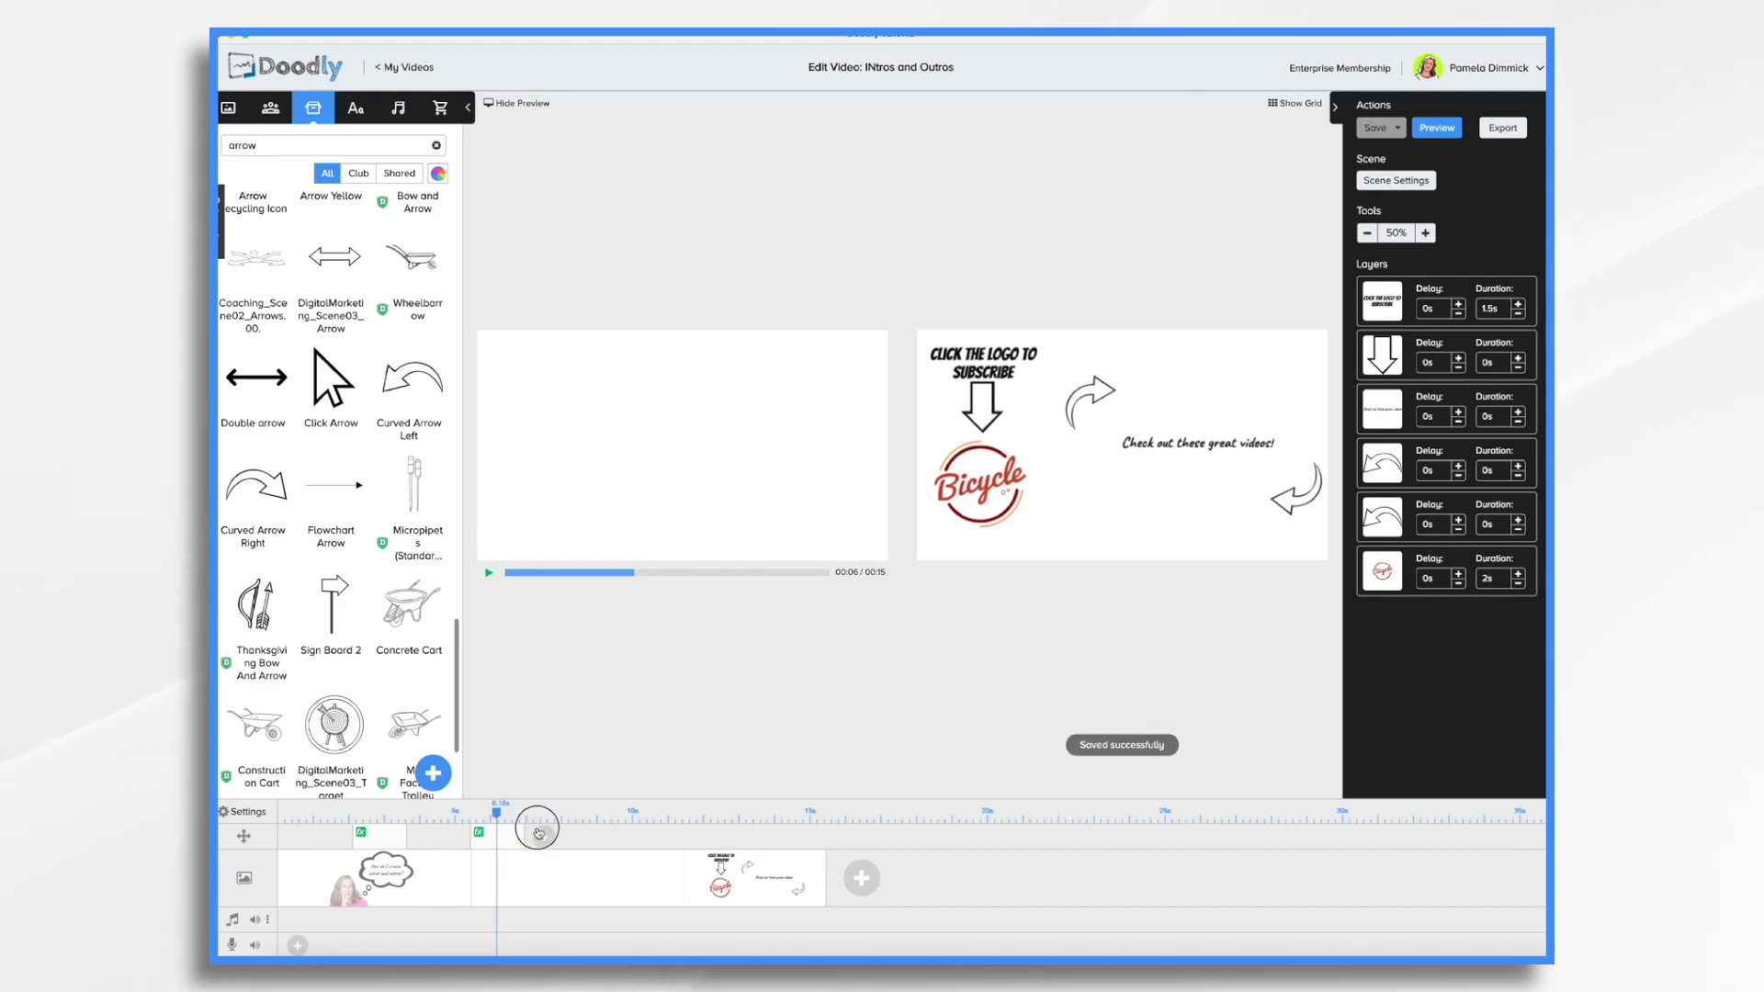
mouse_move(497, 813)
mouse_down()
mouse_move(677, 815)
mouse_move(707, 842)
mouse_move(760, 840)
mouse_move(751, 855)
mouse_move(681, 815)
mouse_up()
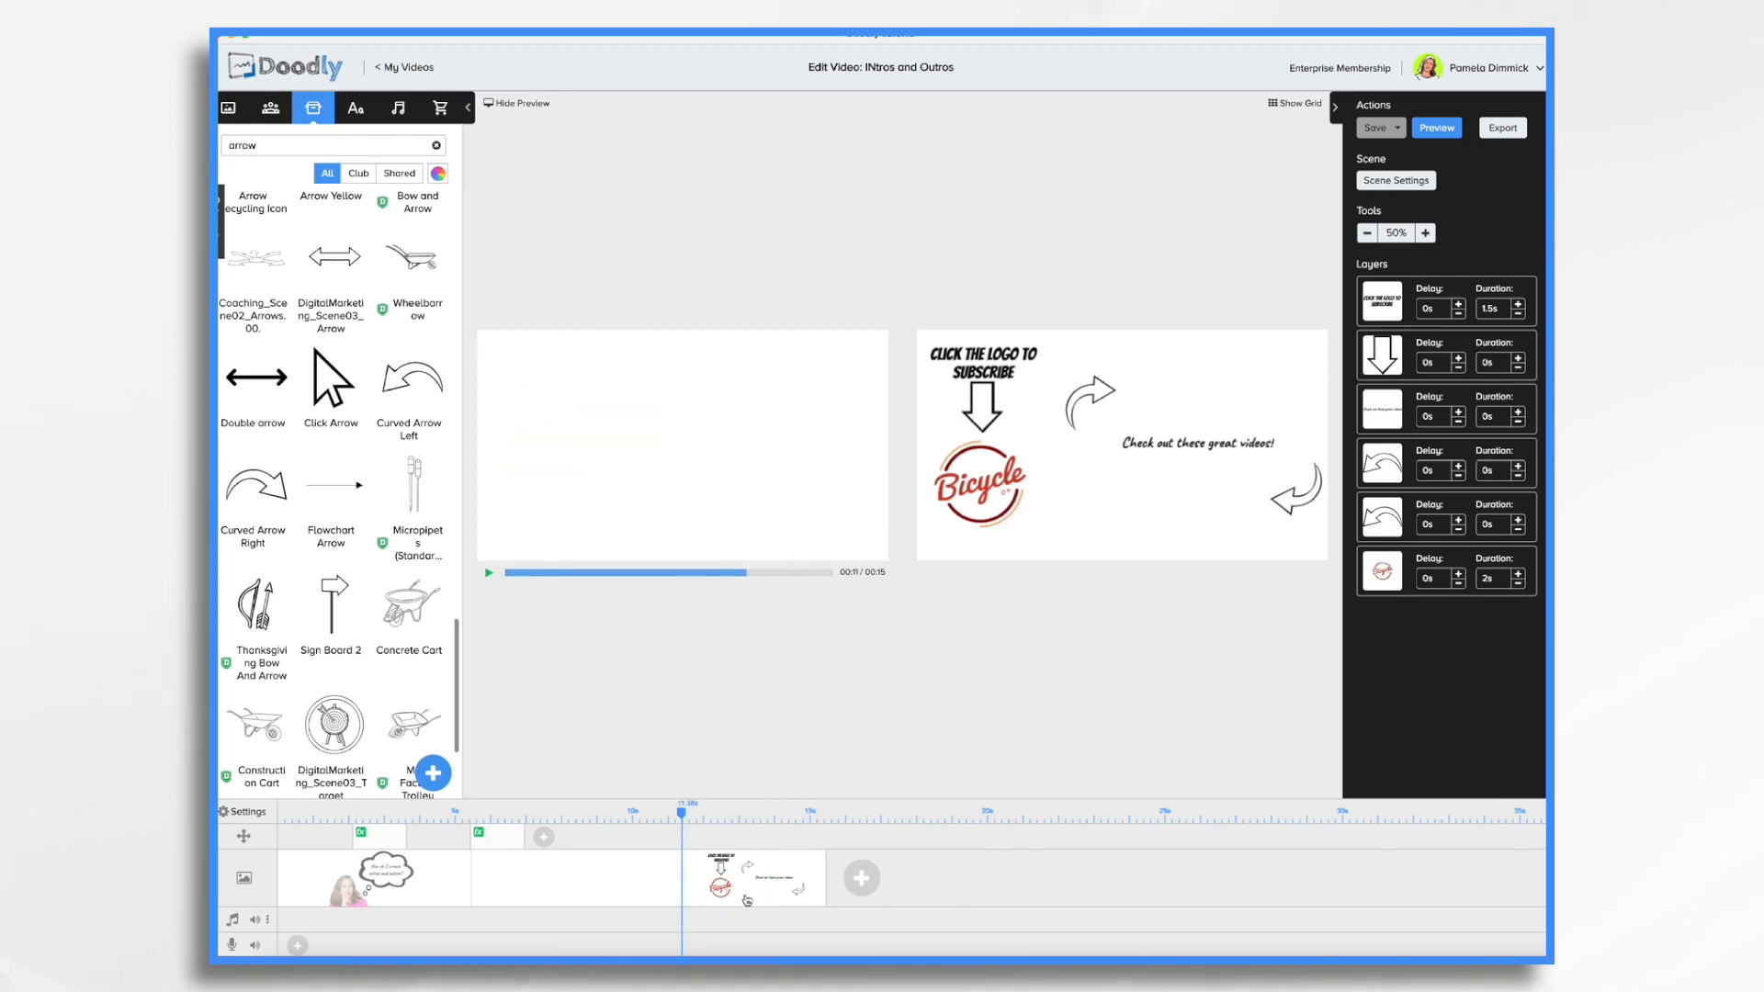
right_click(747, 901)
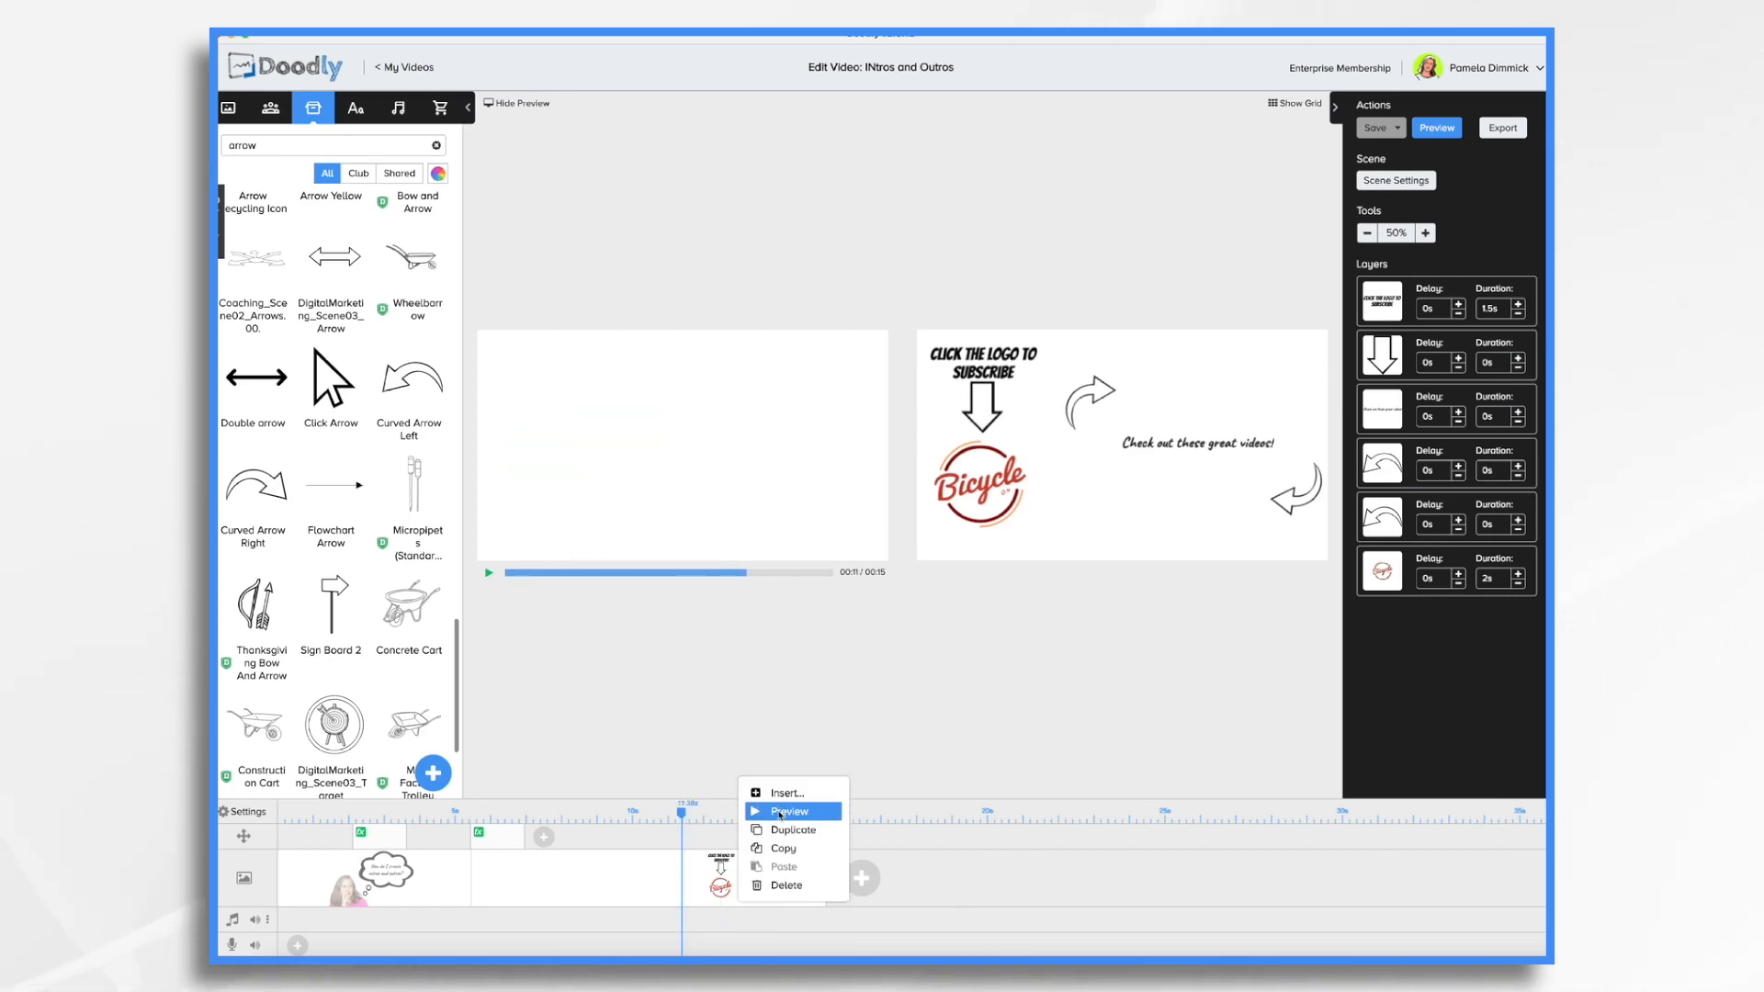
click(779, 814)
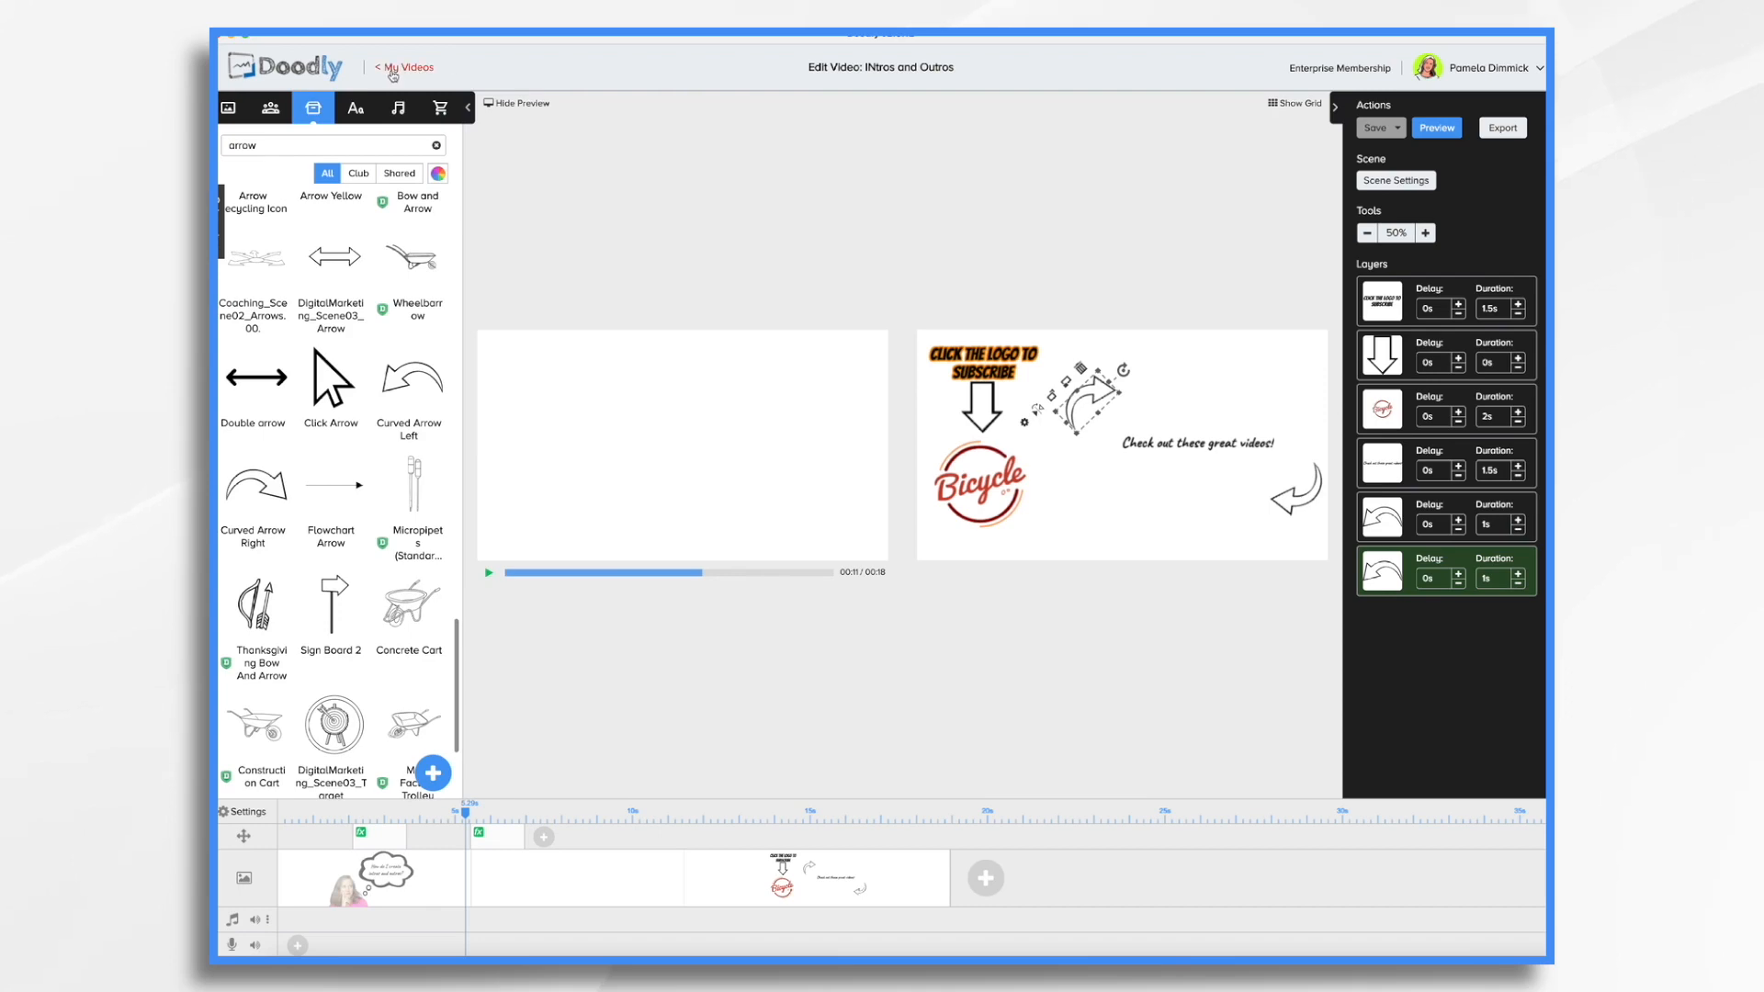
Return to the video list and duplicate the "INtros and Outros" project
click(394, 71)
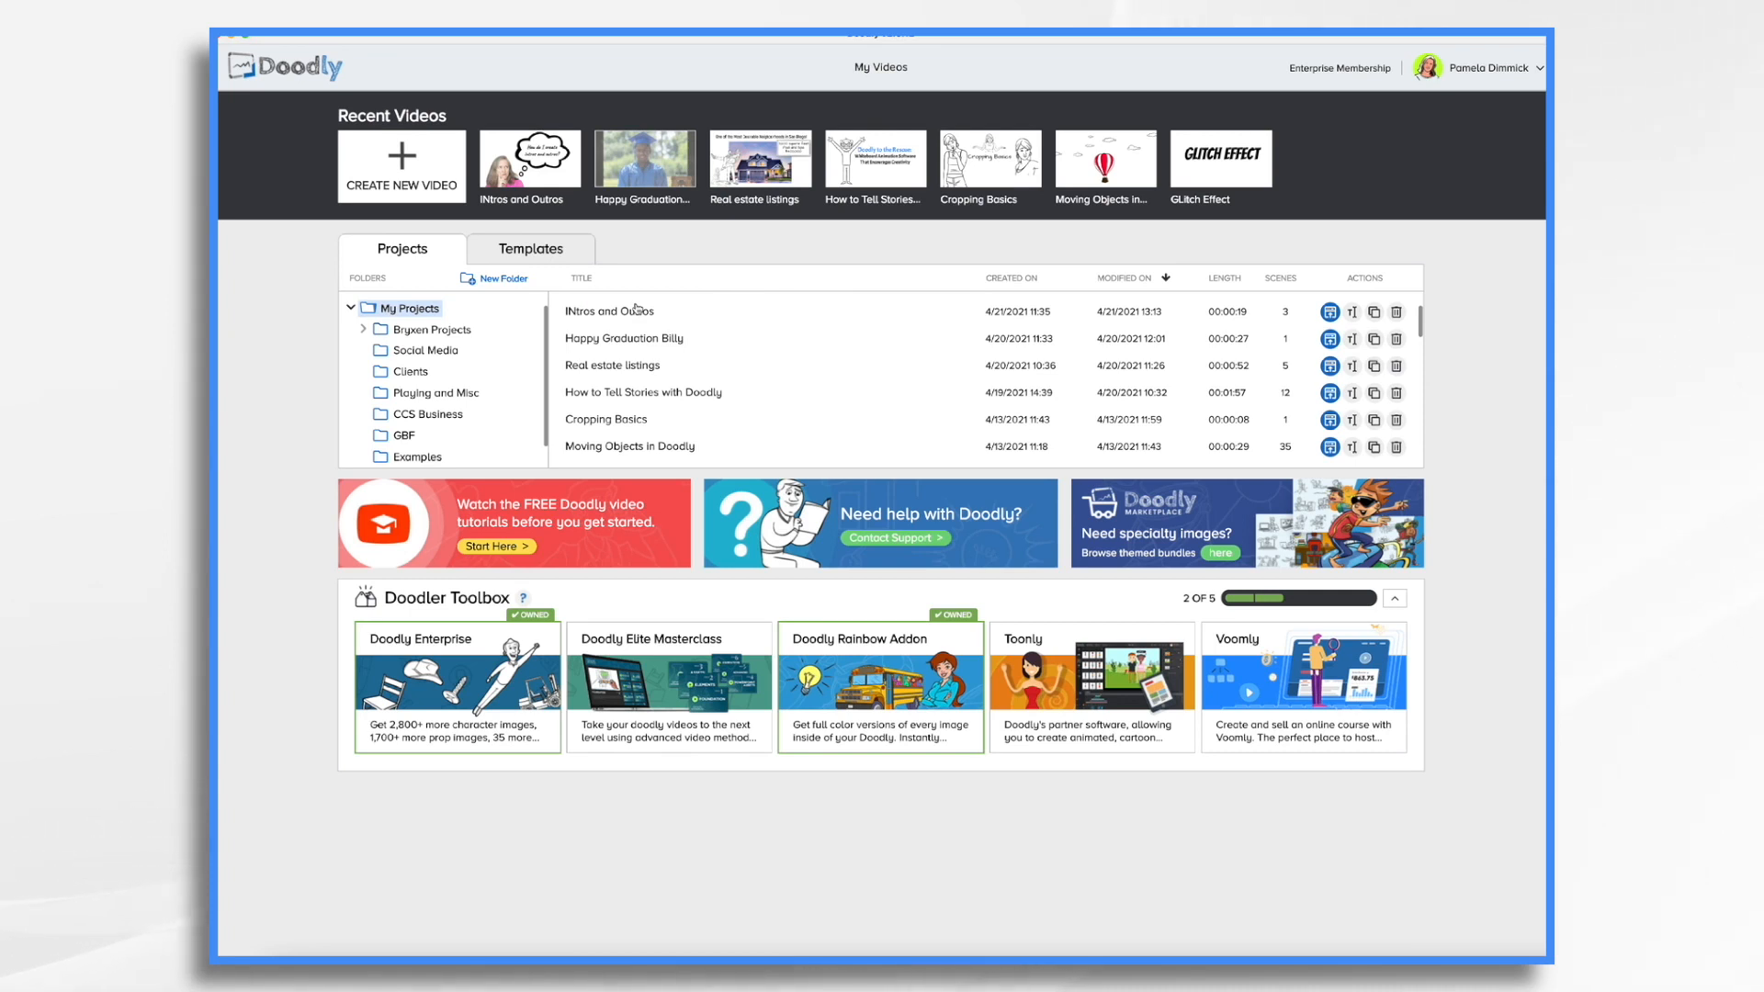
click(1375, 314)
click(925, 522)
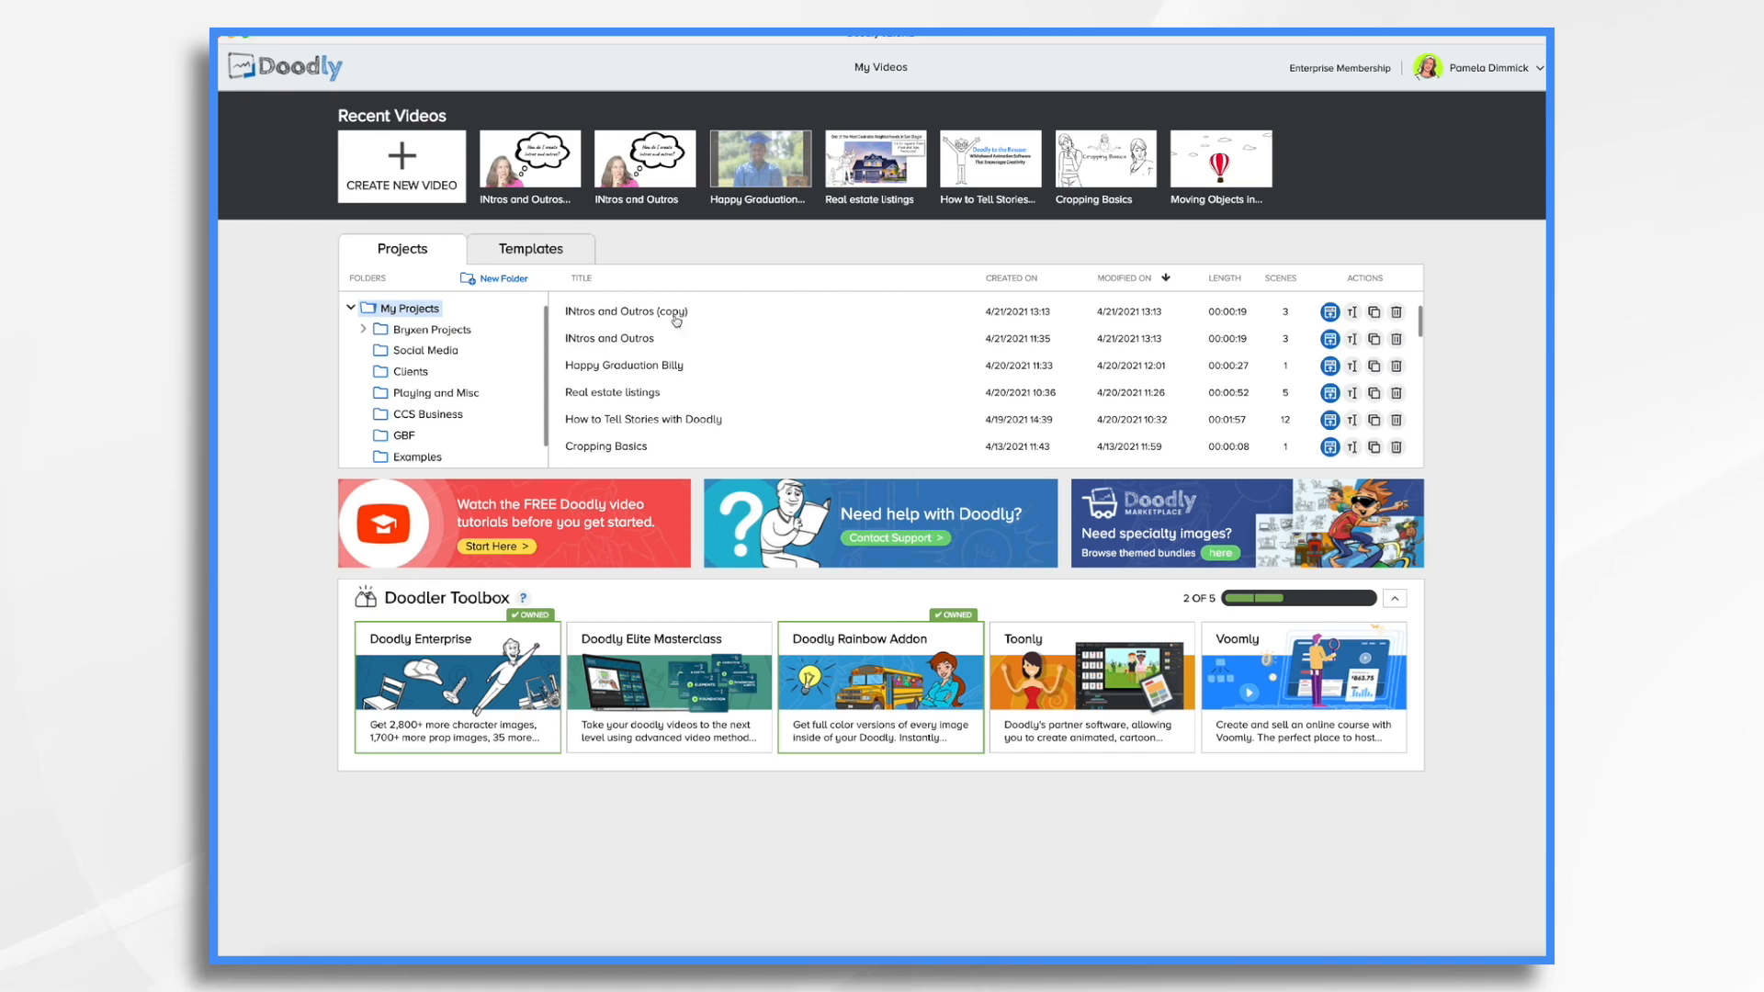
Open the "INtros and Outros (copy)" project and retitle it with the owner's first name in the possessive followed by "New Video"
click(621, 314)
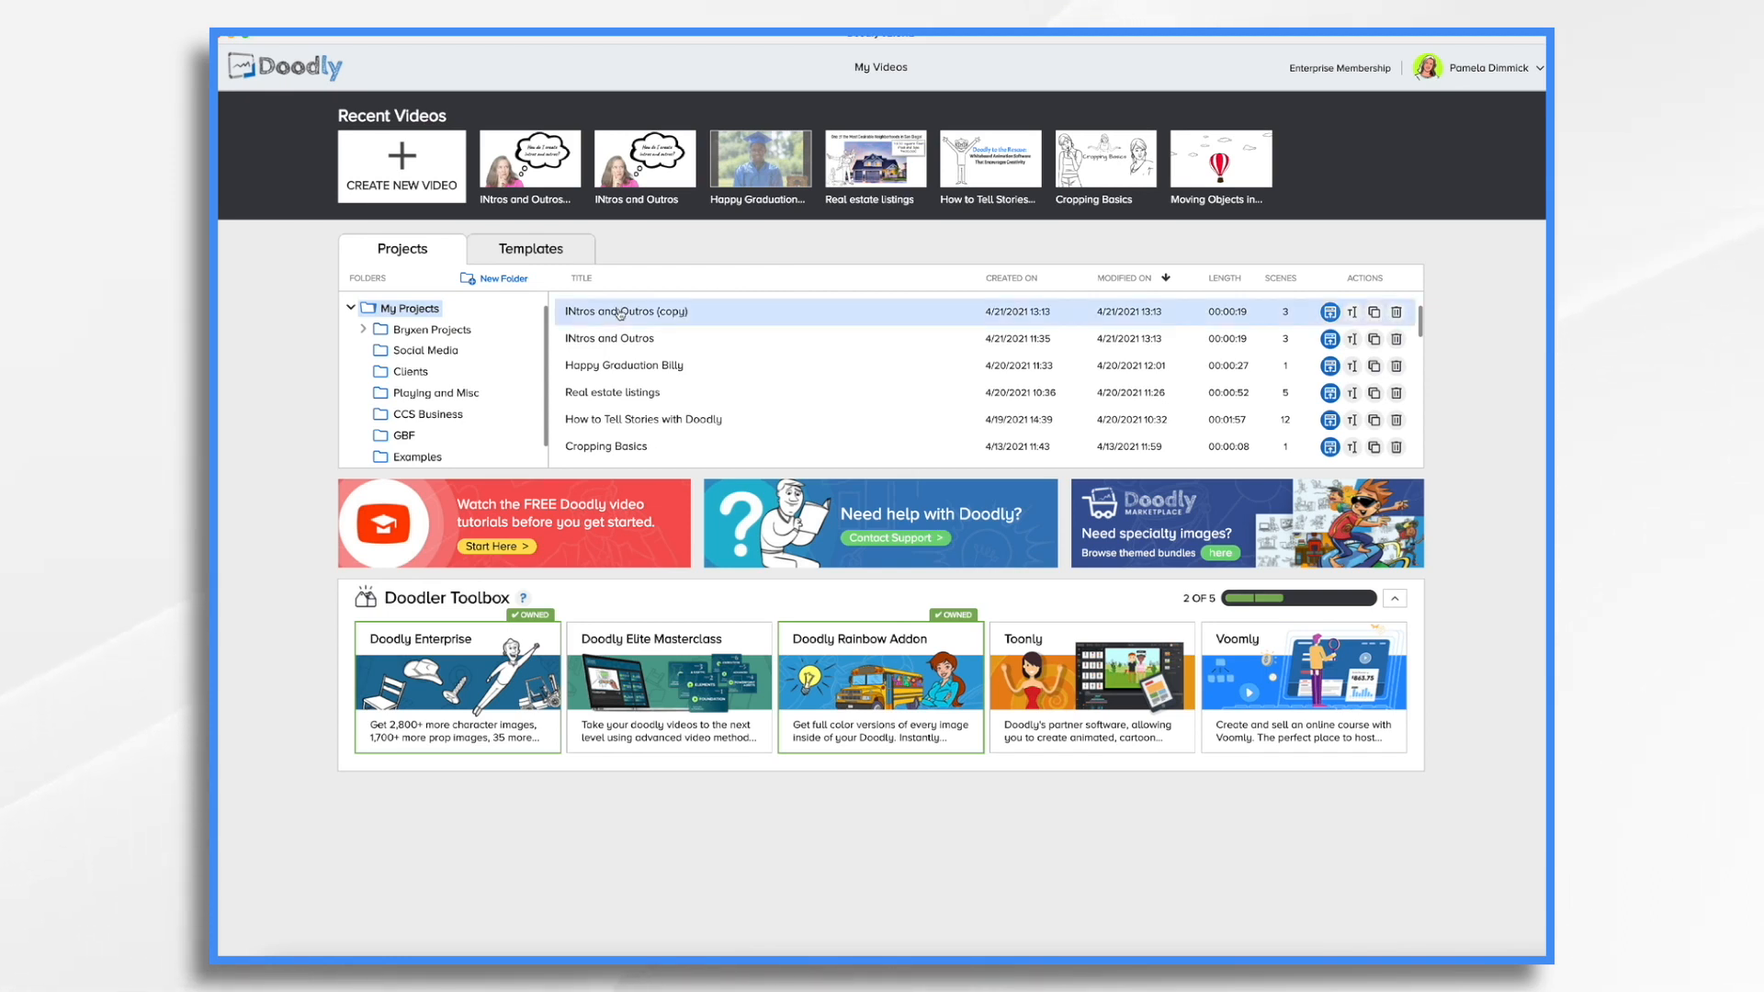
double_click(622, 314)
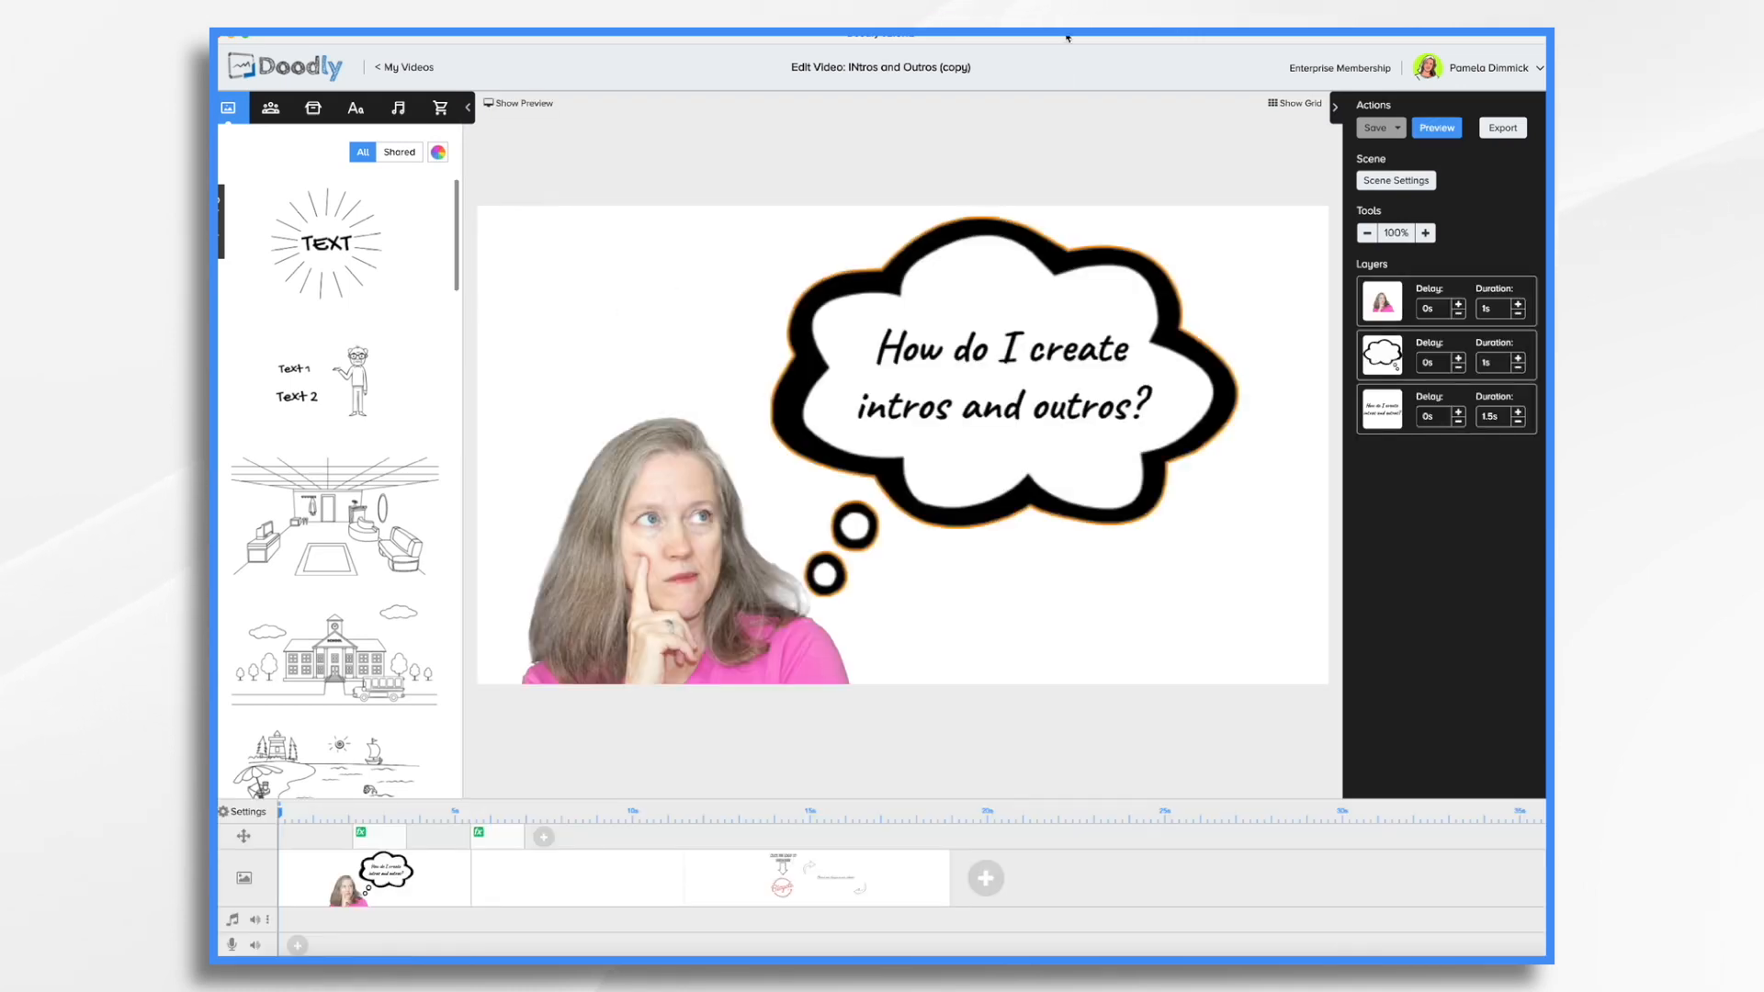
triple_click(962, 68)
text(Pam's New Video)
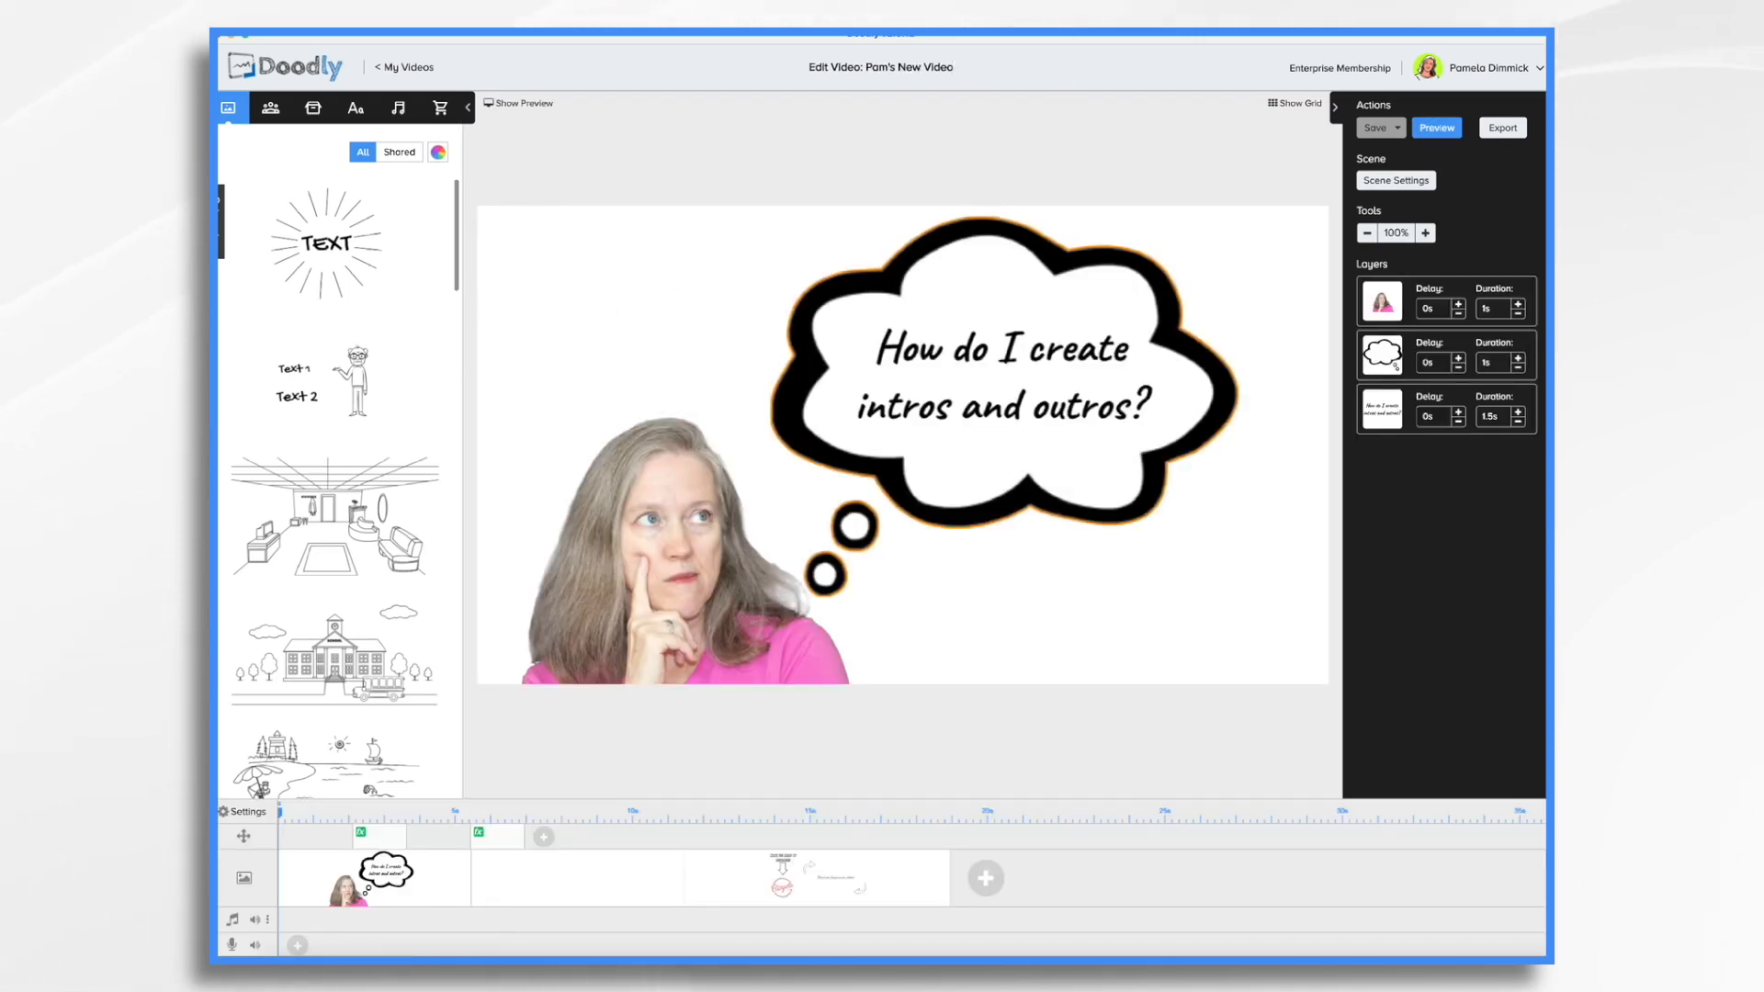
click(1248, 232)
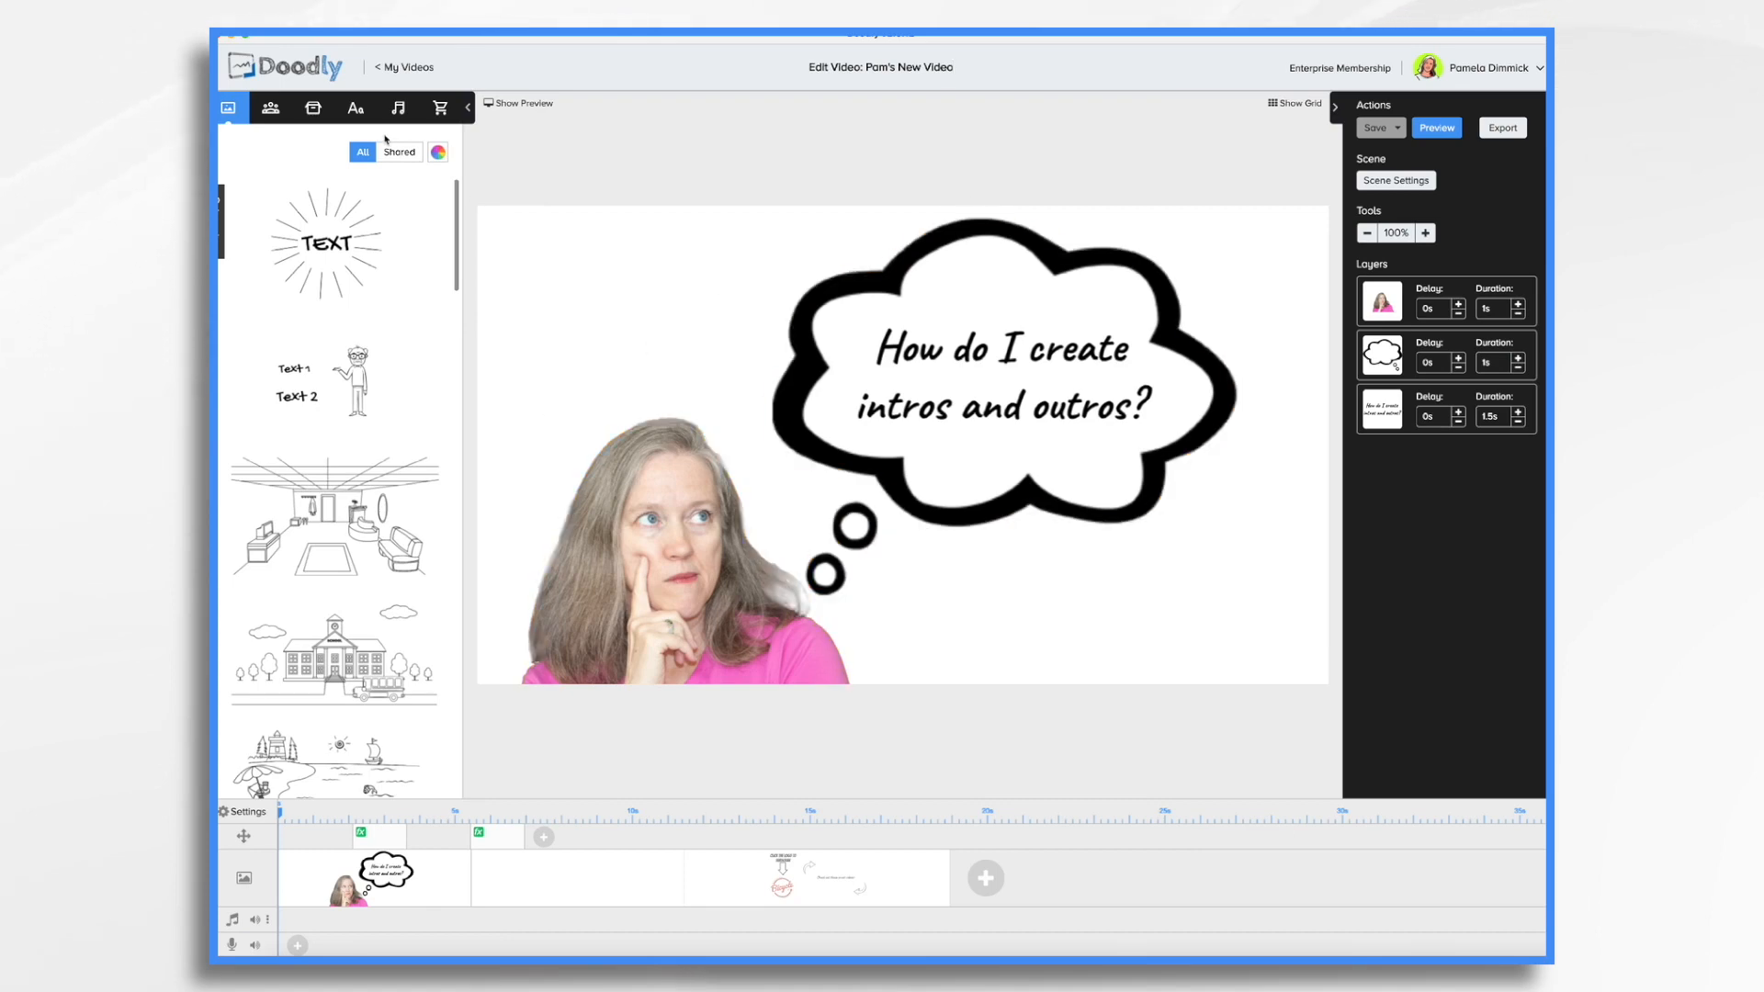
Change the thought bubble text in the intro scene to "How do I cook lasagna?"
double_click(981, 352)
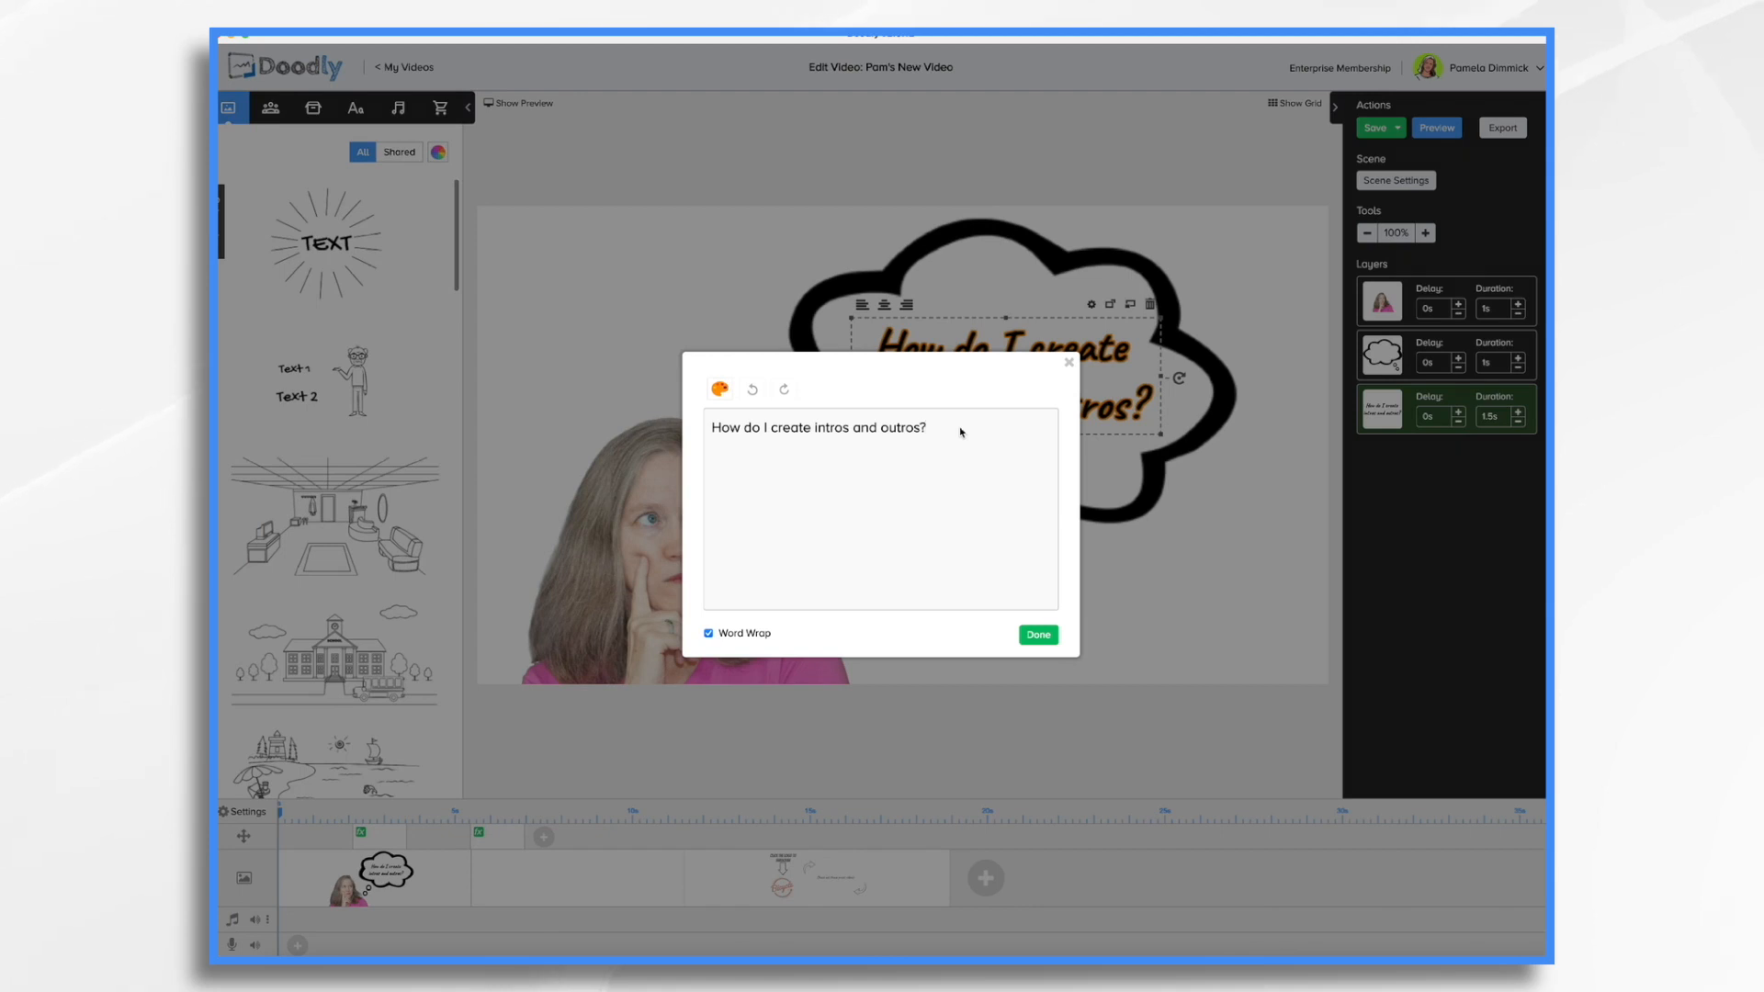
key(ctrl+a)
text(How)
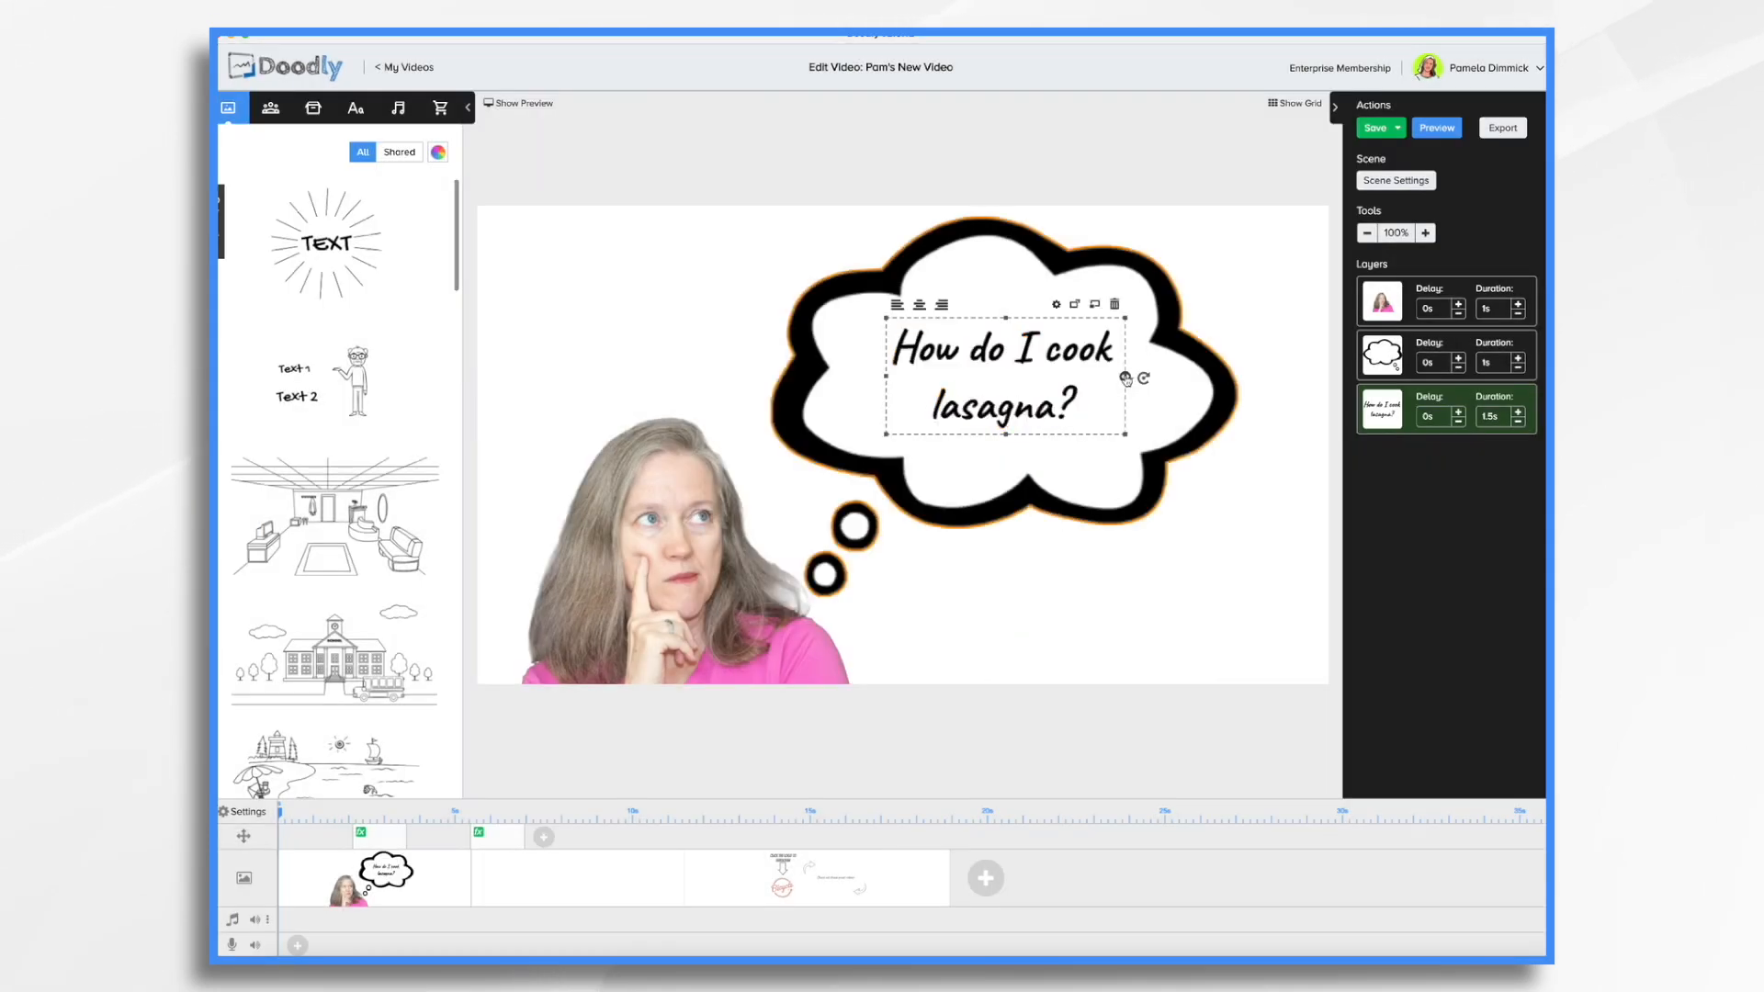
Search the characters for "cook" and place the Agatha Chef drawing in the left half of the blank second scene
click(564, 890)
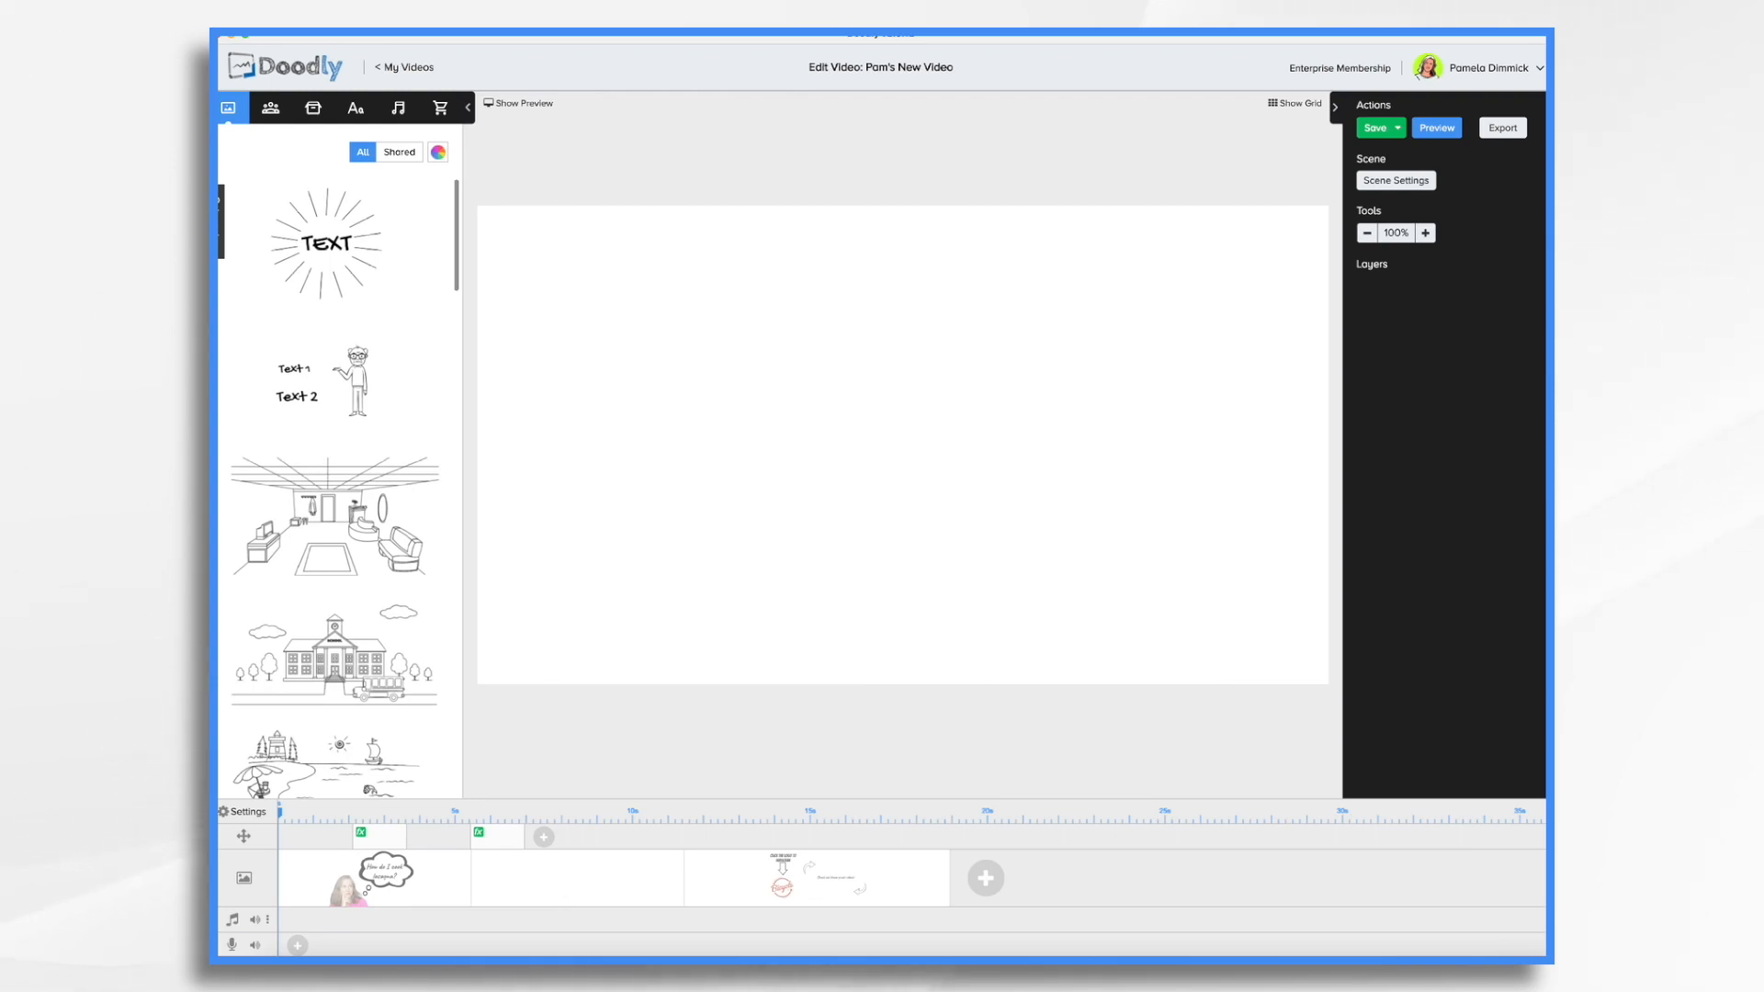
click(270, 107)
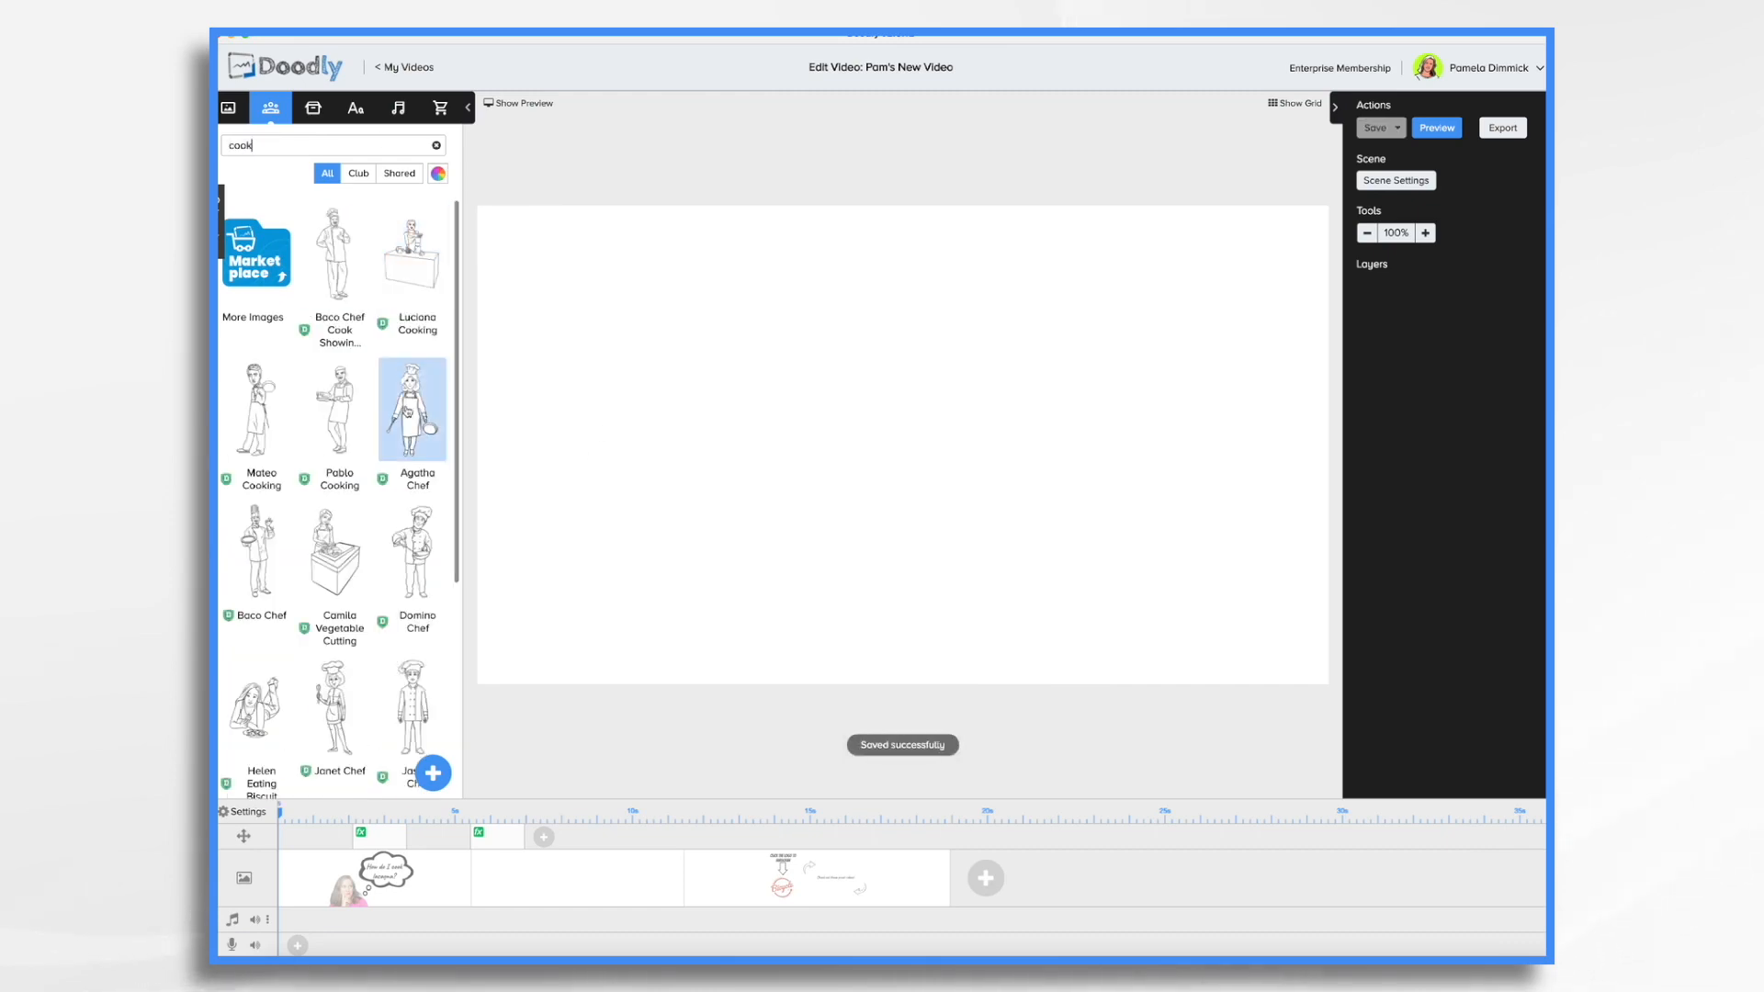
click(405, 413)
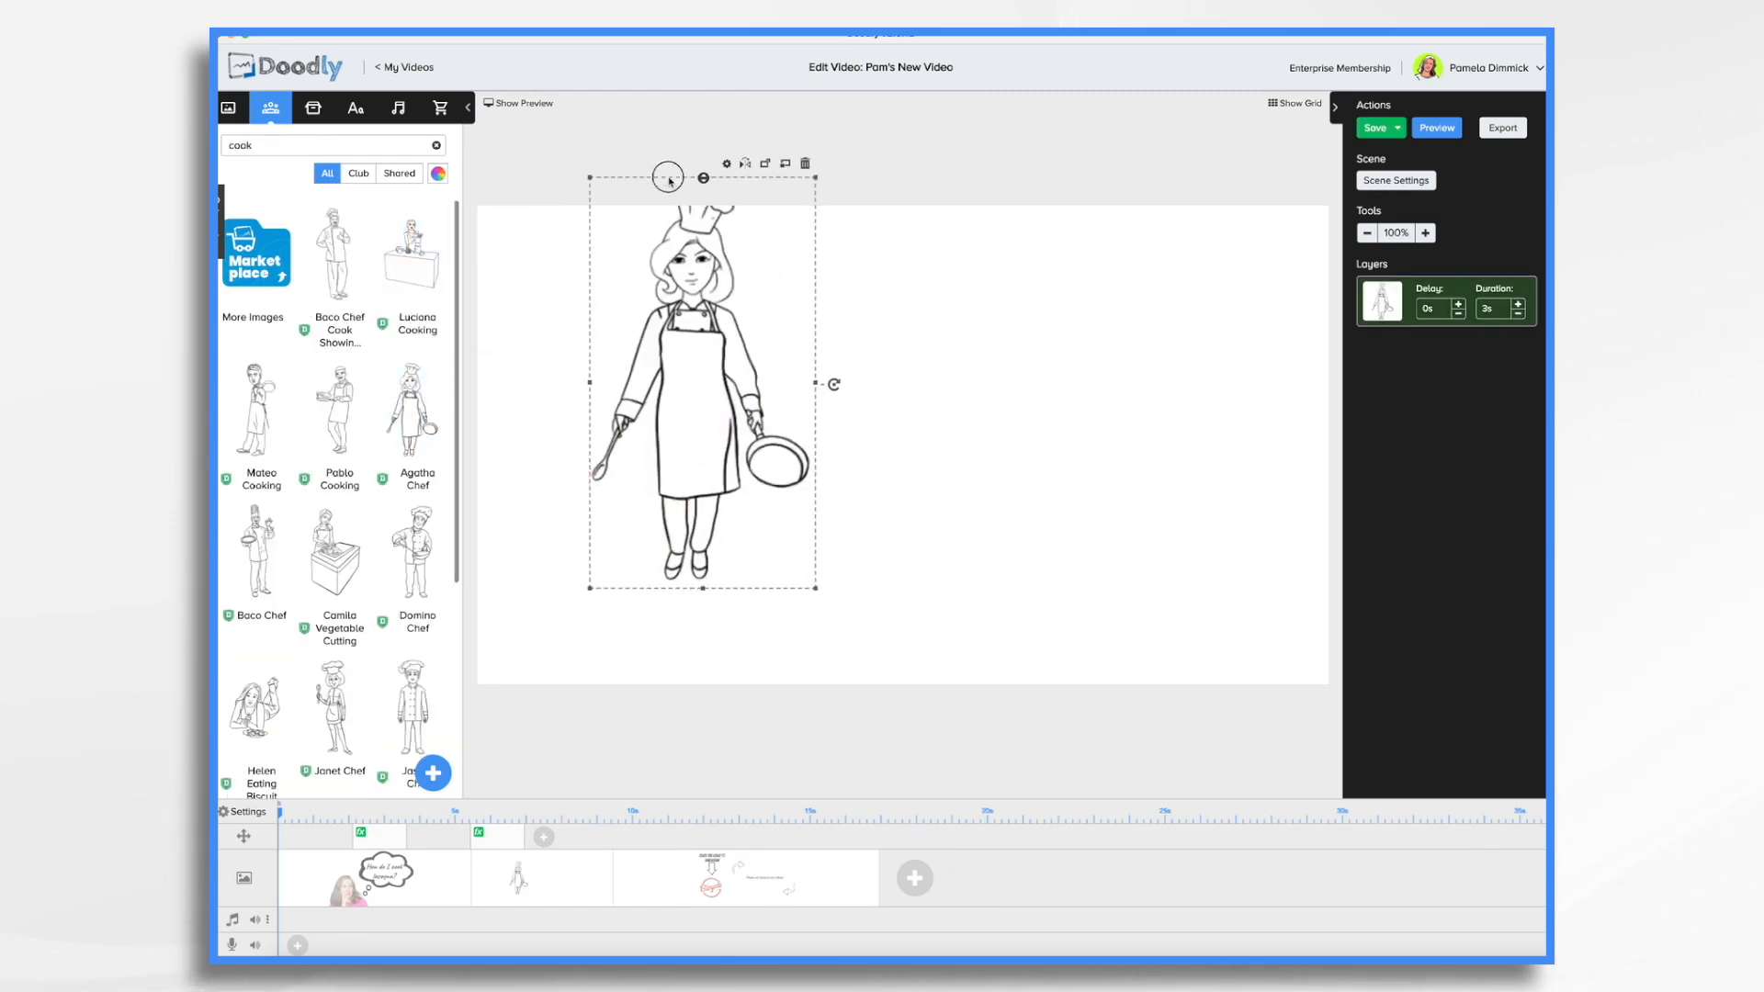
Add the text "Best Lasagna Recipe Ever" in Architects Daughter beside the chef's head and enlarge it towards the scene's right edge
click(355, 108)
click(333, 278)
text(Best Lasagna Recipe Ever)
click(1038, 634)
drag(977, 363, 905, 306)
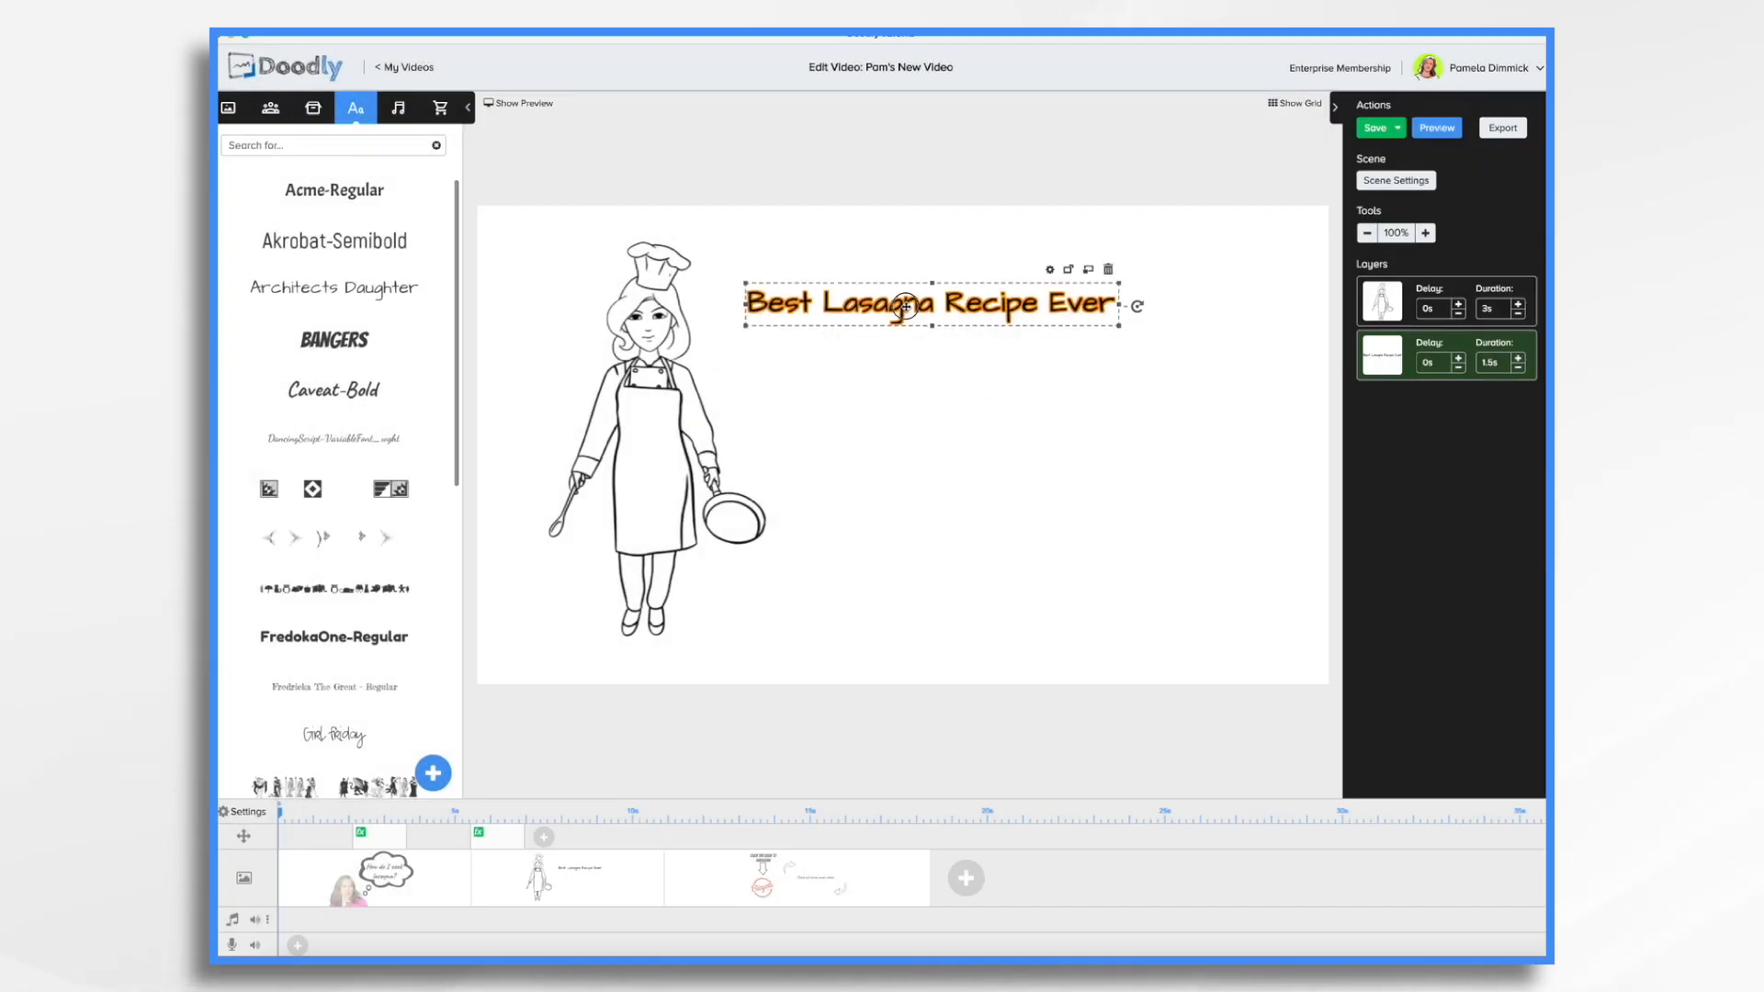
drag(1117, 324, 1264, 382)
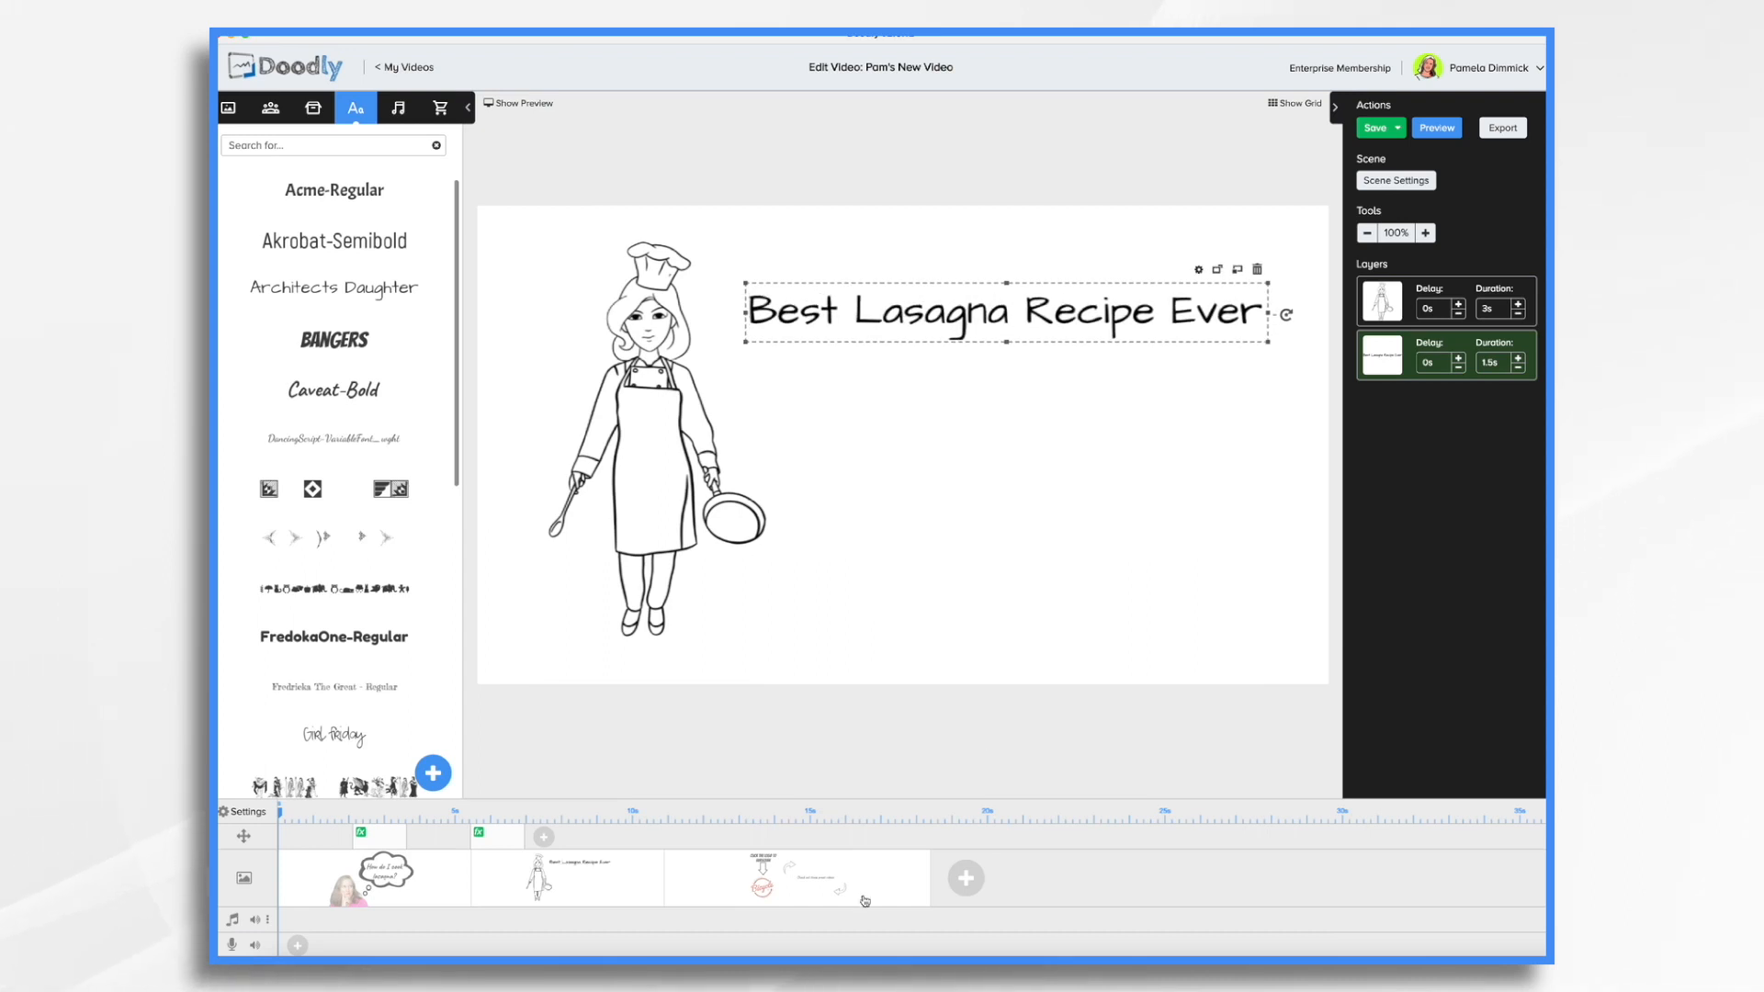
Review the intro, outro and lasagna recipe scenes one after another
click(422, 898)
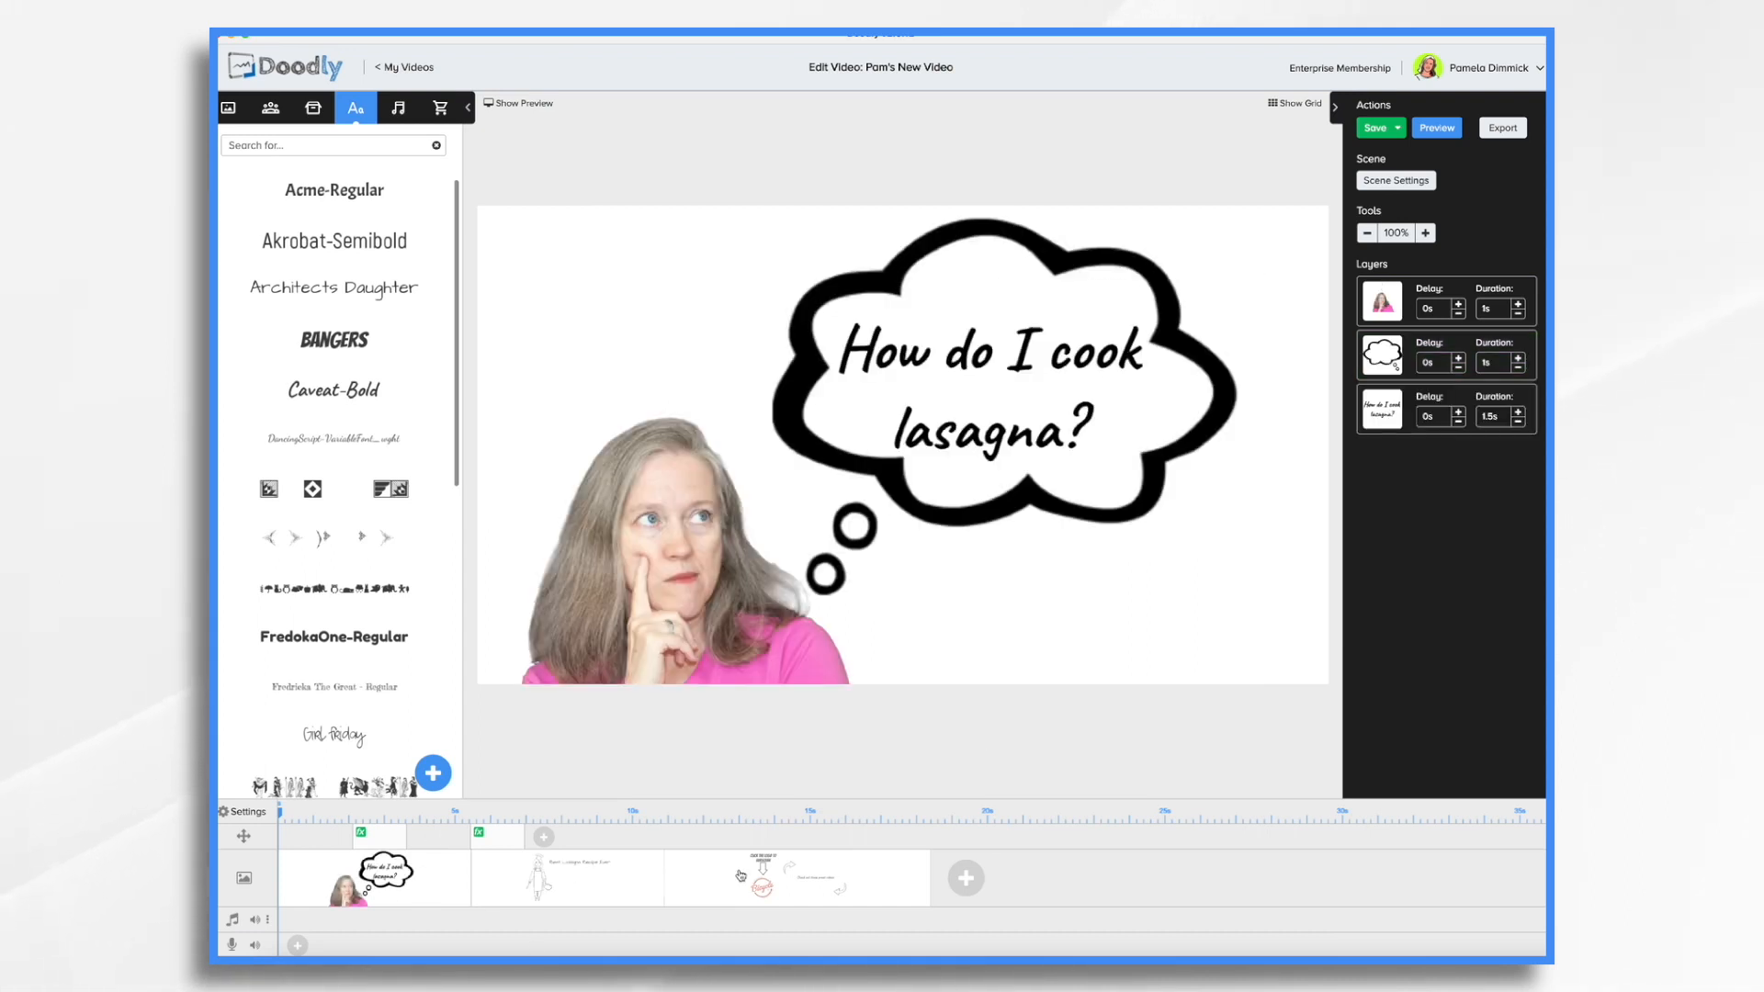
click(856, 884)
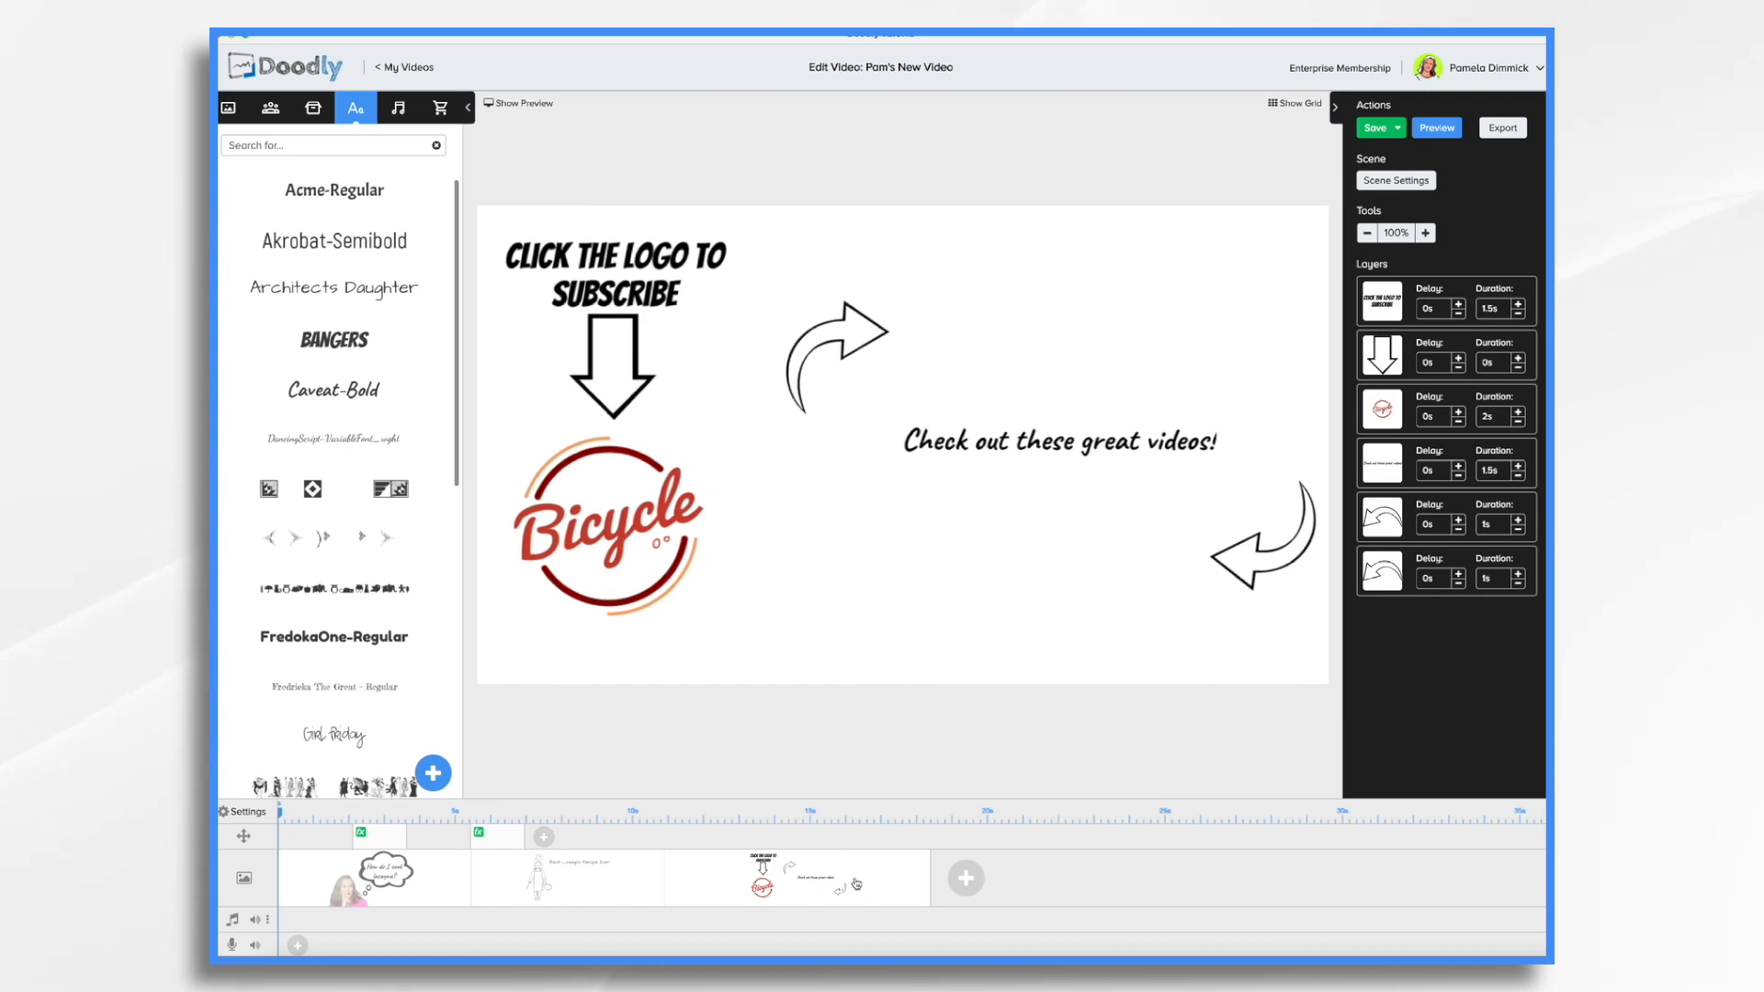
click(628, 890)
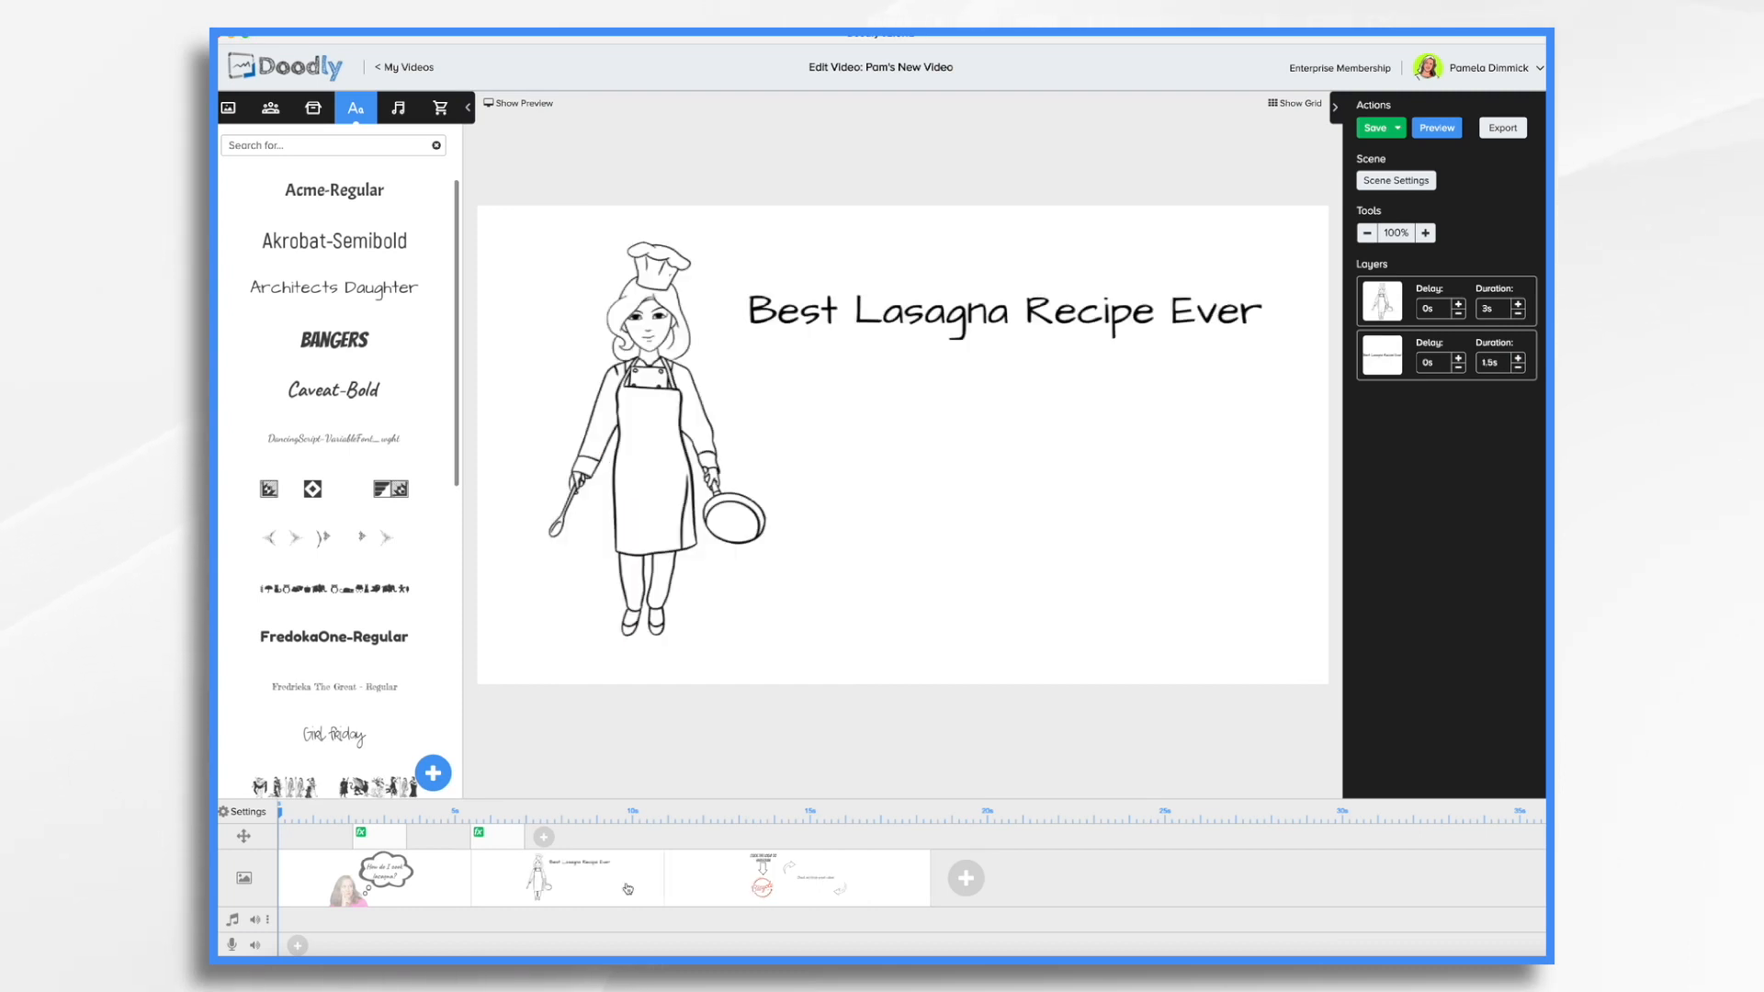
Insert two blank scenes between the lasagna recipe scene and the outro scene, and save the video
click(978, 881)
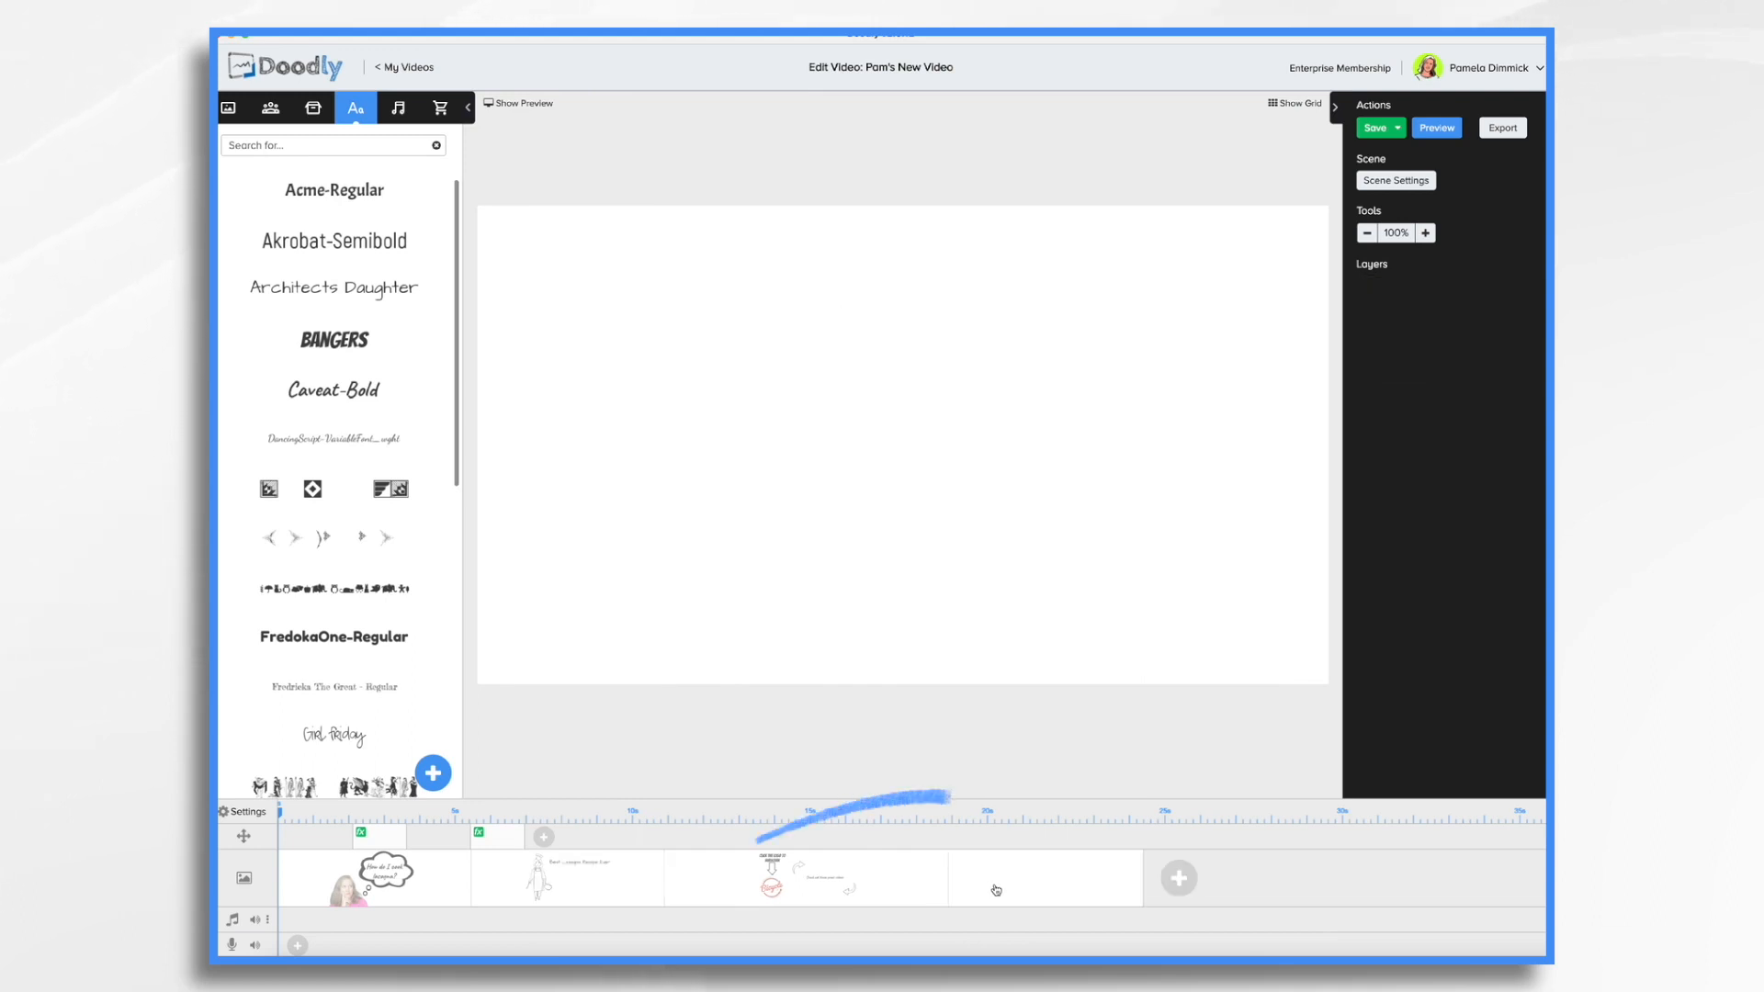
drag(1084, 885, 794, 891)
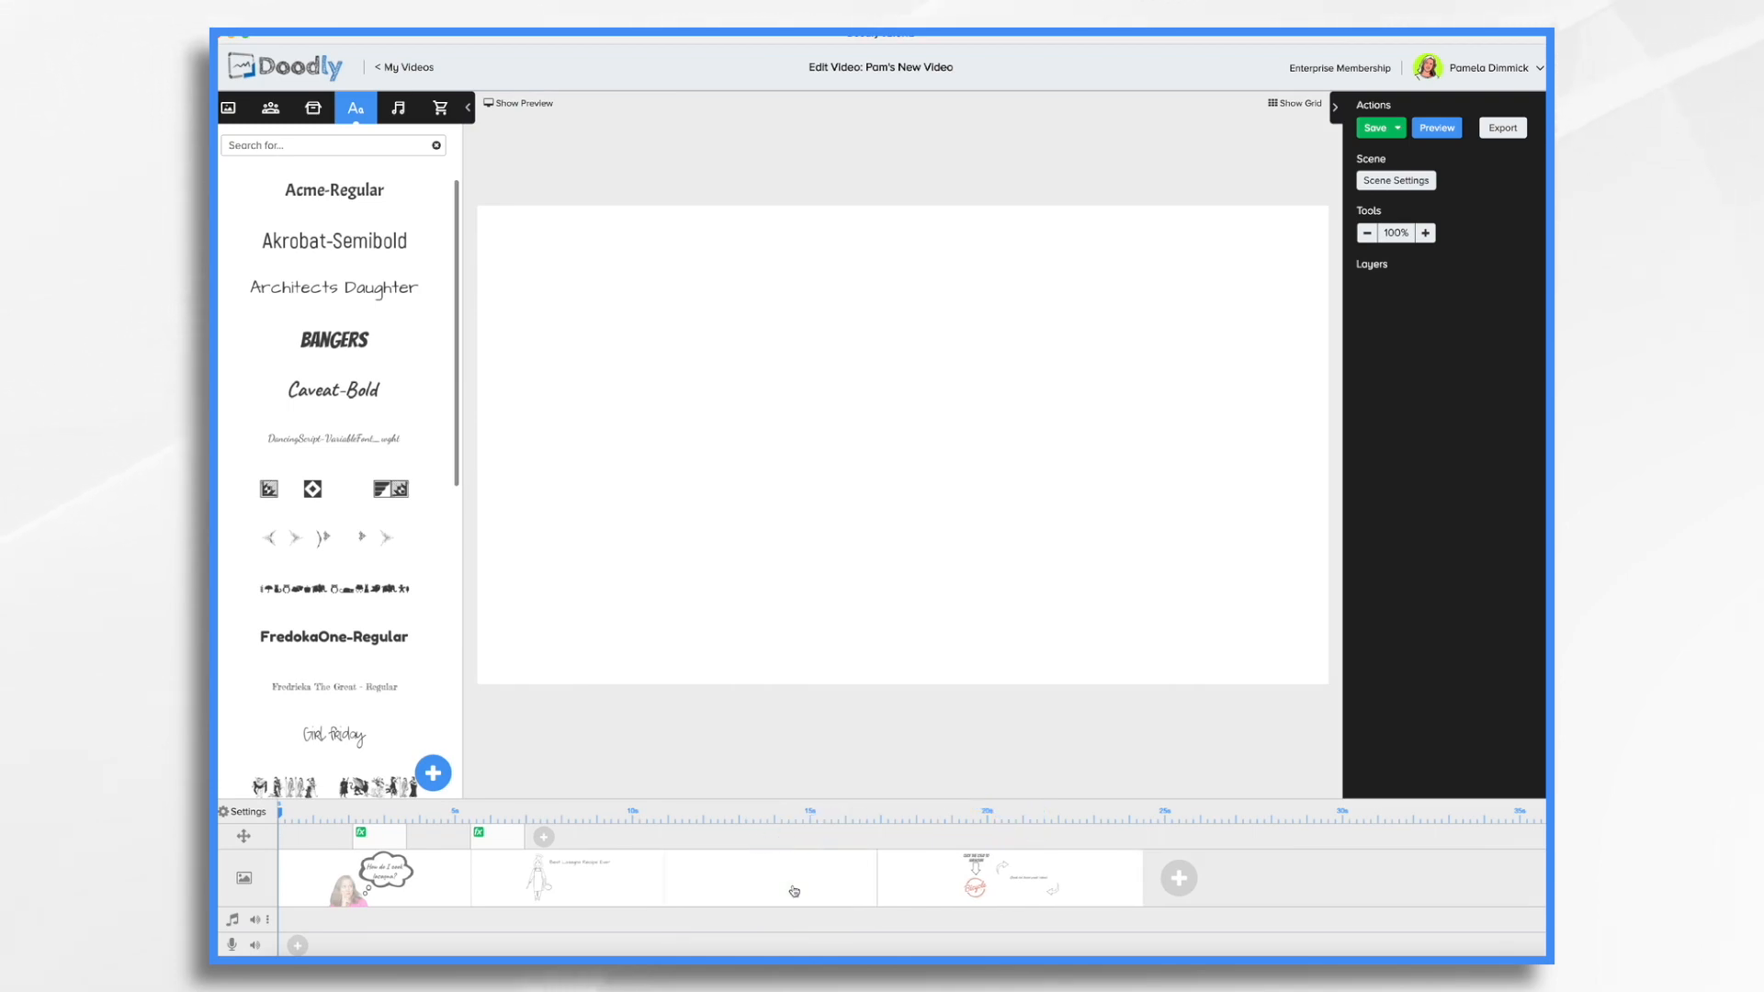
click(1179, 878)
drag(1221, 882, 984, 873)
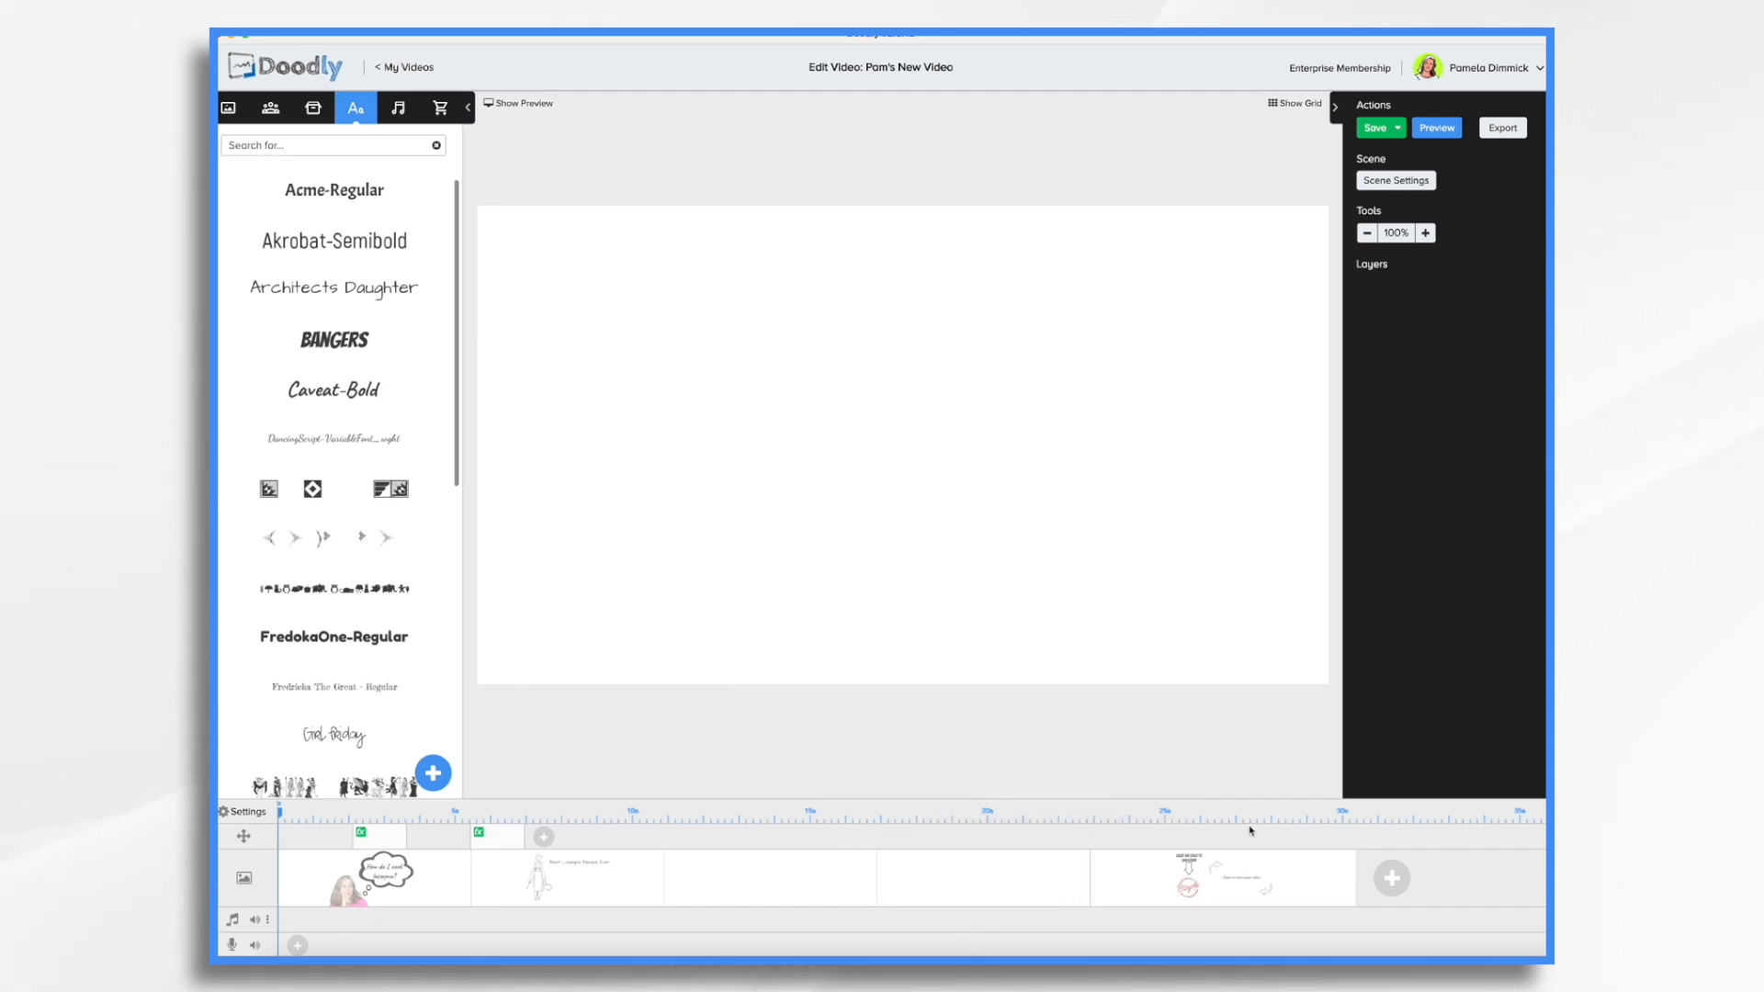
key(super+s)
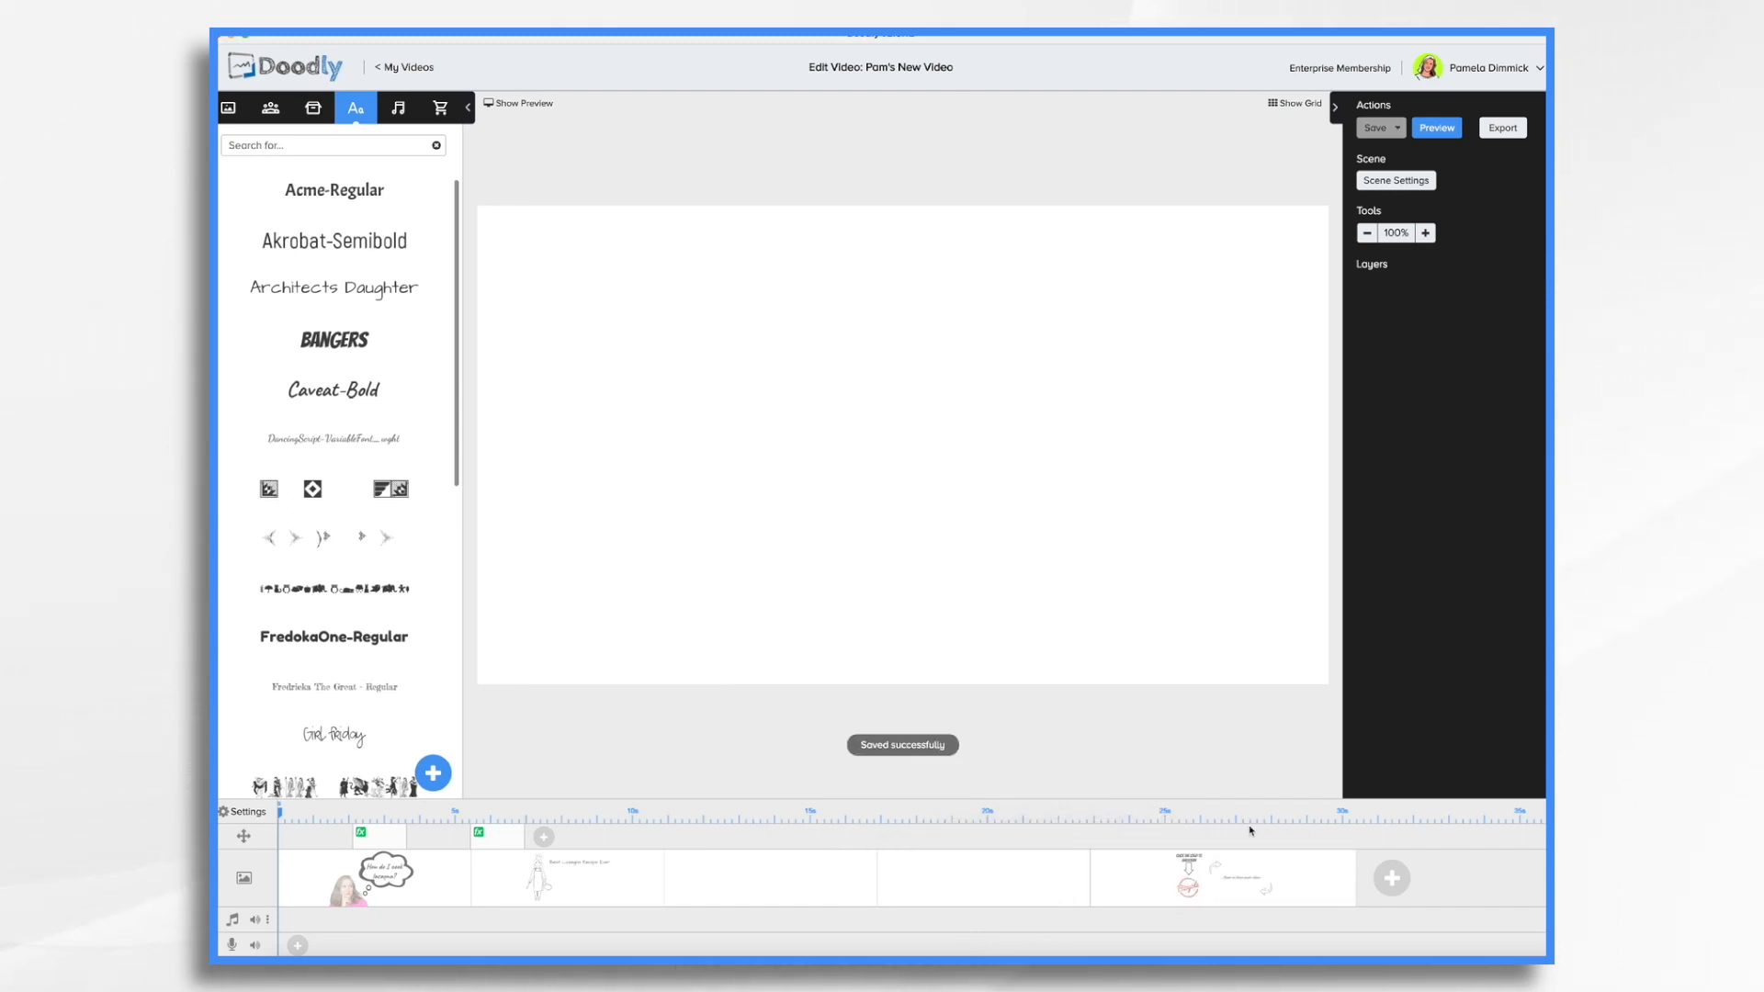